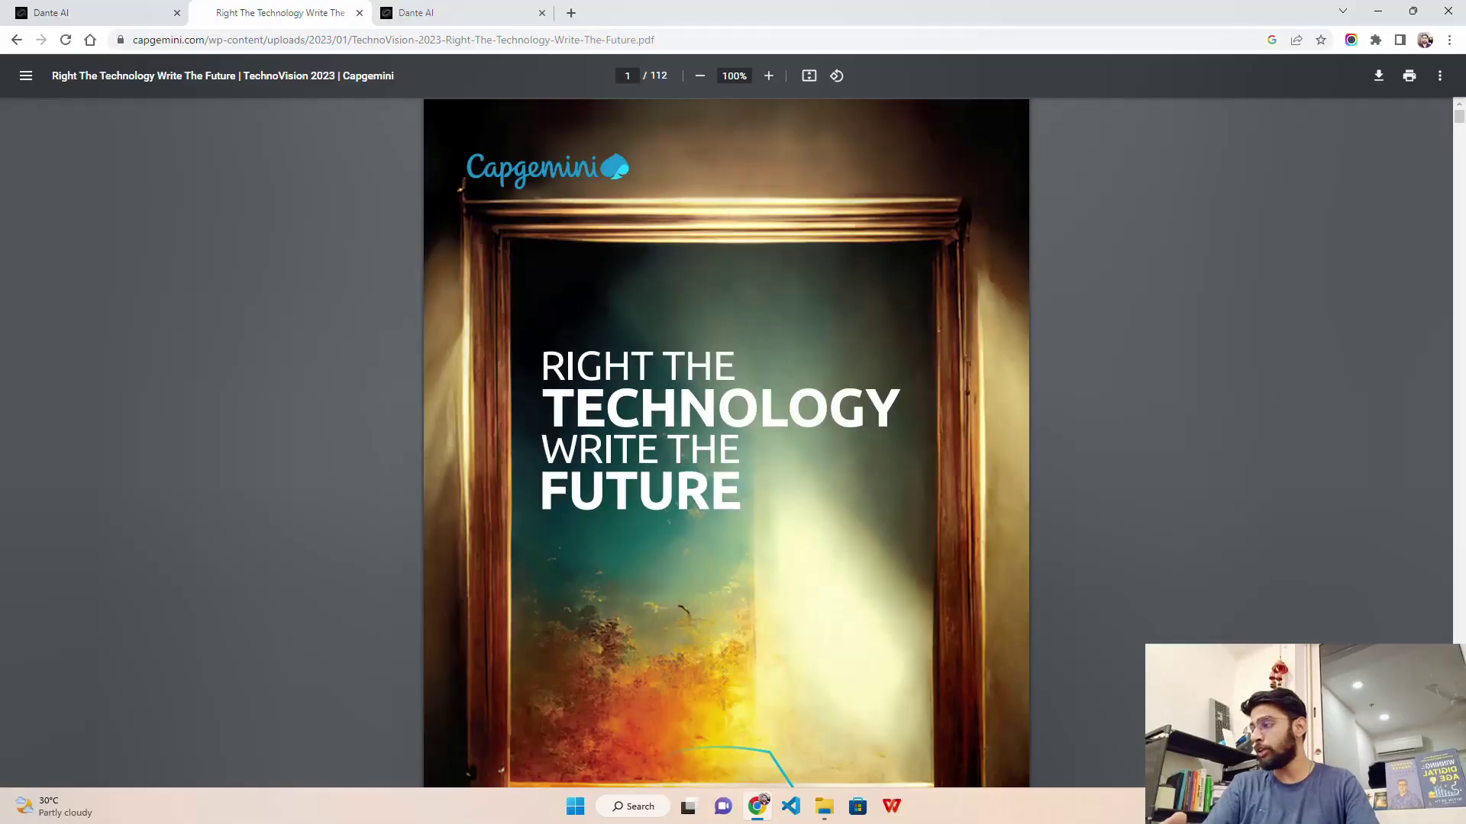
Switch to the Dante AI tab and scroll the homepage to the Video Demo section.
click(422, 10)
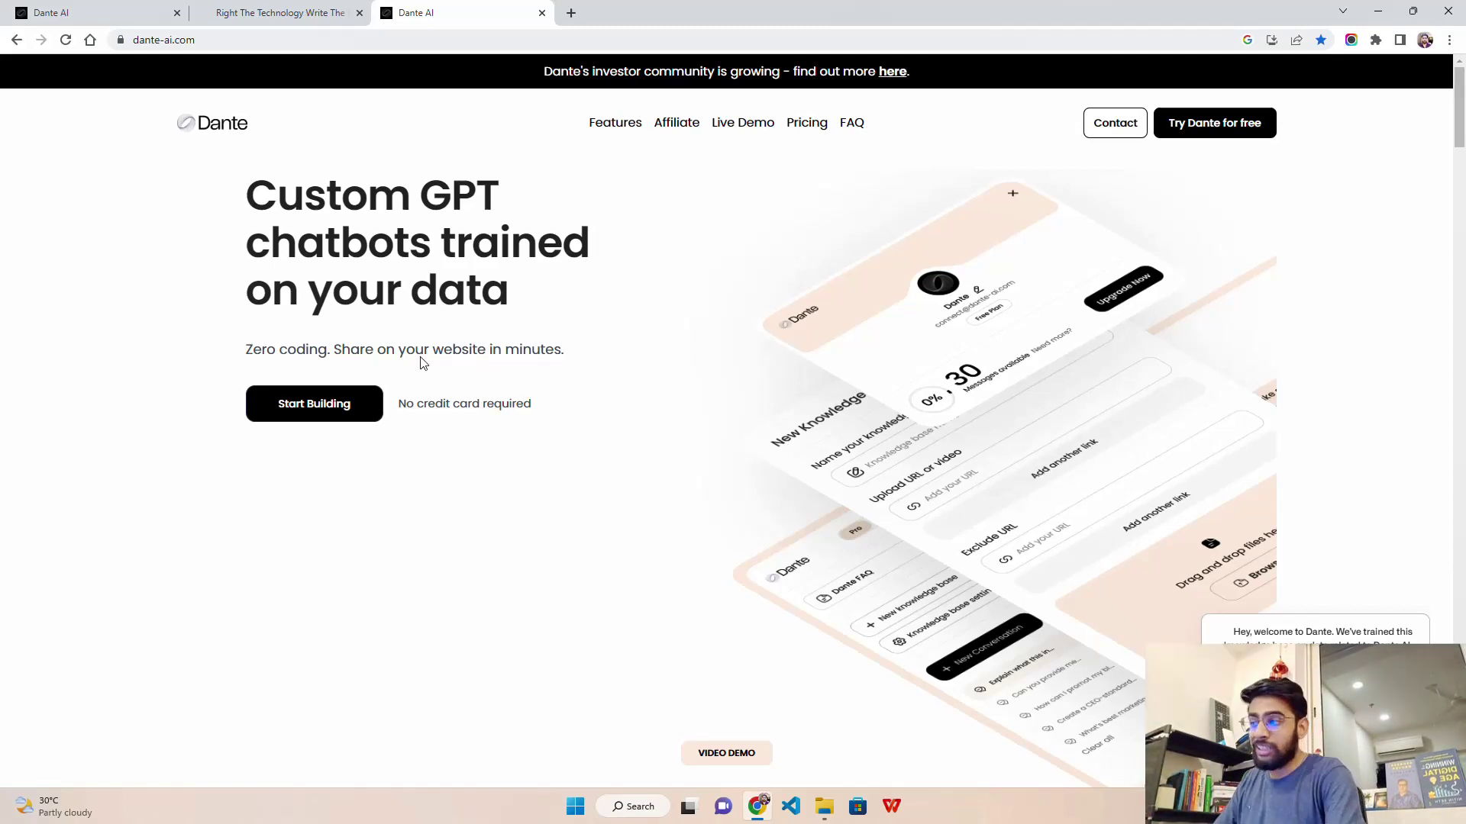
scroll(422, 370, down, 2)
scroll(420, 372, up, 1)
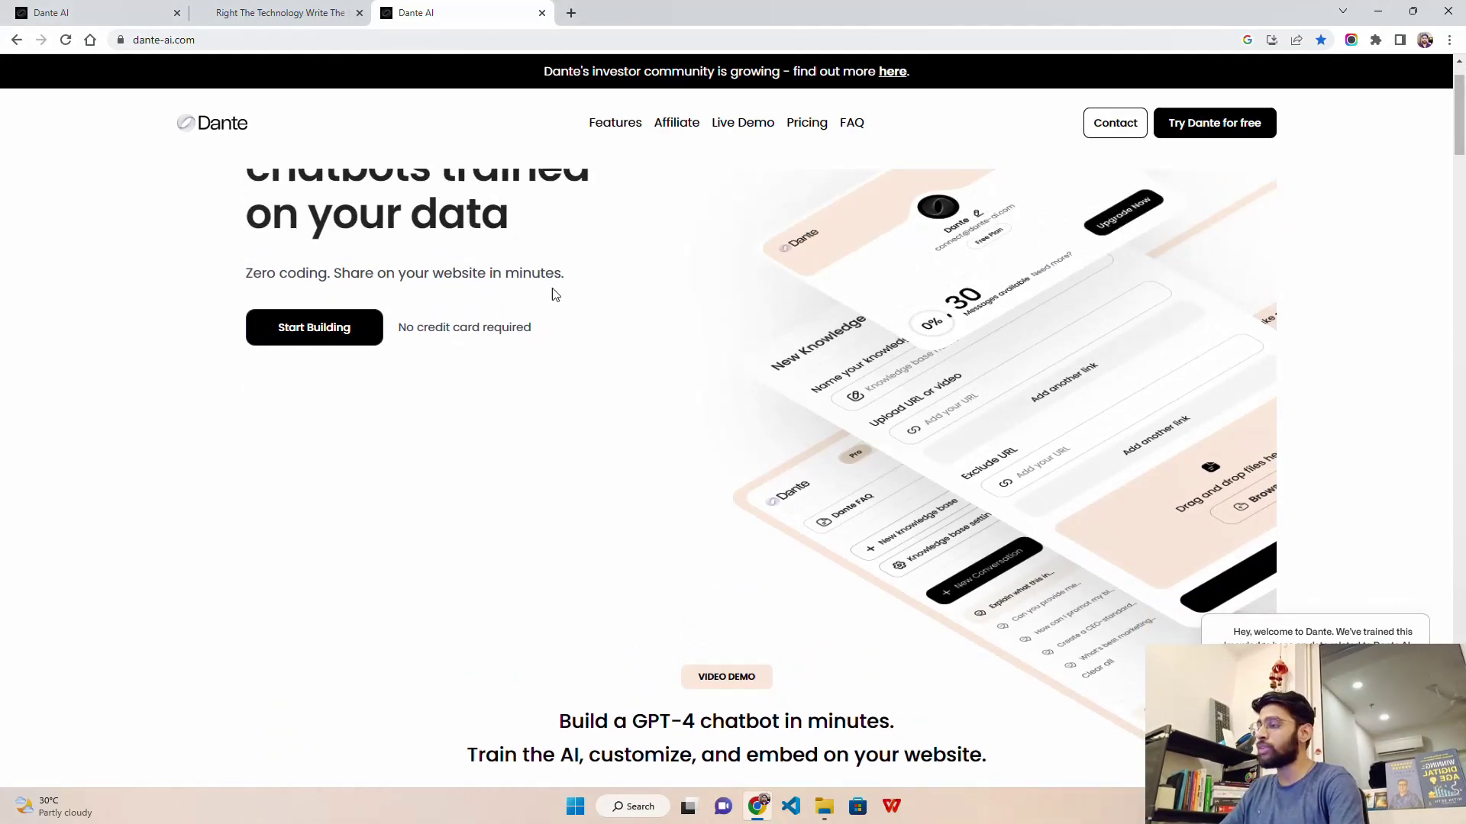
scroll(420, 412, down, 4)
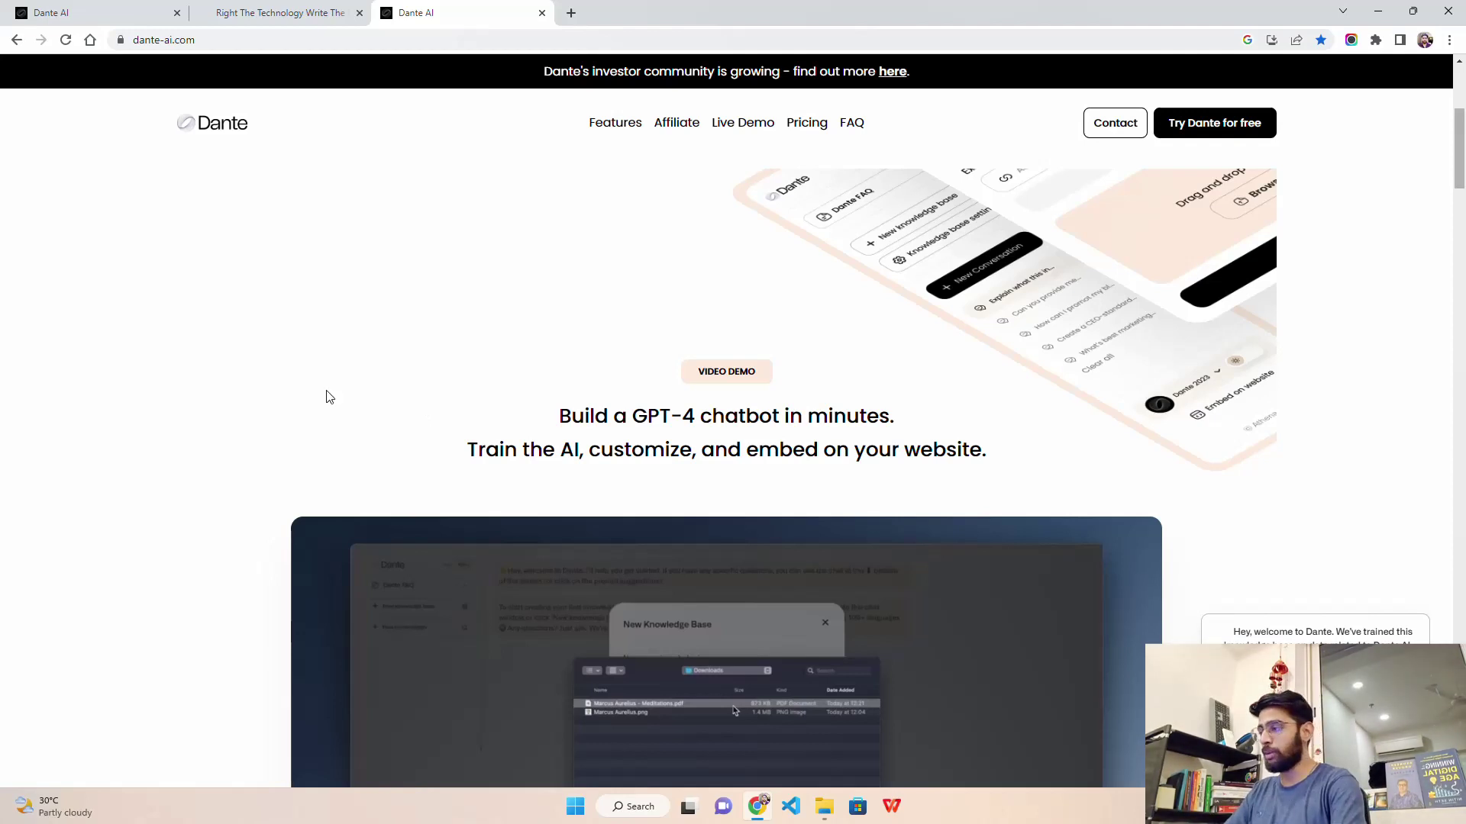
scroll(263, 377, down, 3)
scroll(638, 347, up, 2)
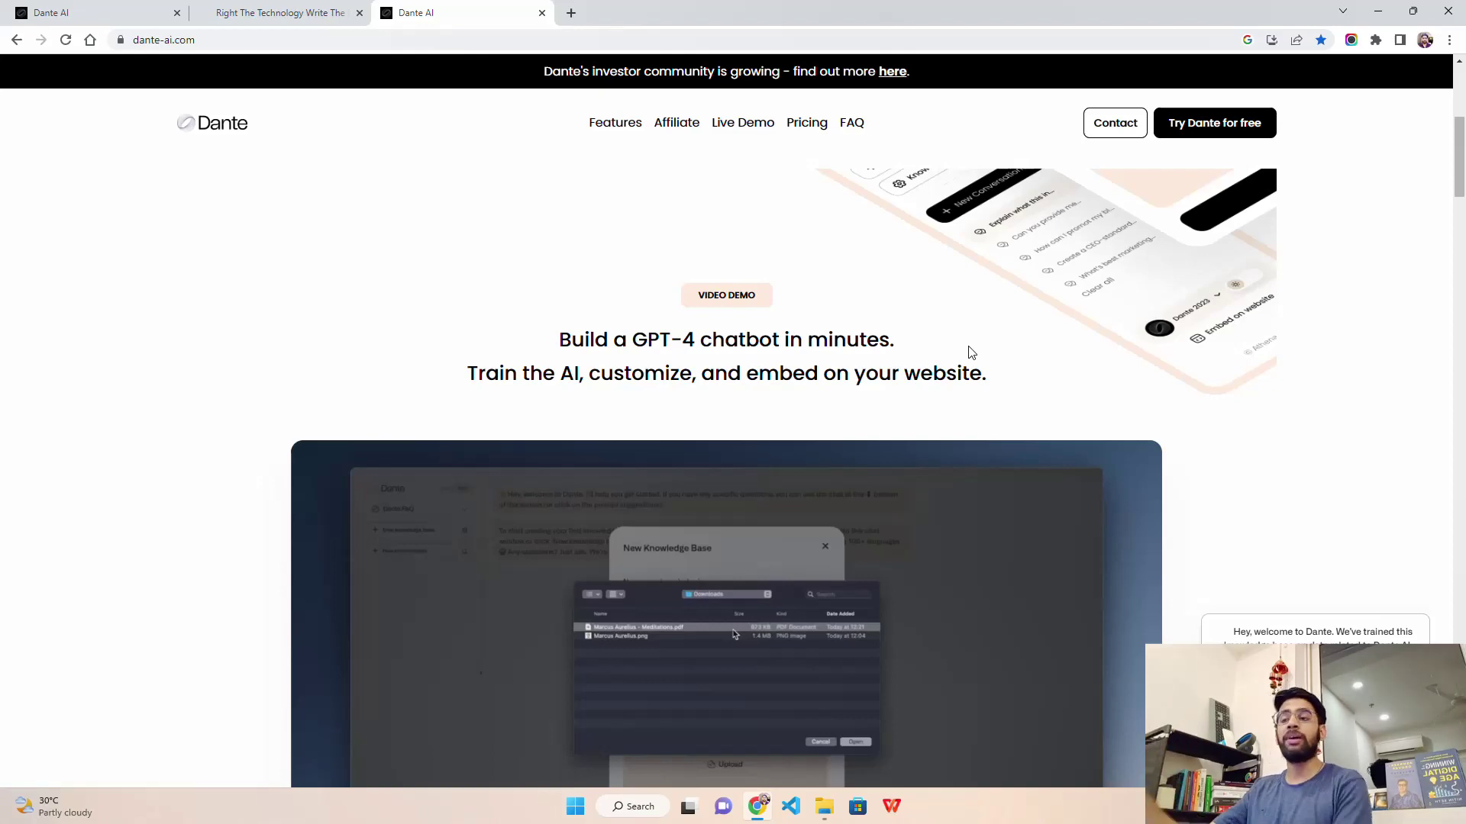
Scroll through the Dante homepage features down to the FAQ section.
scroll(970, 348, down, 15)
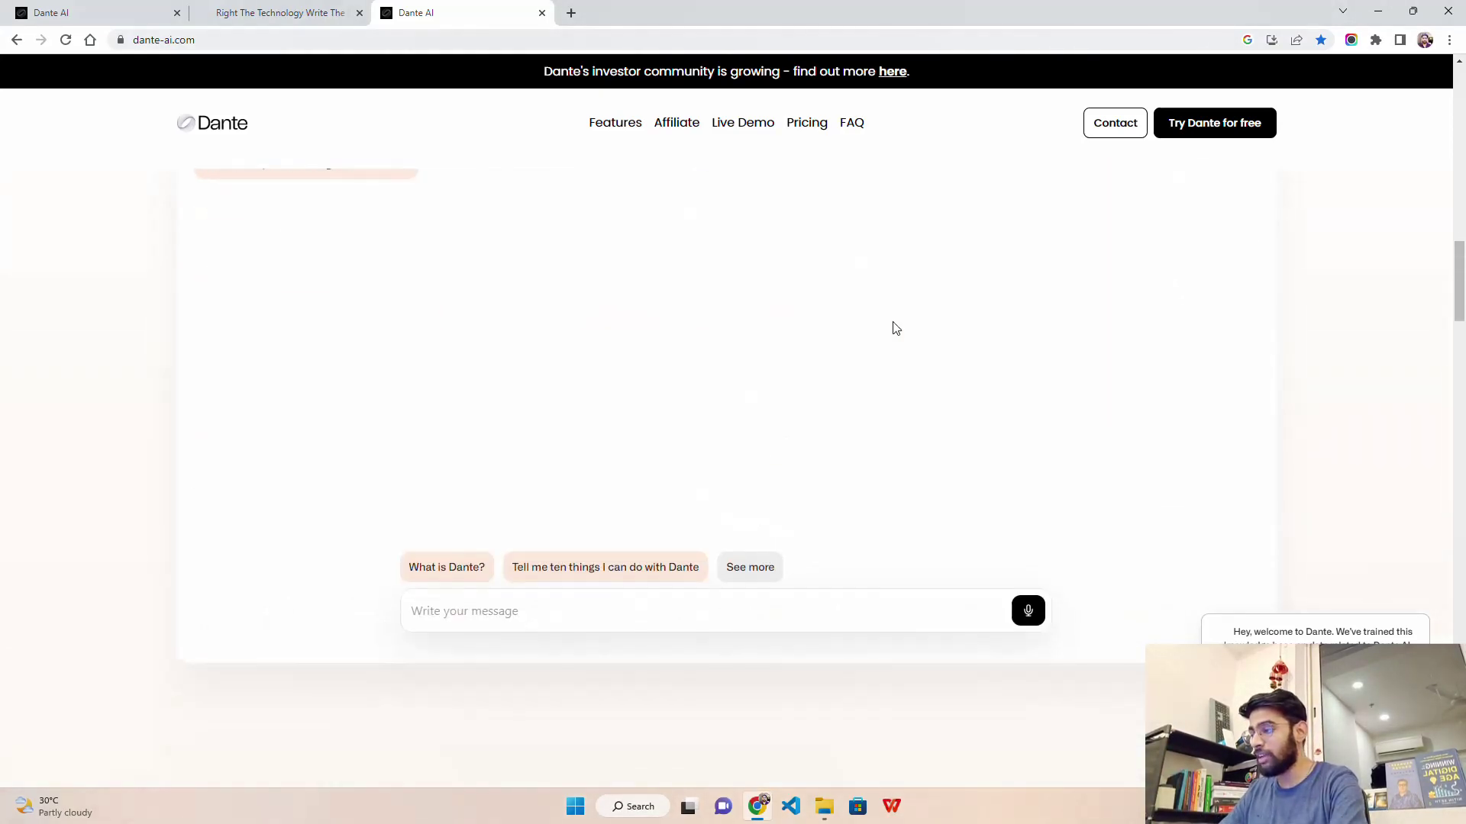
scroll(896, 328, down, 10)
scroll(893, 327, up, 4)
scroll(890, 330, down, 5)
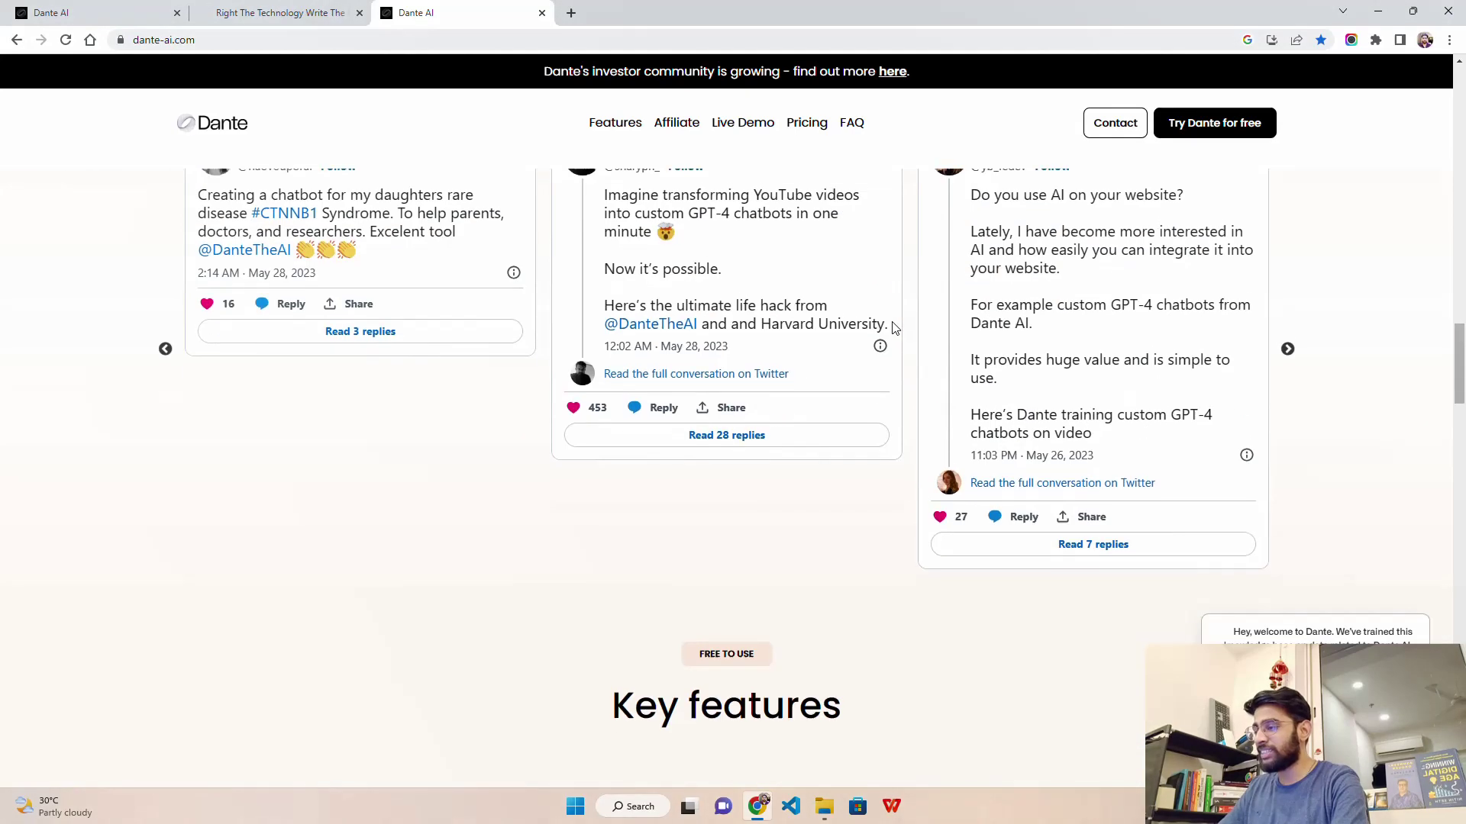
scroll(832, 371, down, 12)
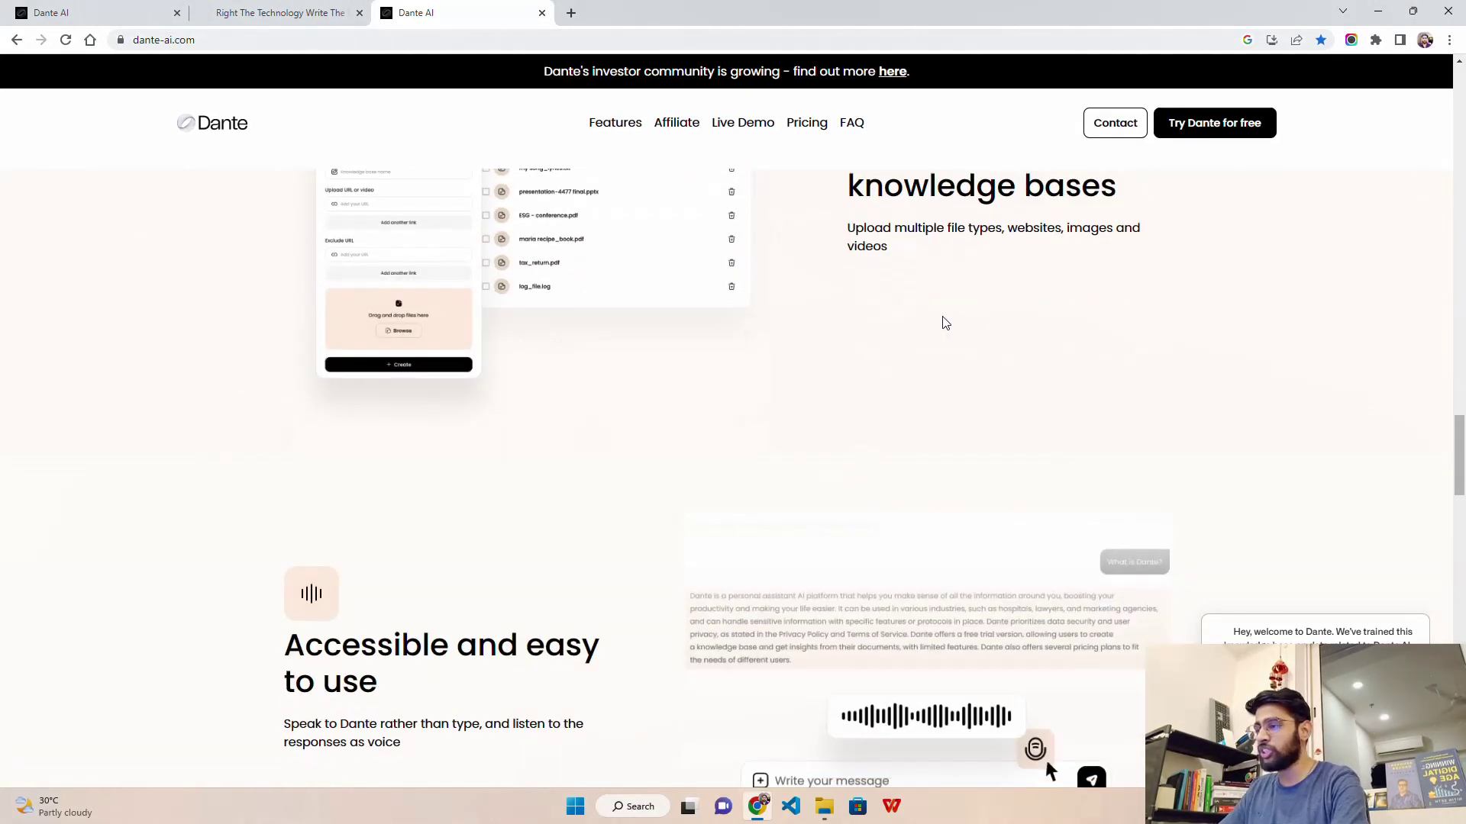
scroll(951, 321, up, 3)
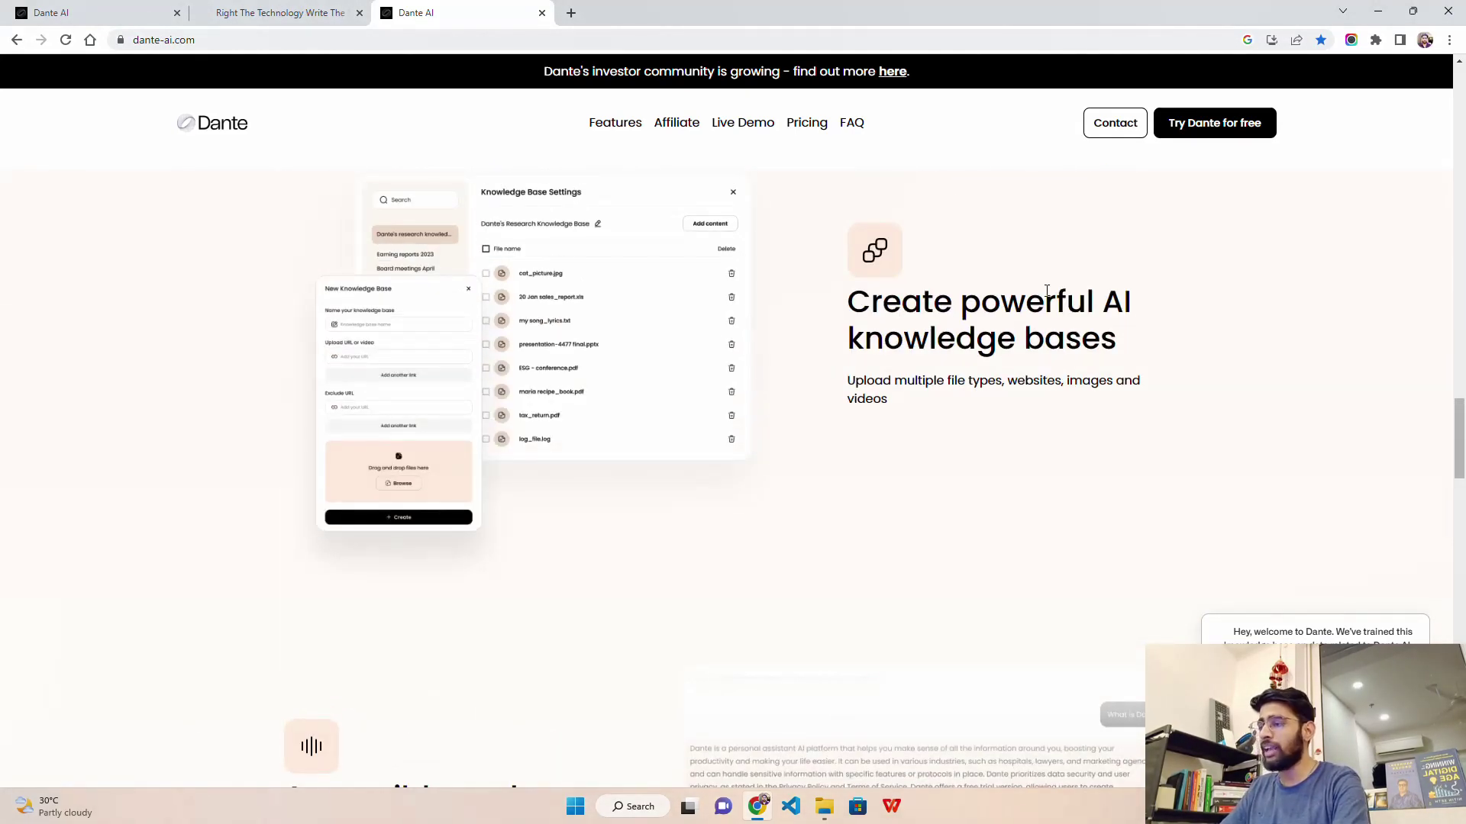
scroll(1072, 376, down, 4)
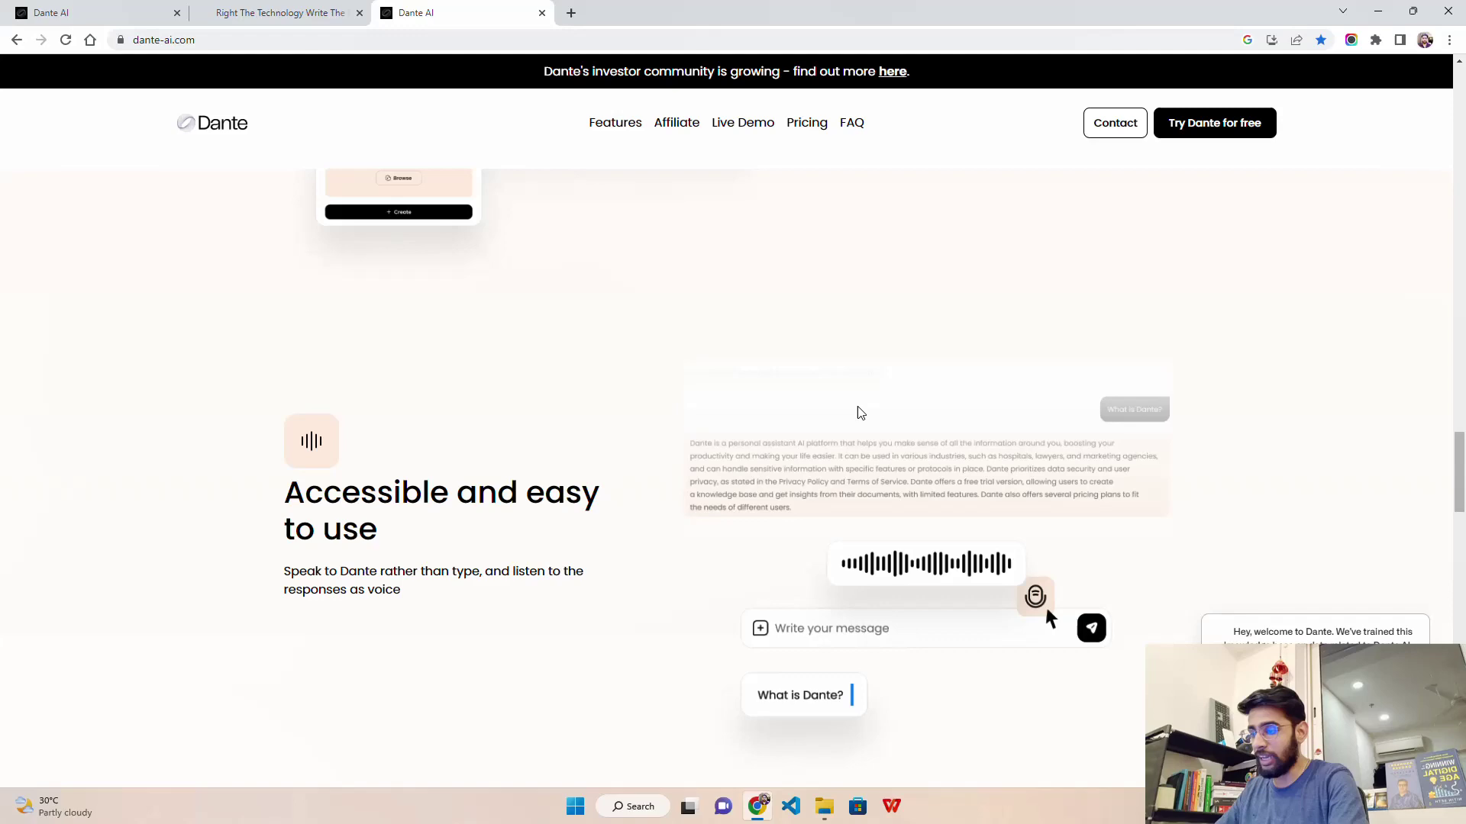
scroll(860, 412, down, 15)
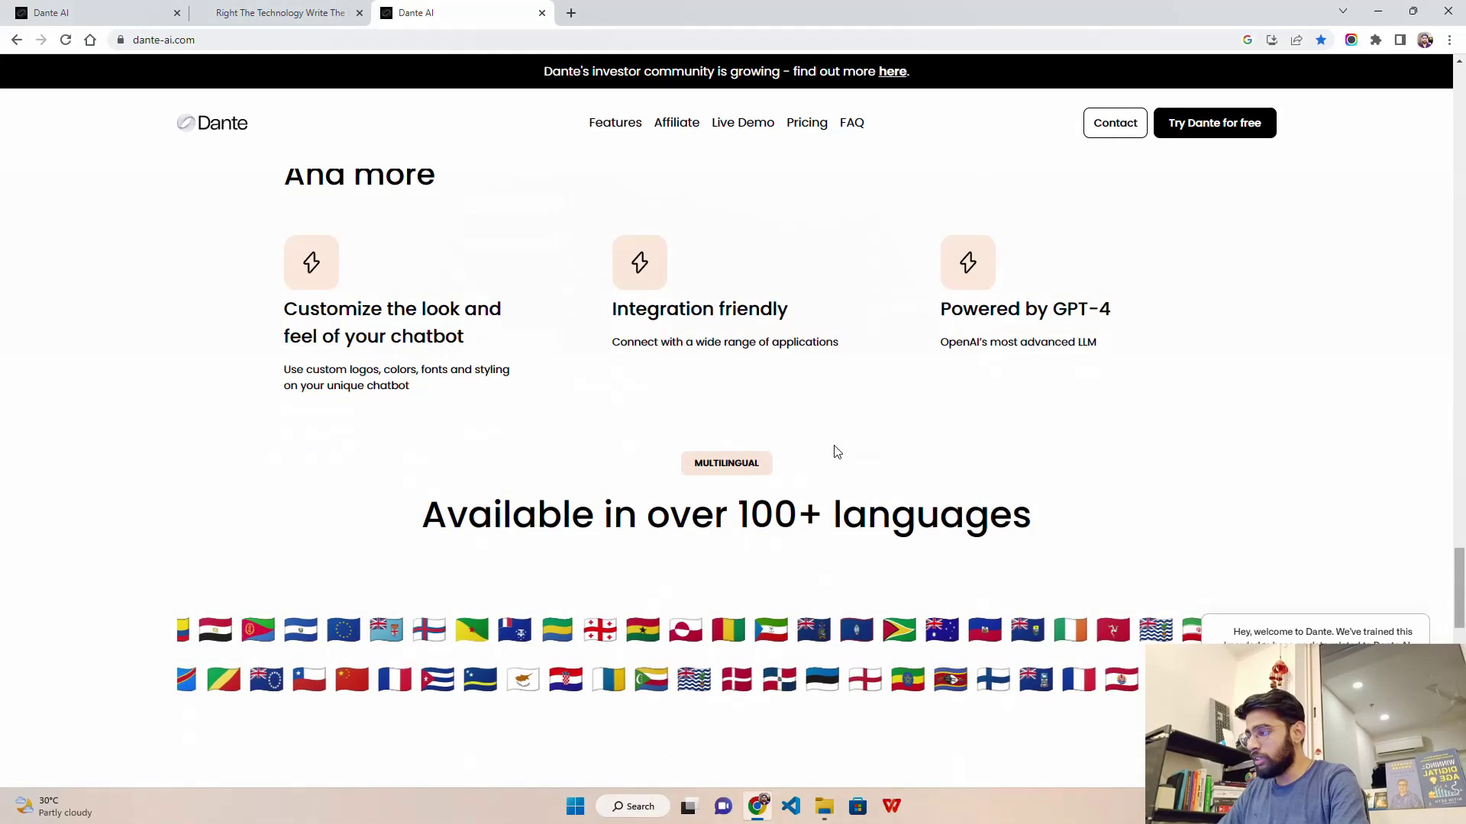
scroll(838, 451, down, 3)
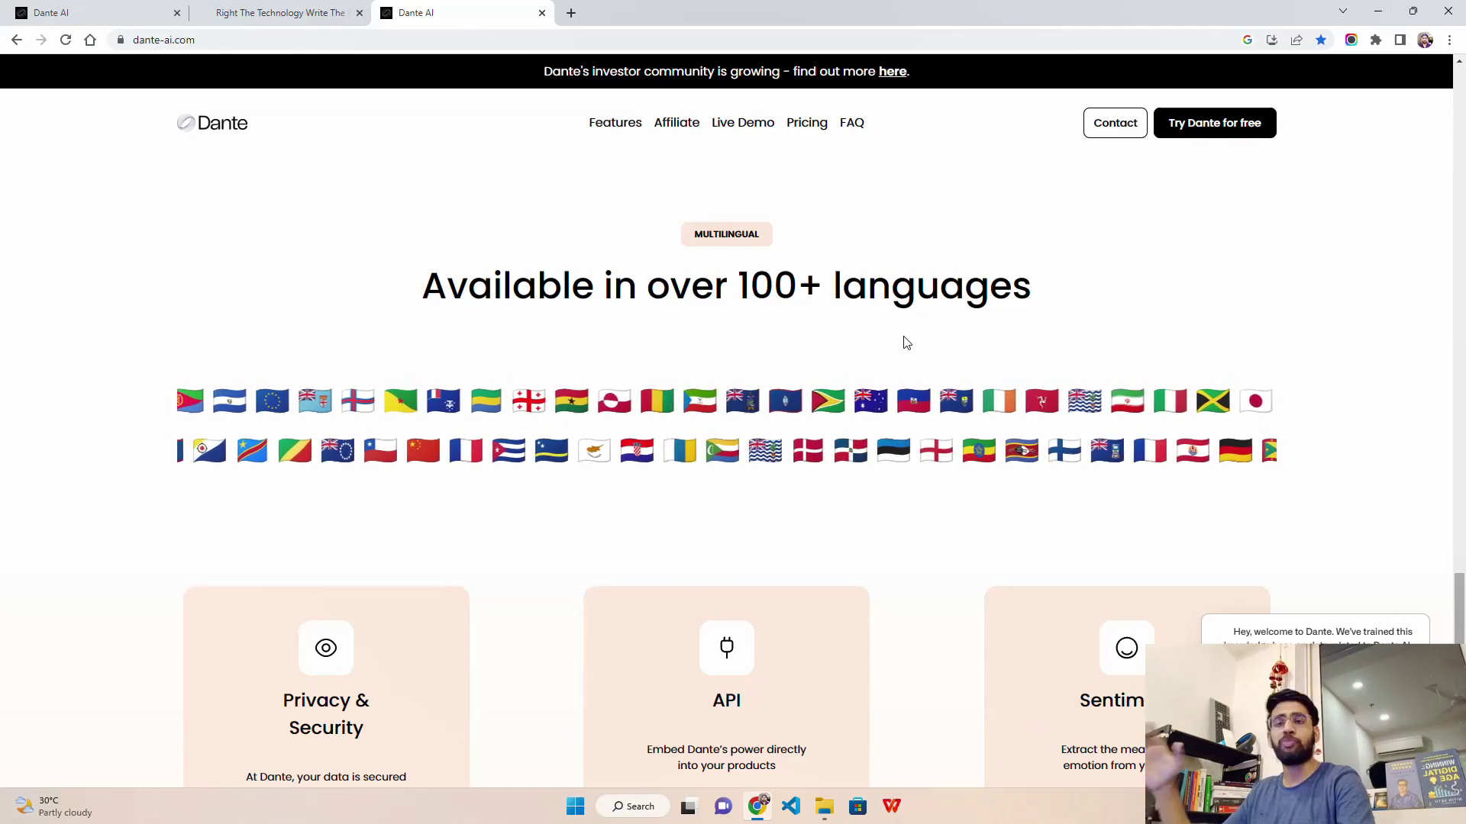
scroll(903, 343, down, 5)
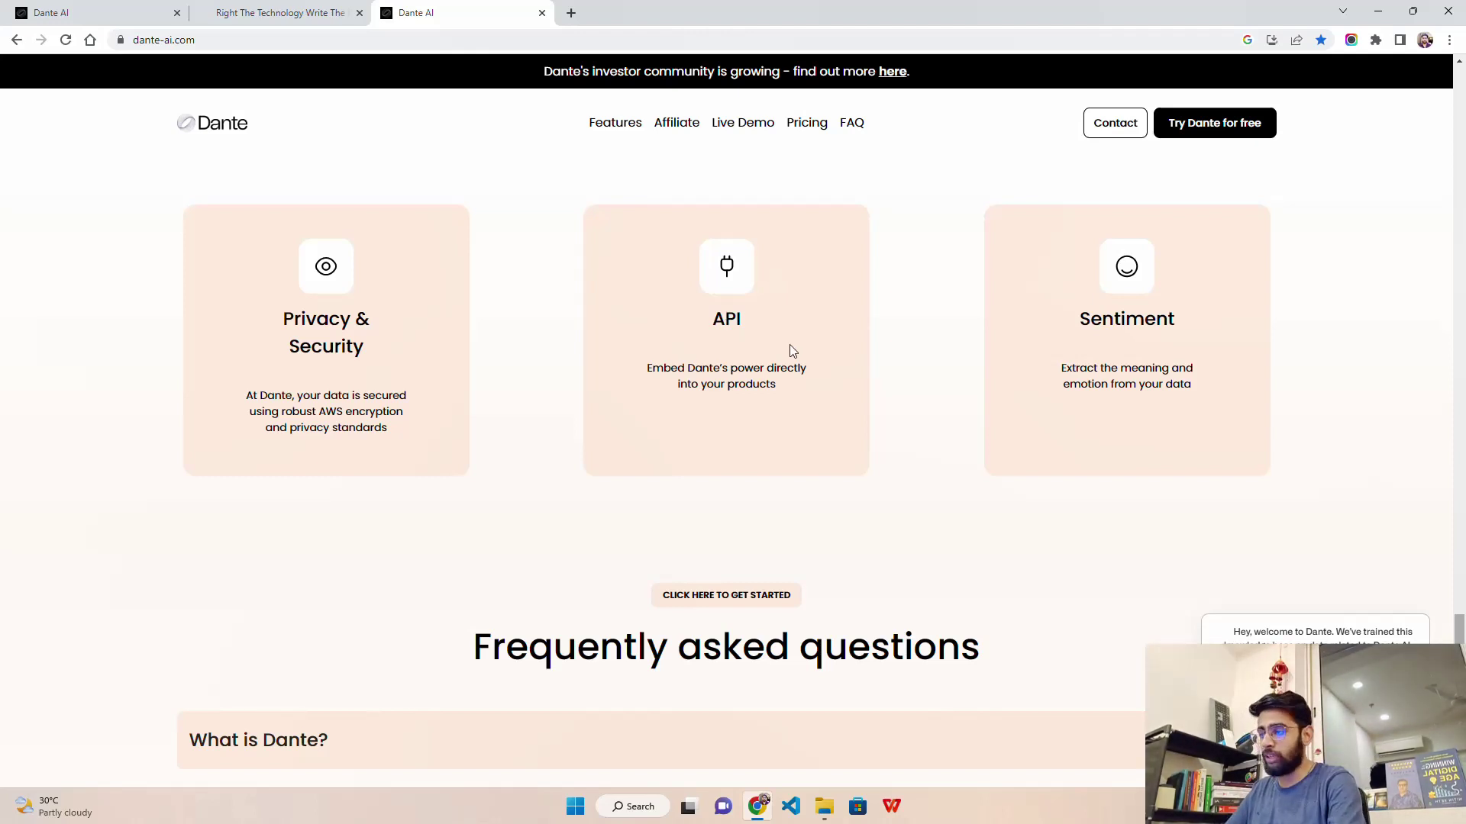
scroll(794, 367, down, 9)
scroll(1014, 440, up, 3)
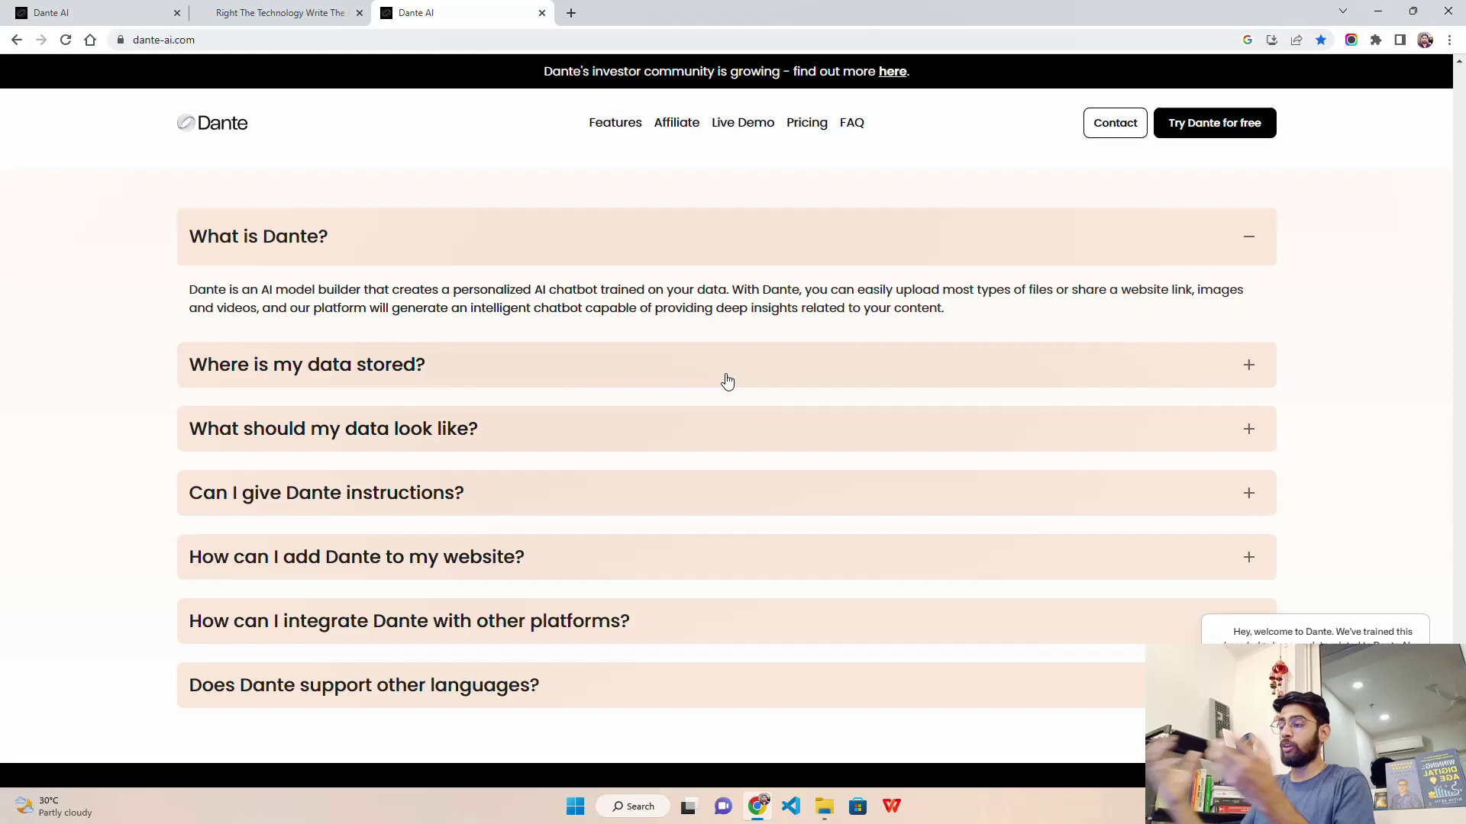
Expand the 'Where is my data stored?' FAQ answer, then scroll back up.
click(1250, 367)
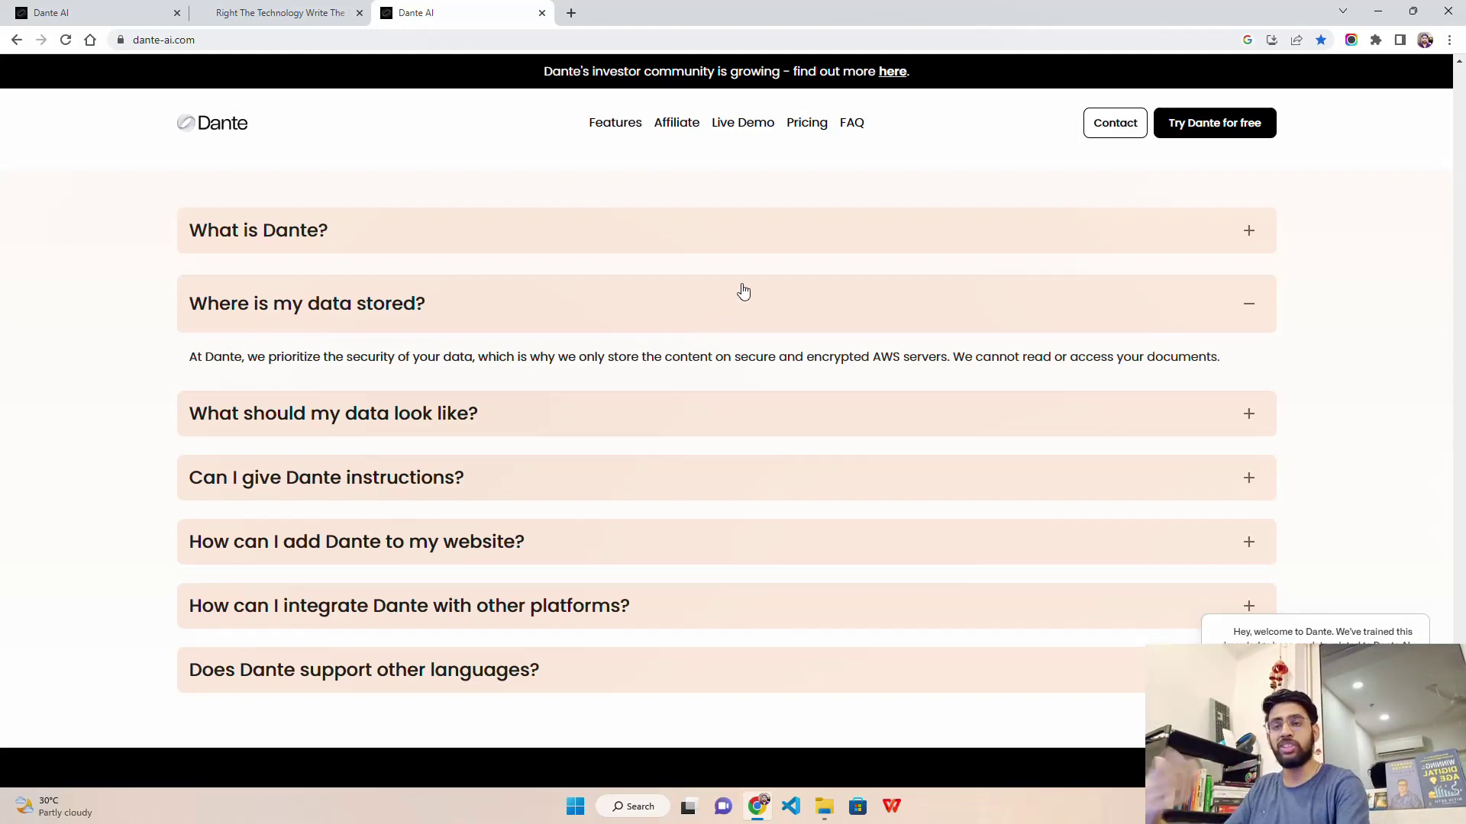
scroll(522, 326, up, 10)
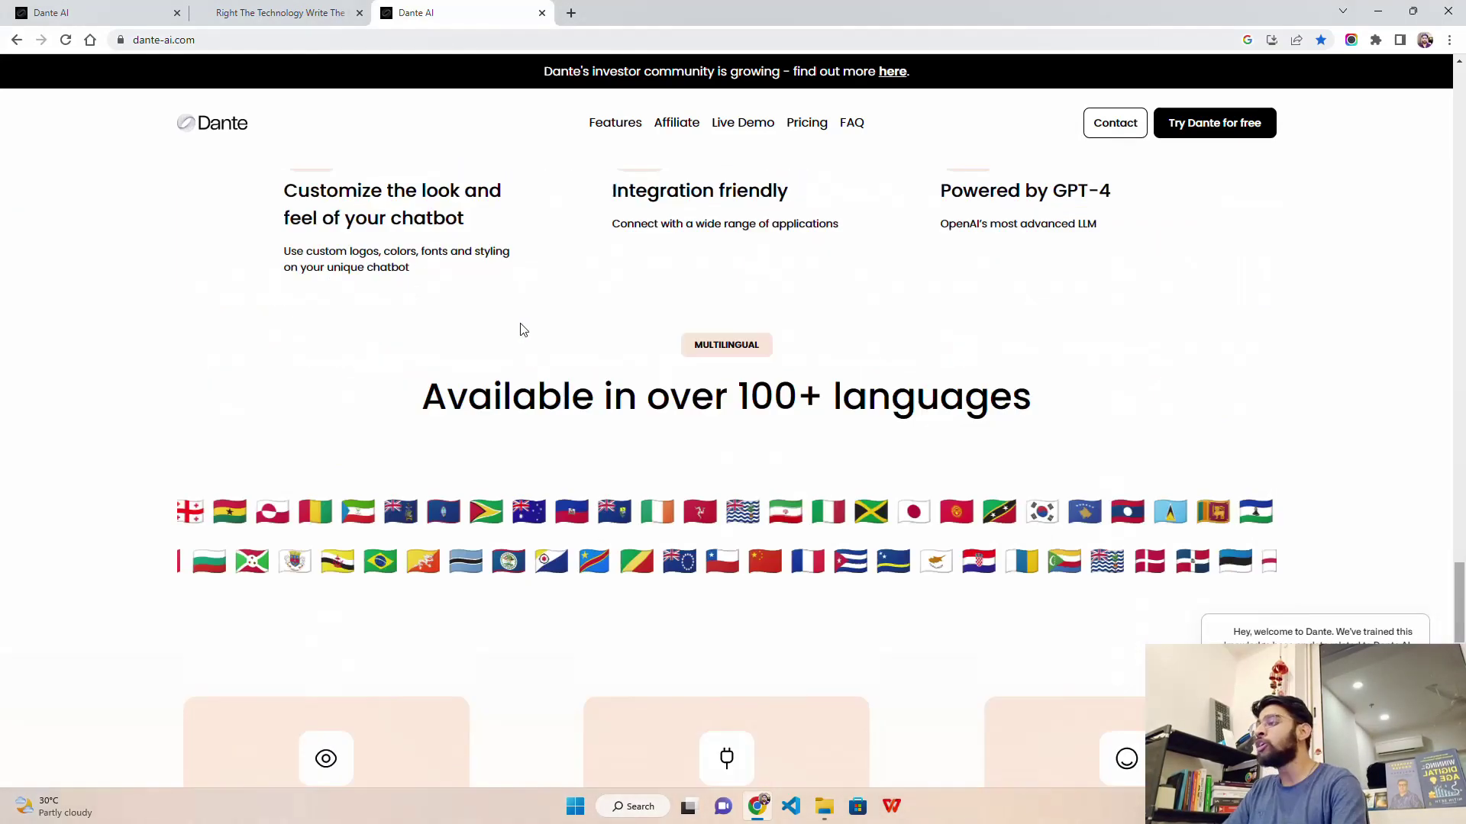
scroll(522, 327, up, 6)
Switch the chat.dante-ai.com app to dark theme and start a new knowledge base.
key(ctrl+Tab)
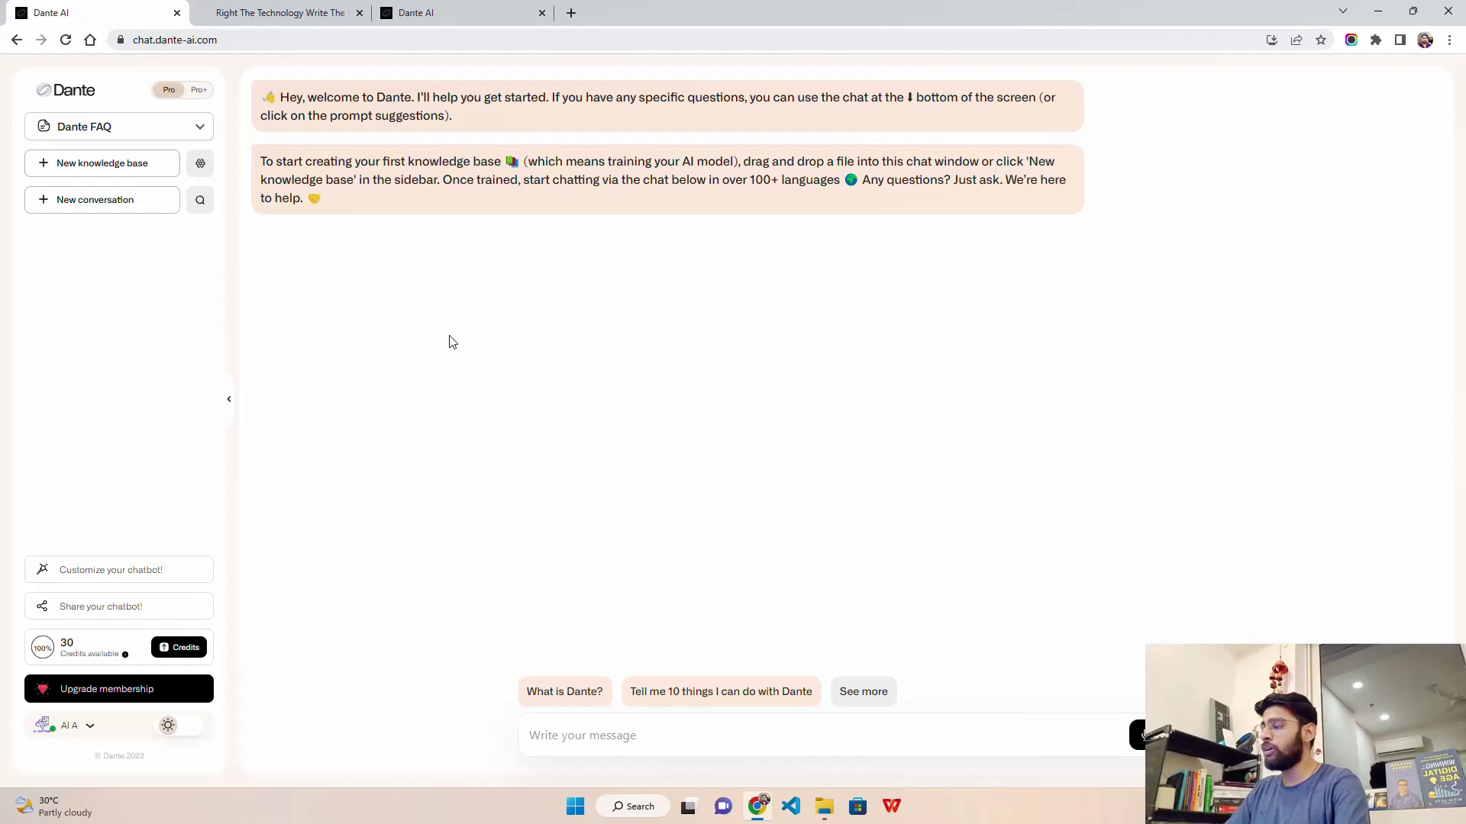
click(168, 728)
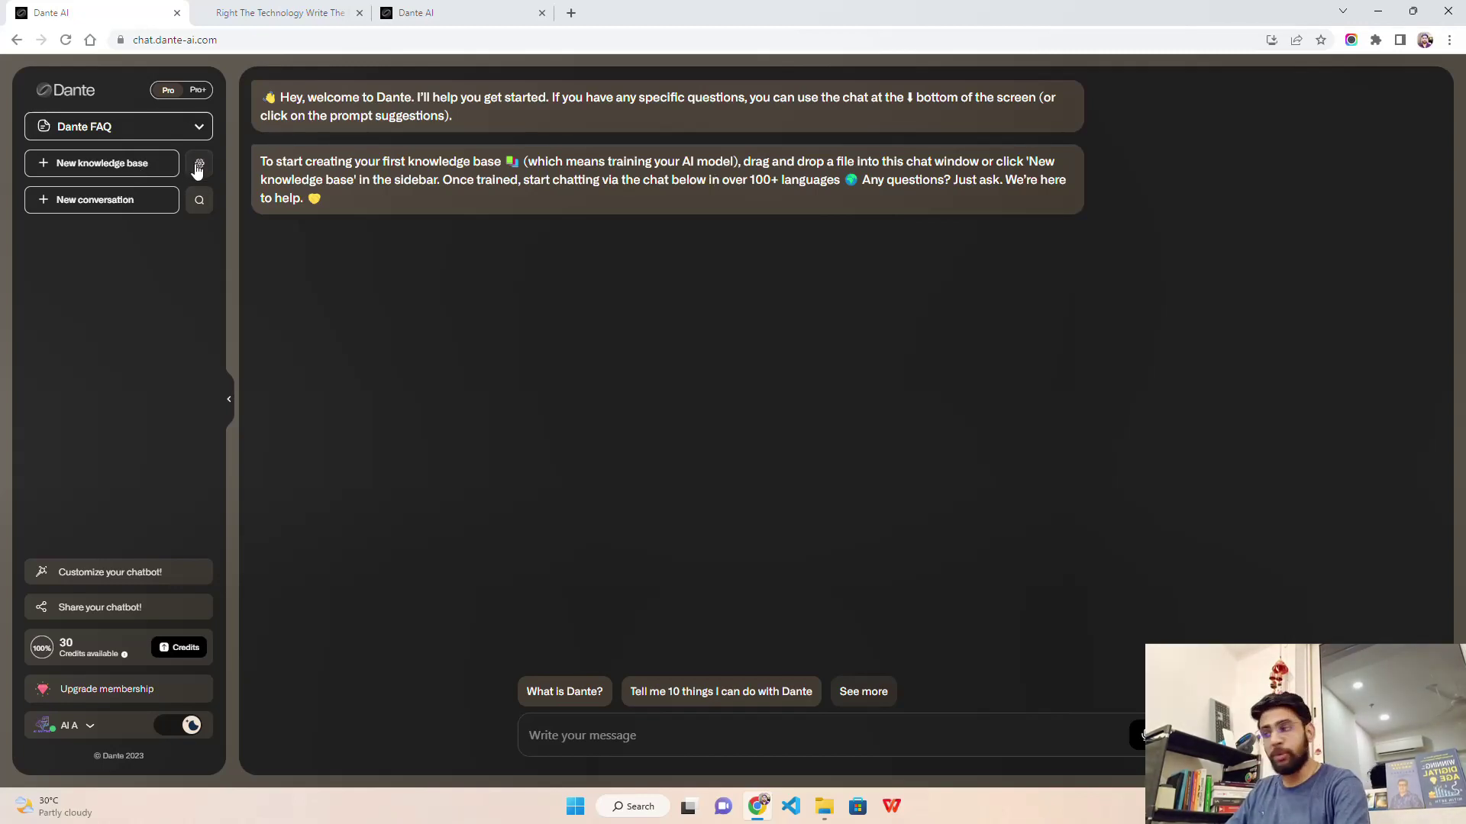
click(96, 165)
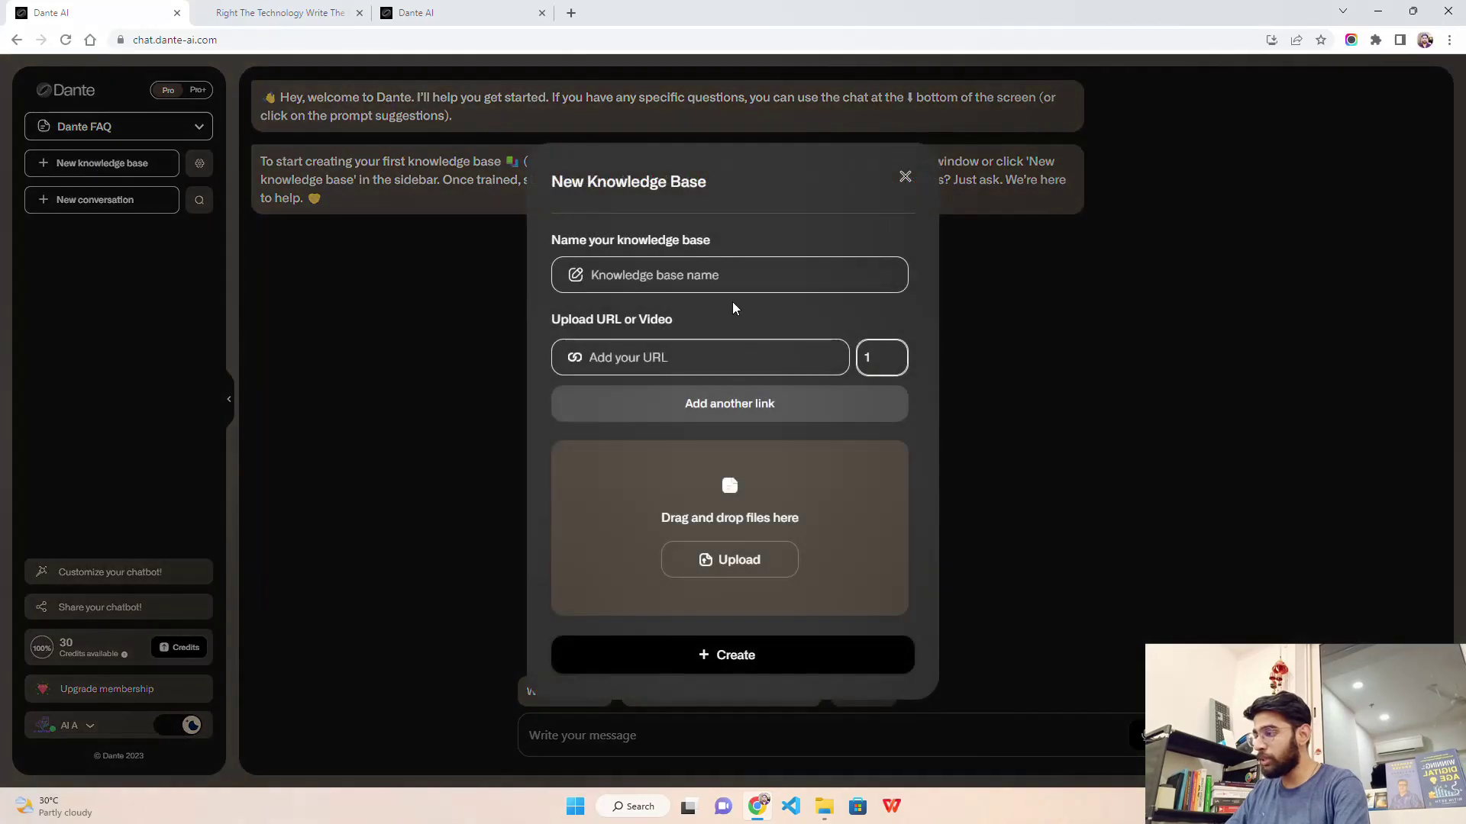
click(731, 279)
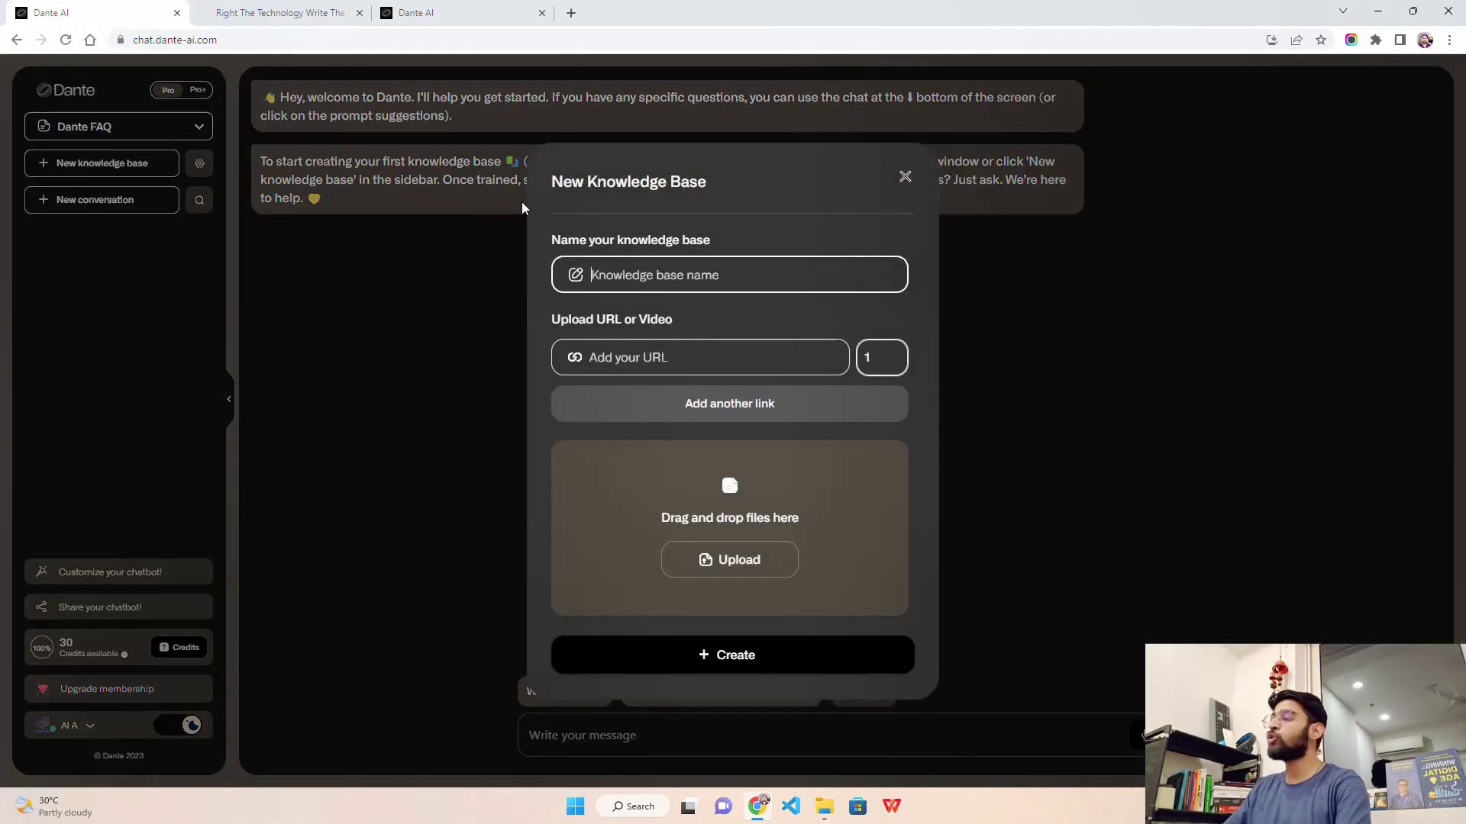
Page through the 112-page TechnoVision 2023 PDF, ending back on its cover.
click(282, 15)
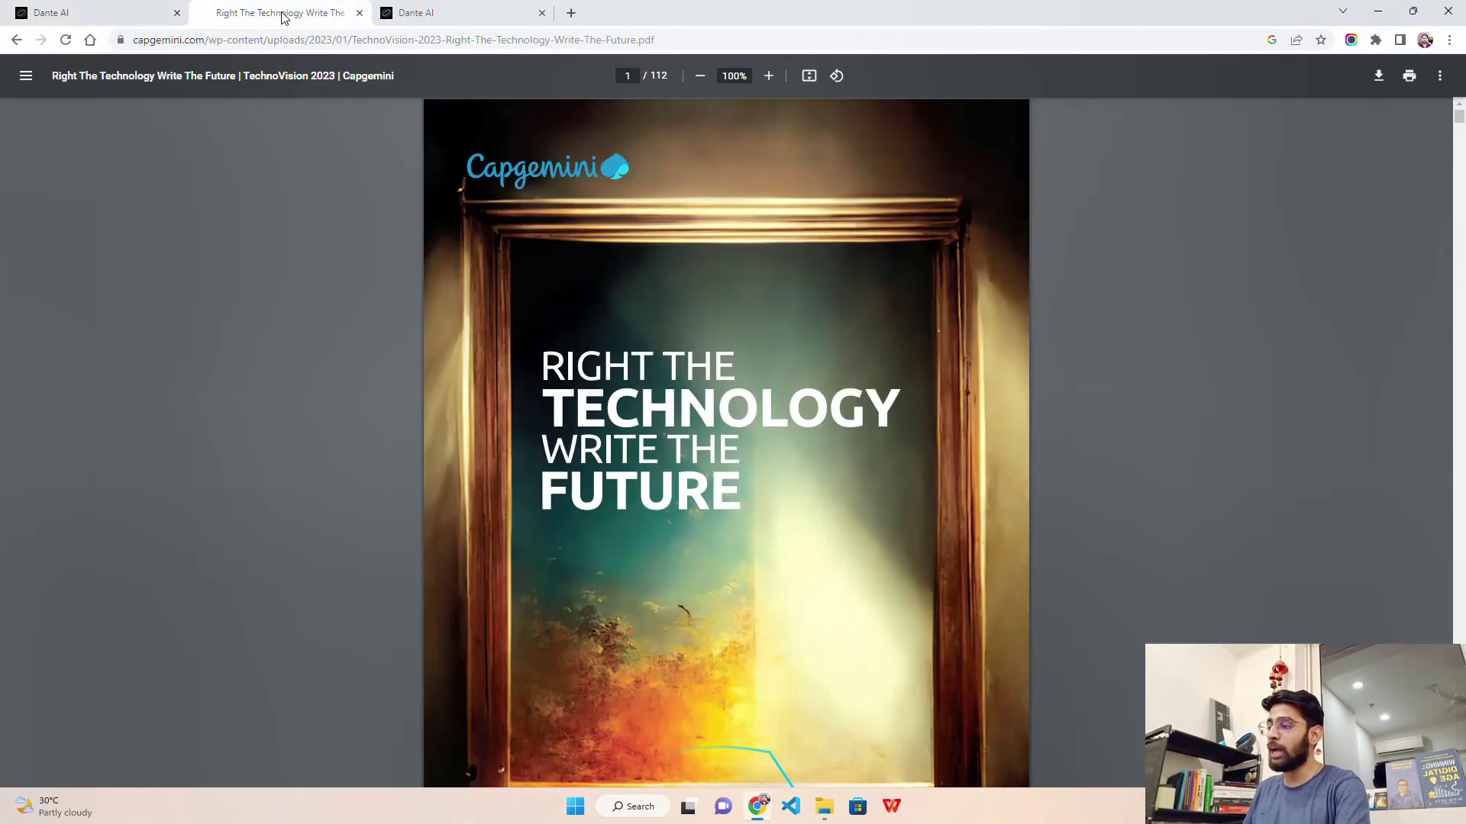
scroll(754, 438, down, 3)
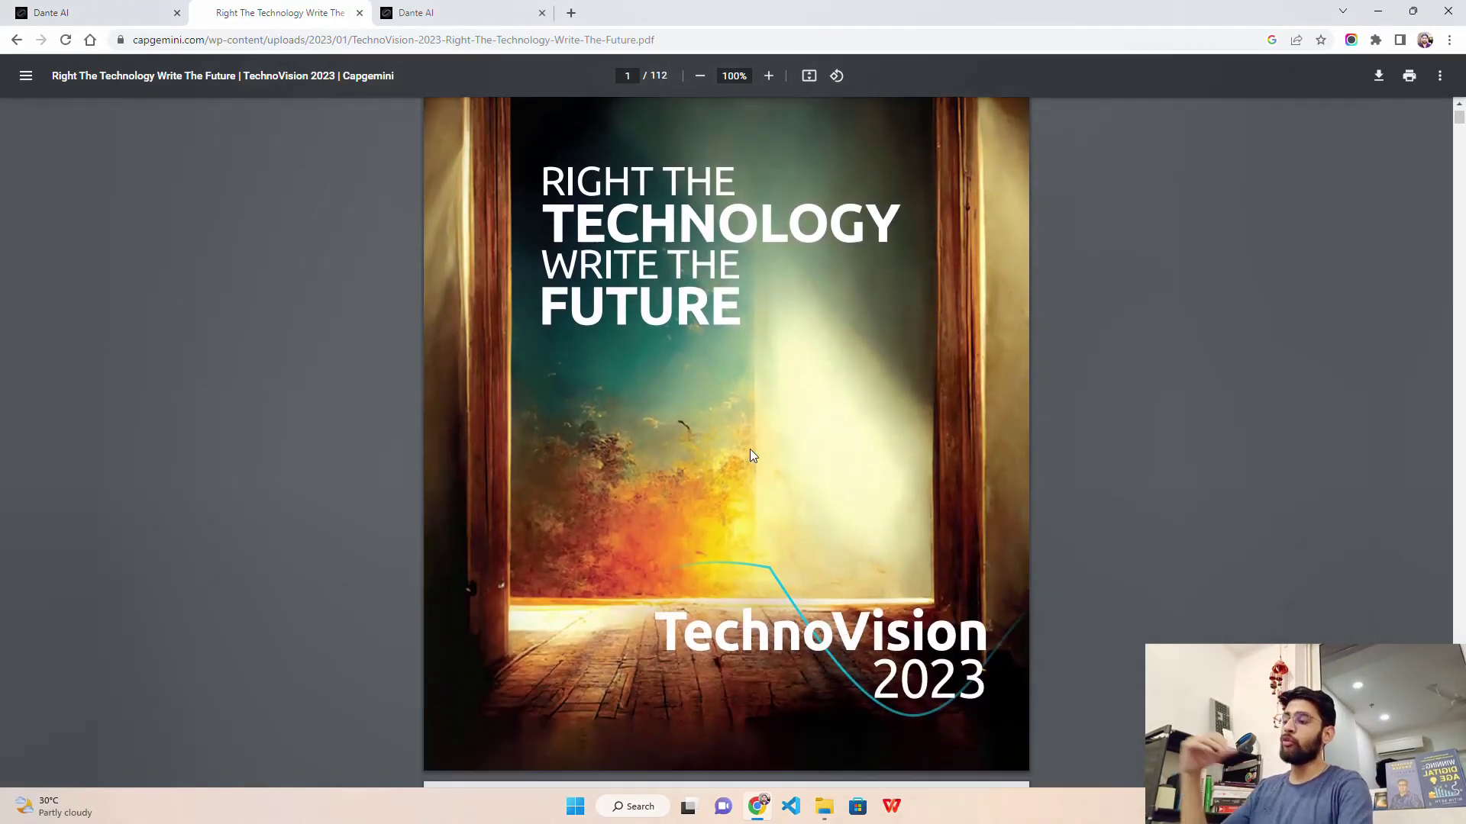
scroll(751, 455, down, 1)
scroll(840, 599, up, 4)
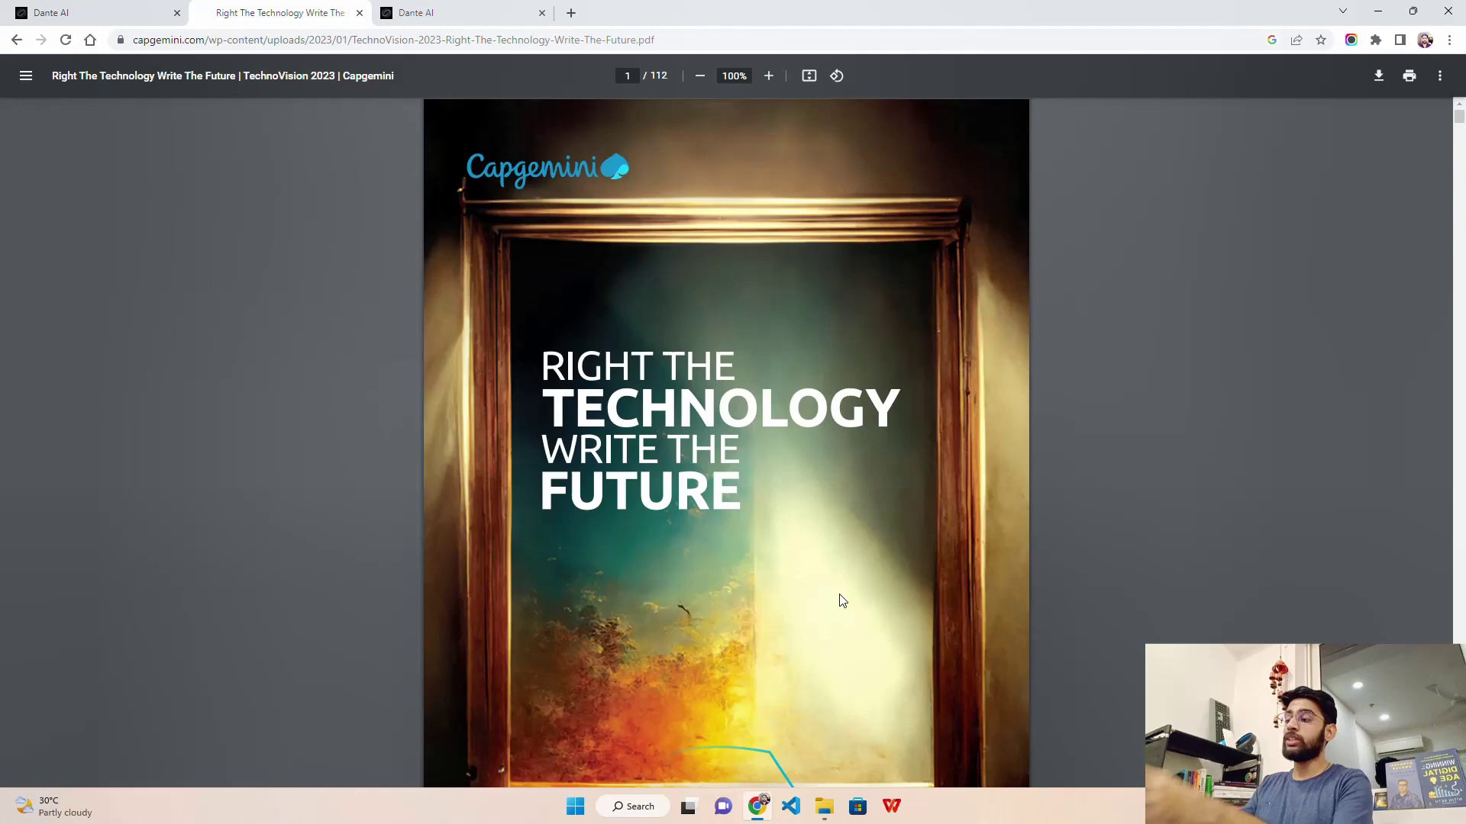
scroll(842, 601, down, 15)
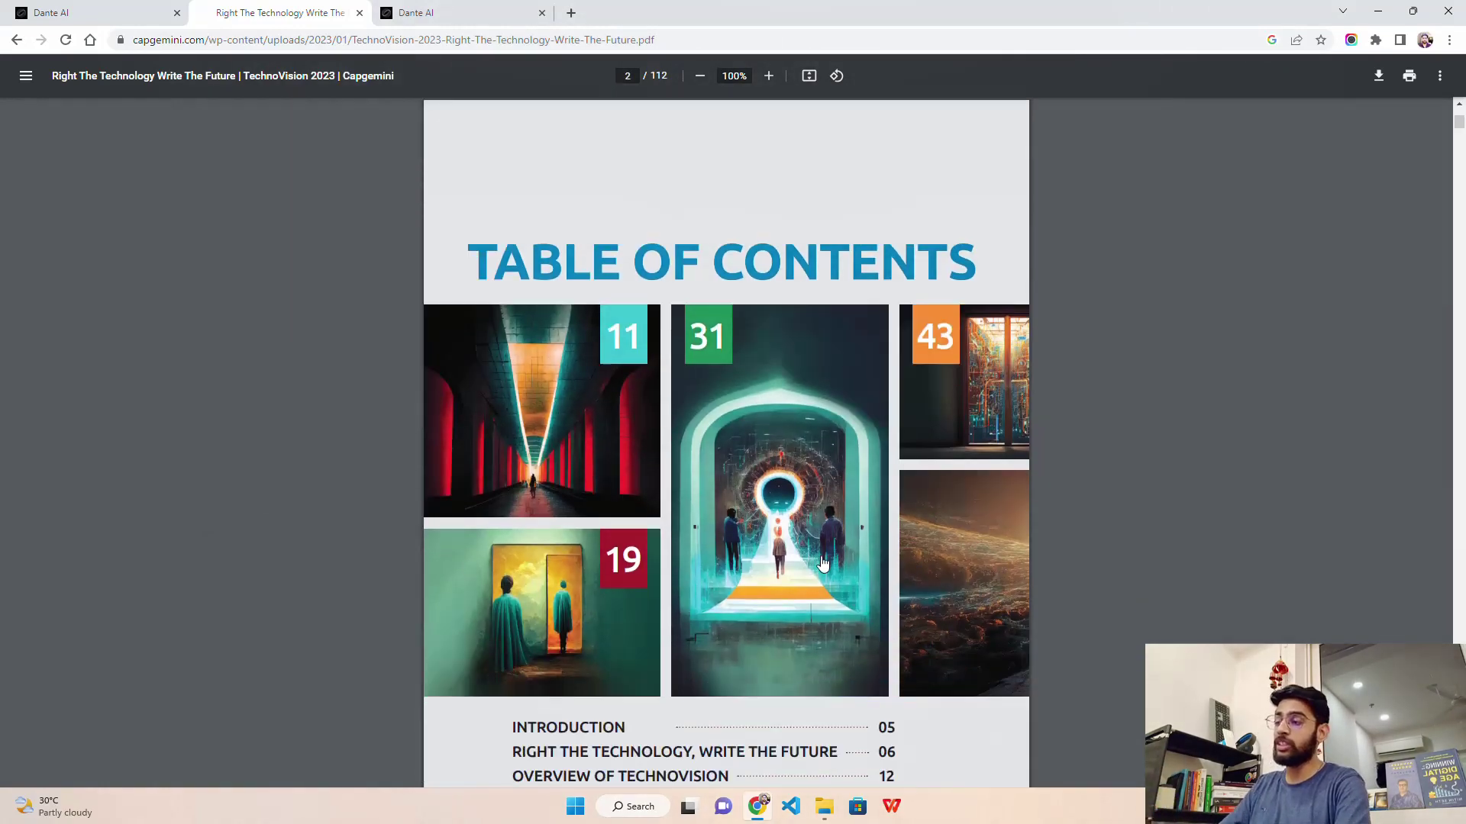
scroll(819, 554, down, 1)
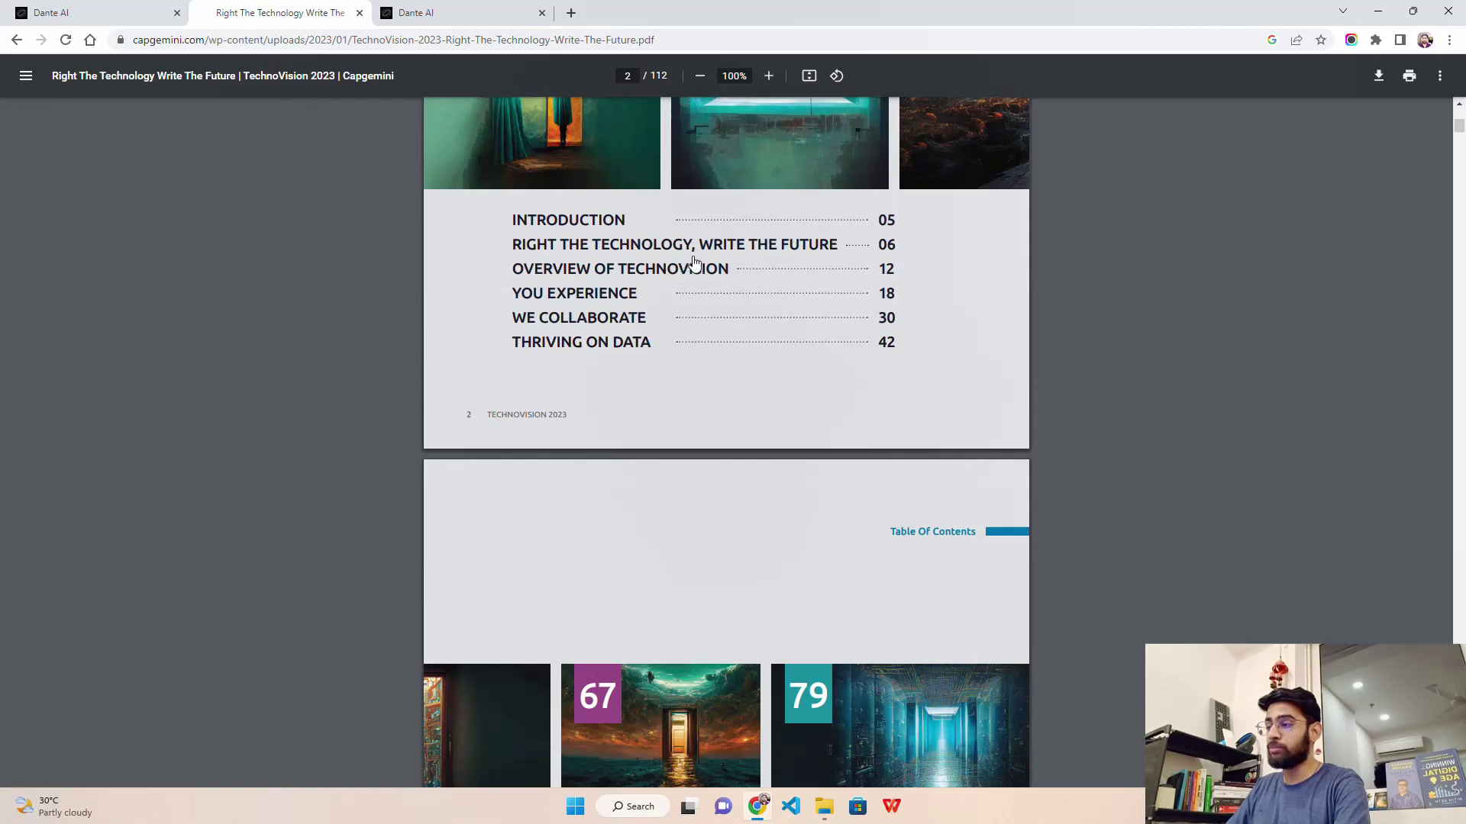
scroll(1152, 327, down, 4)
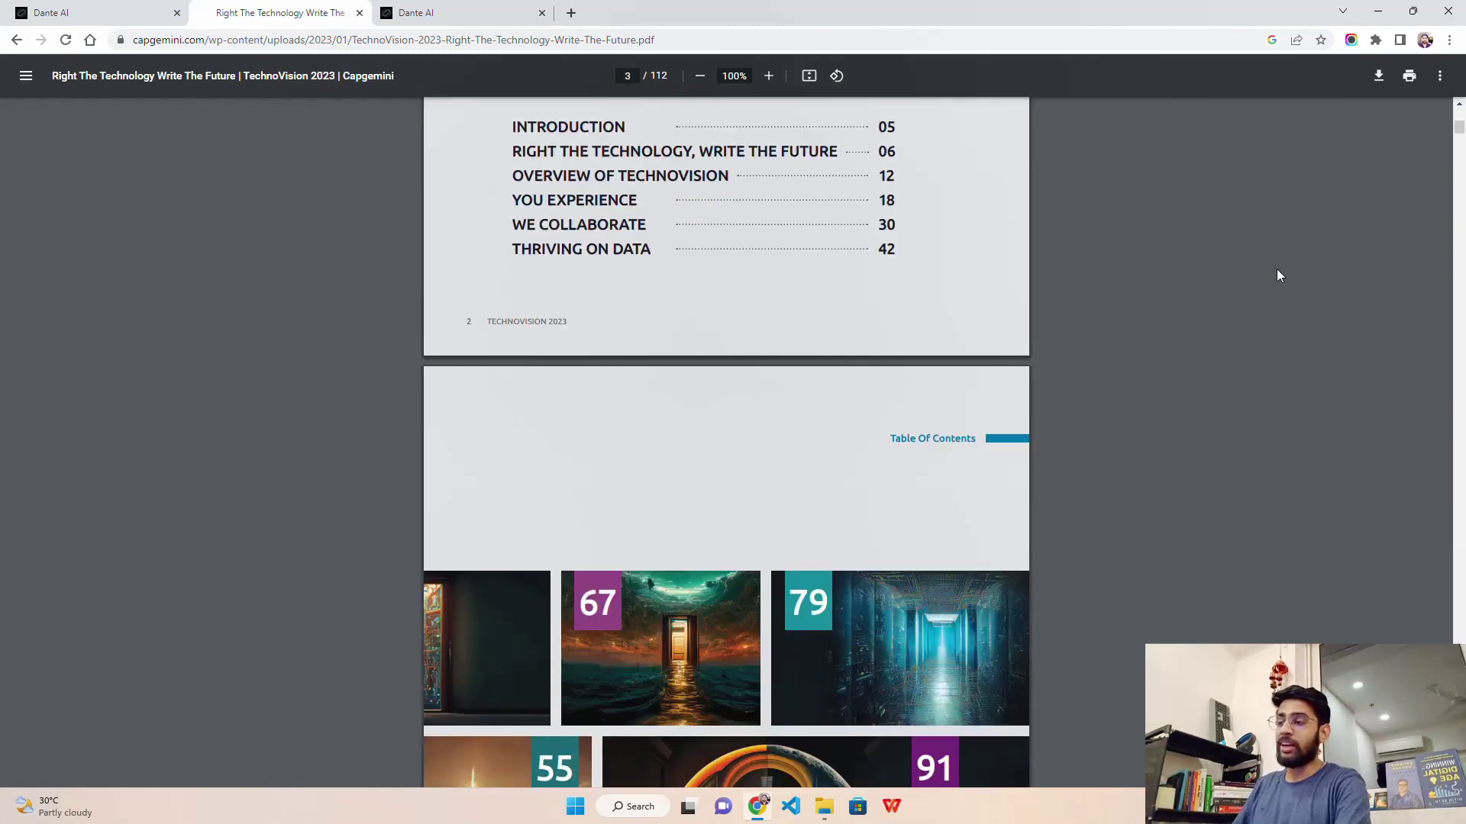
scroll(1142, 271, down, 7)
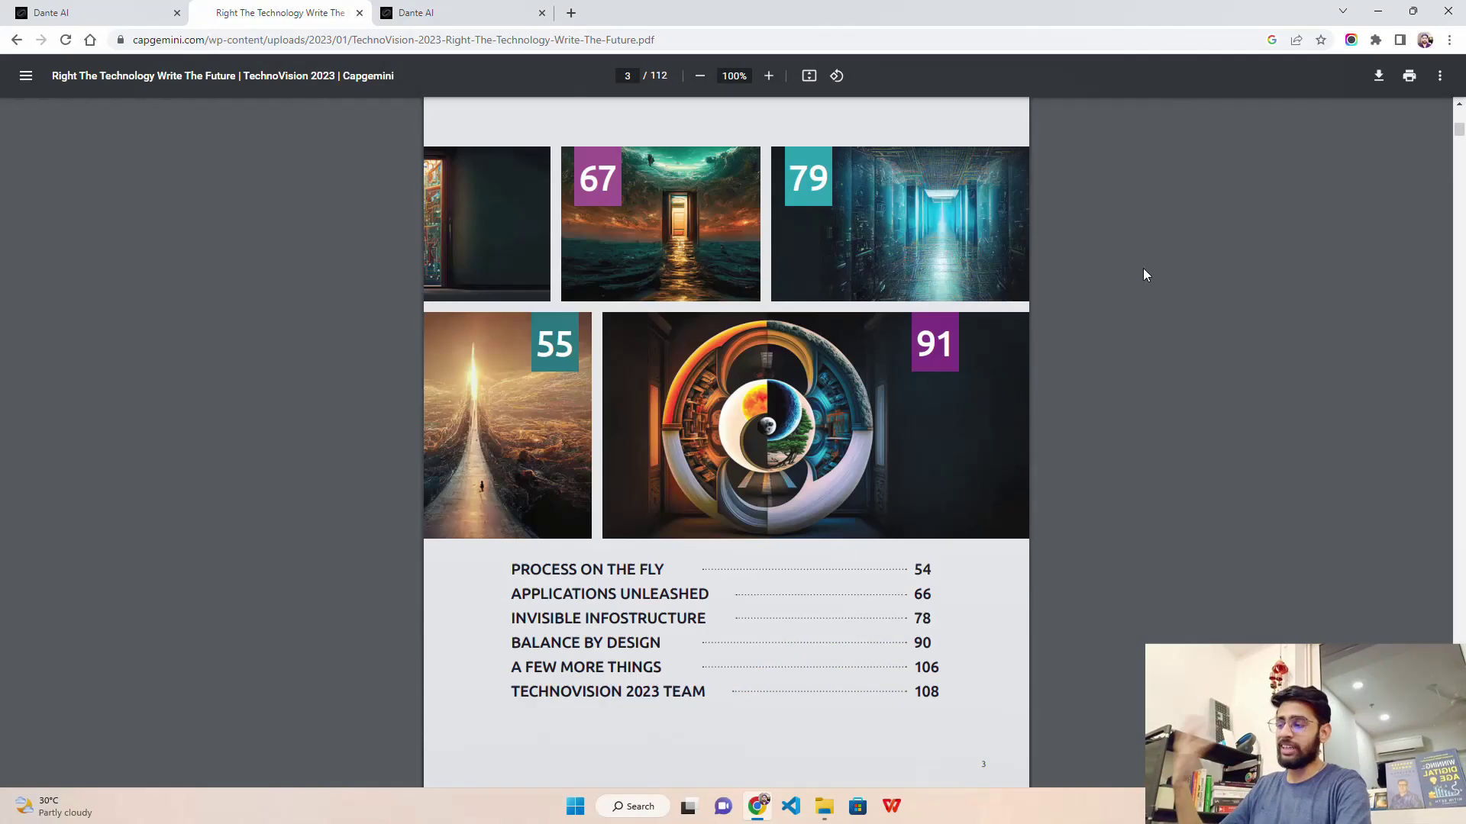
scroll(1143, 268, down, 7)
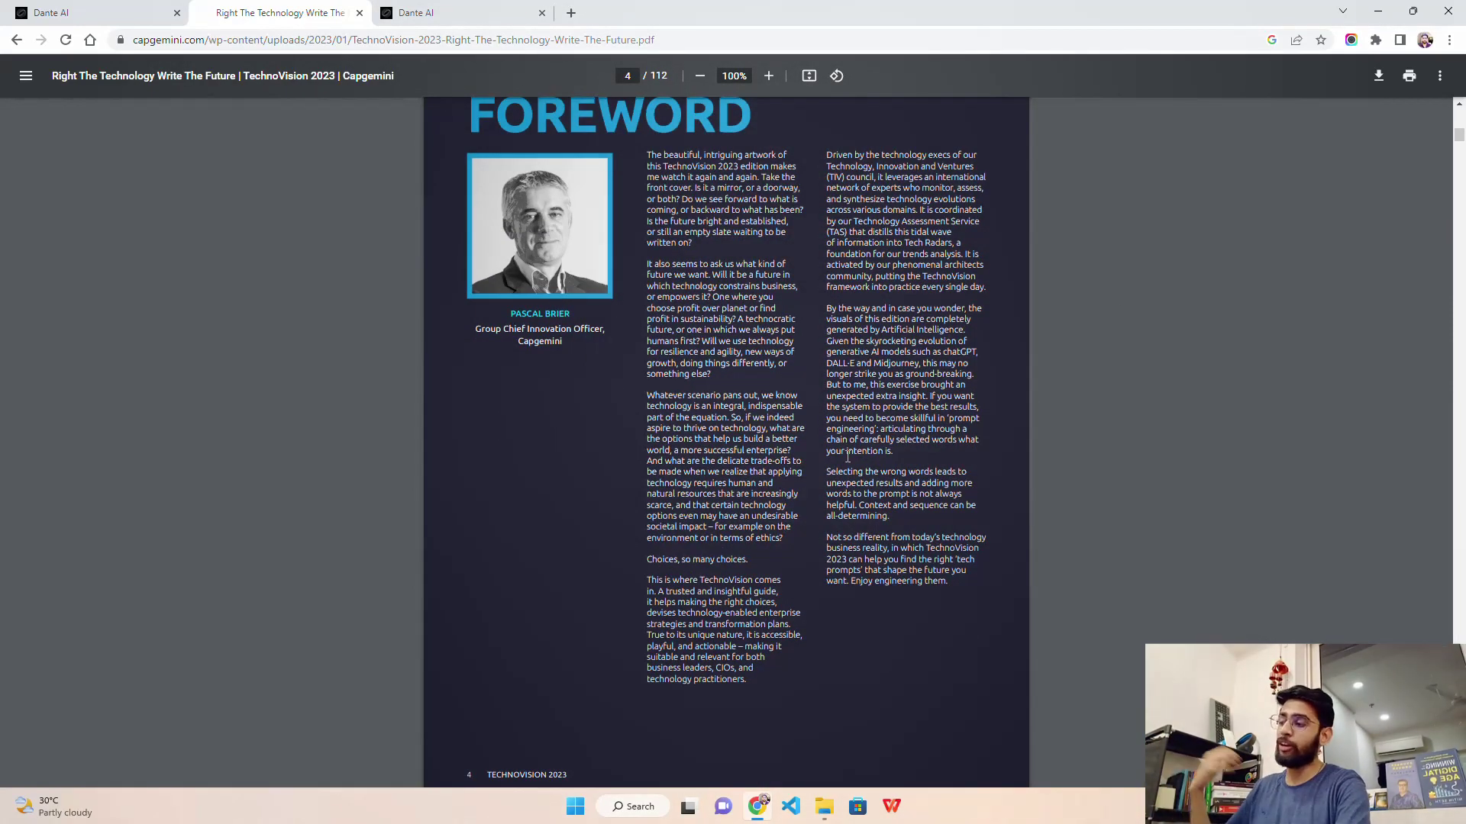
scroll(879, 449, down, 10)
scroll(881, 450, down, 10)
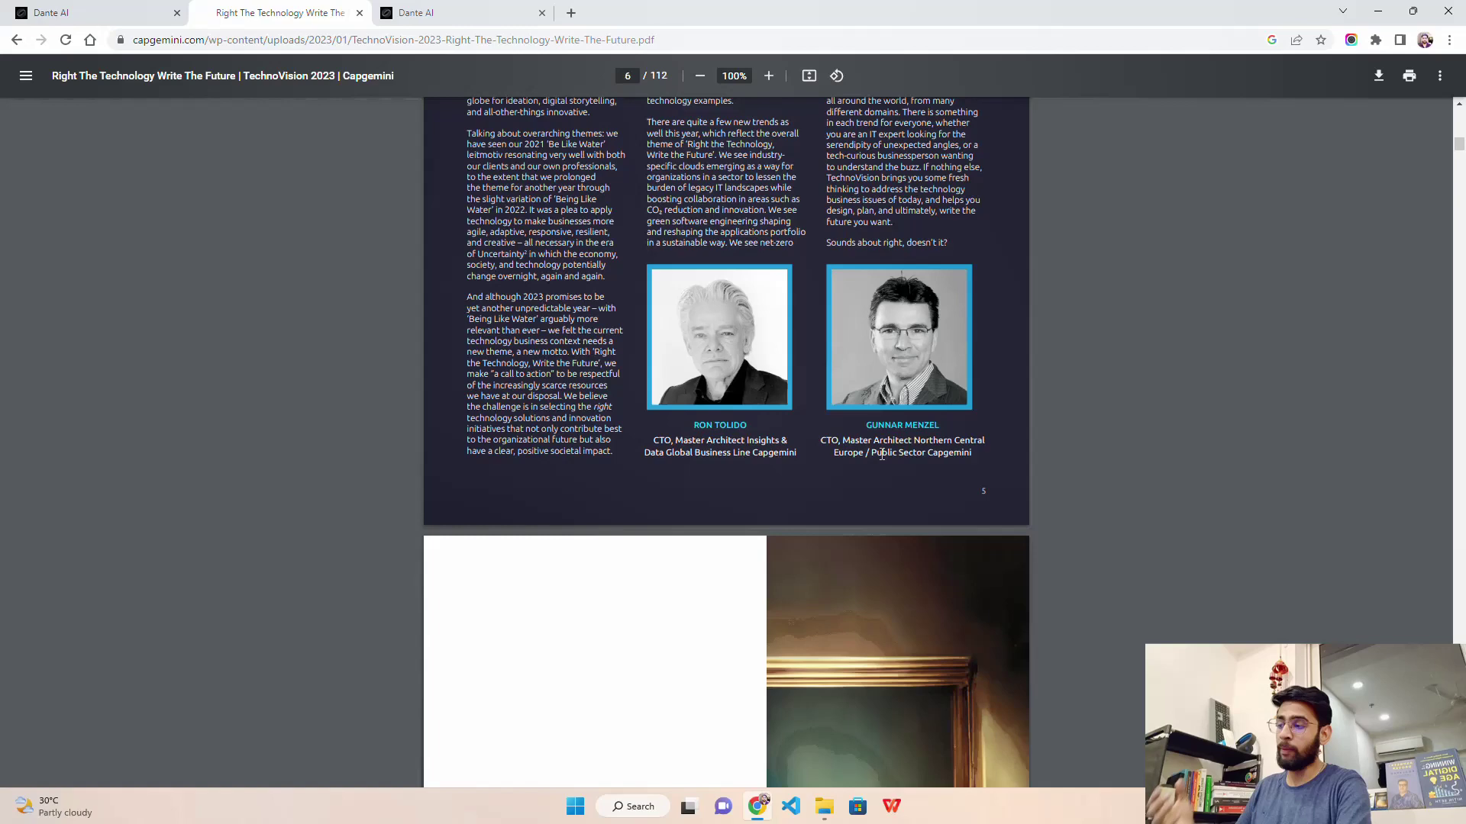
scroll(879, 450, up, 7)
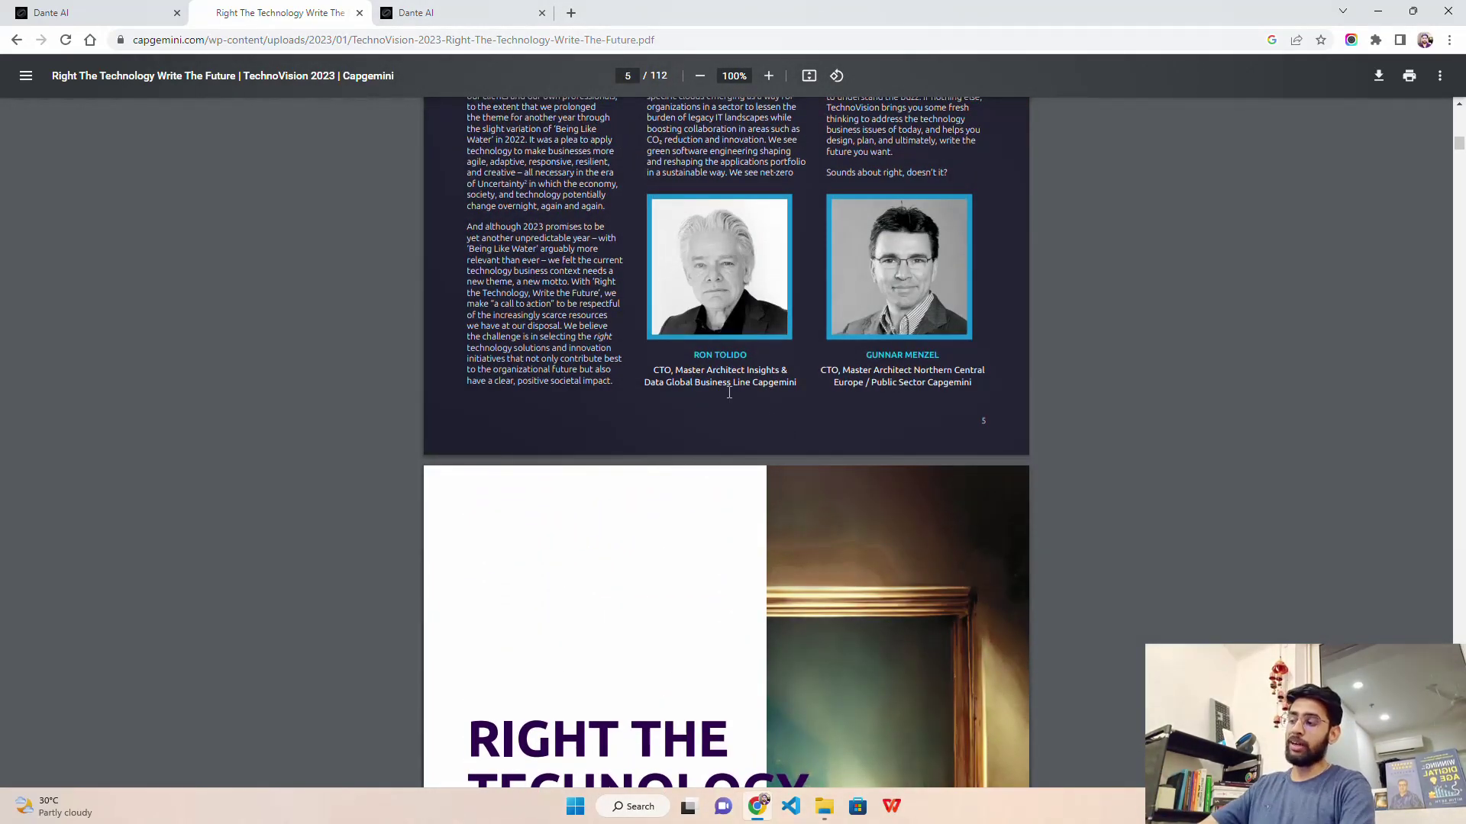
scroll(768, 432, down, 7)
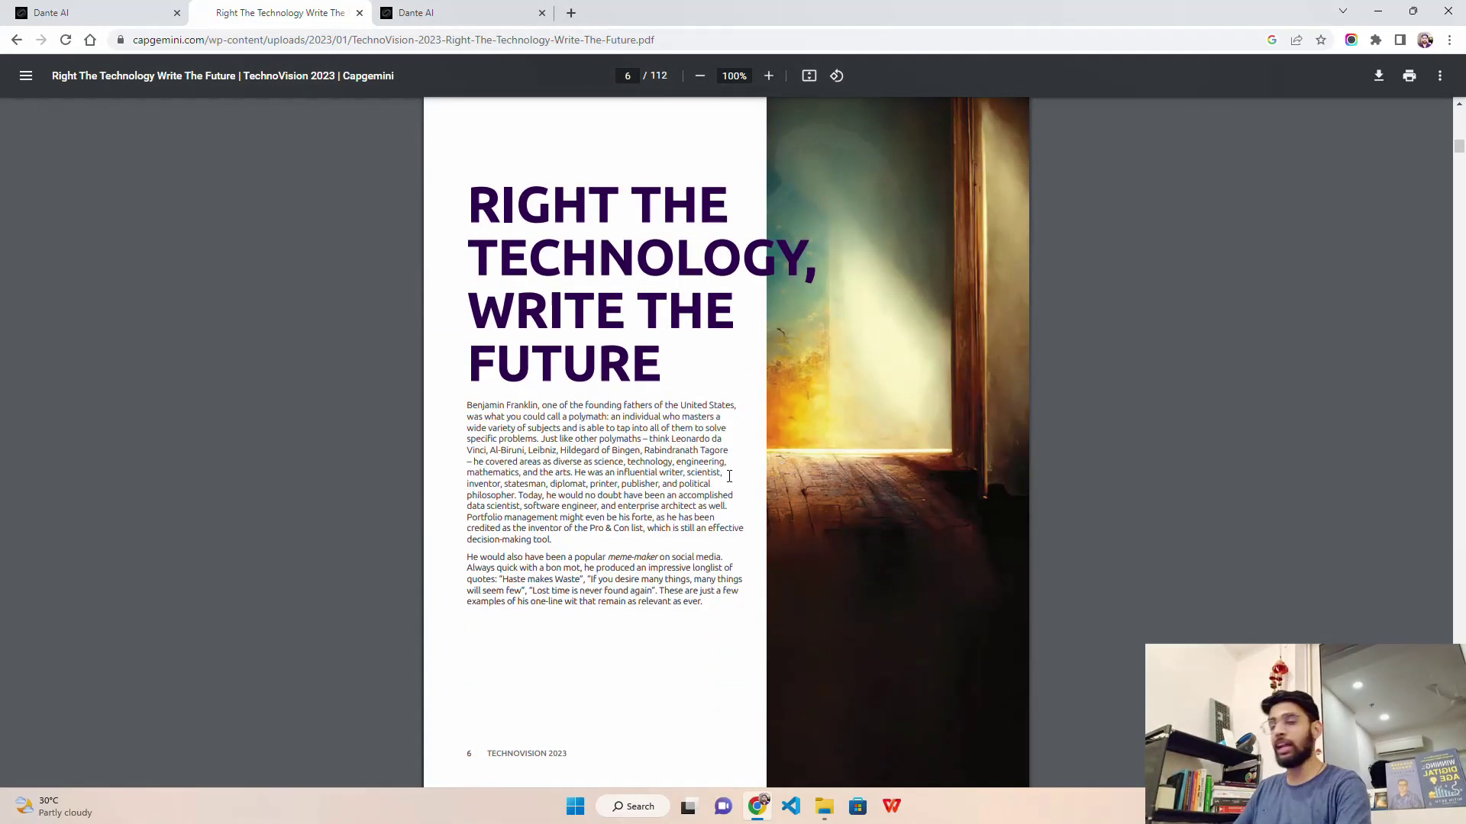
scroll(772, 480, down, 15)
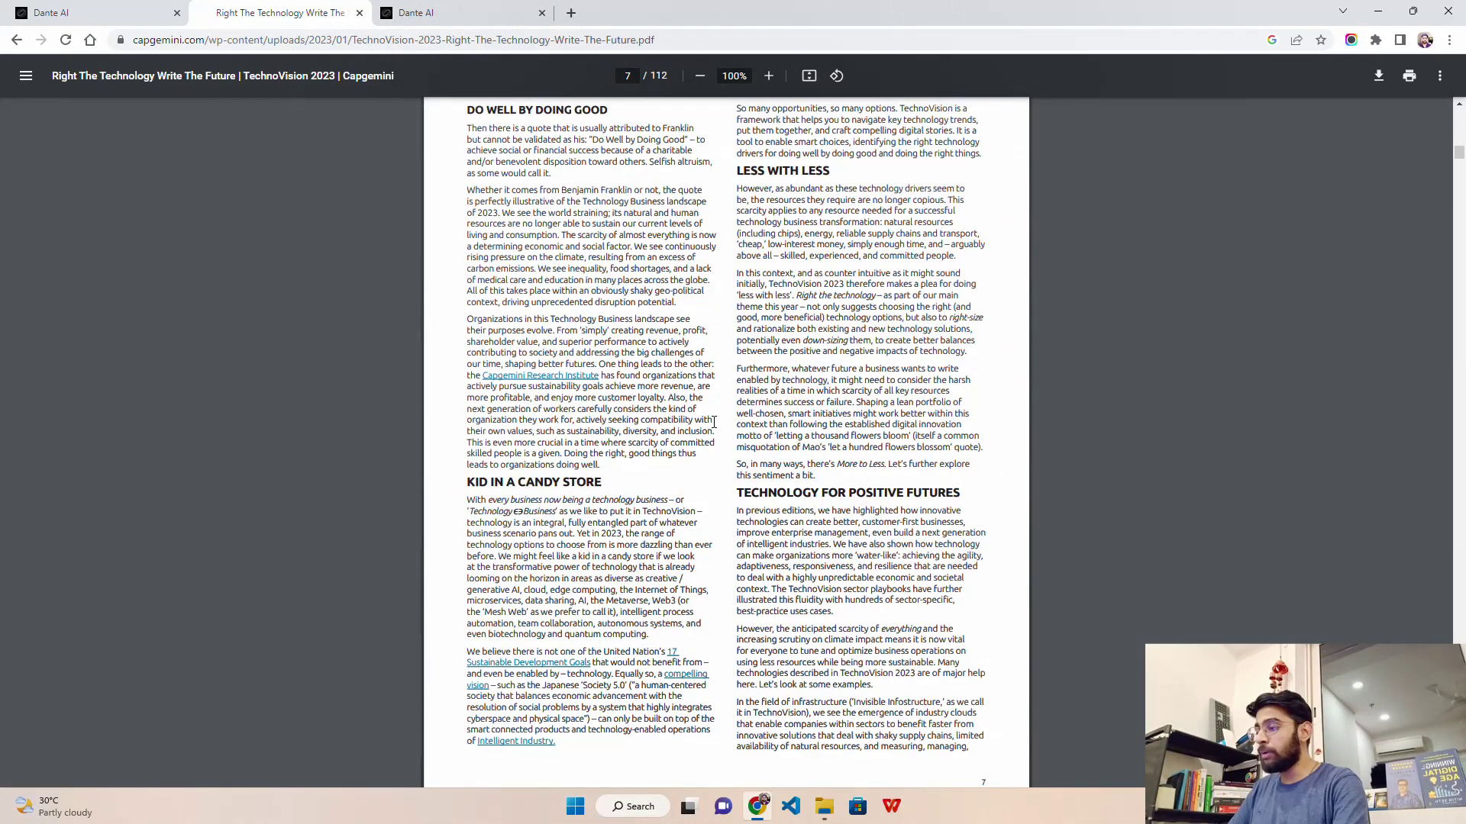
scroll(1028, 373, down, 10)
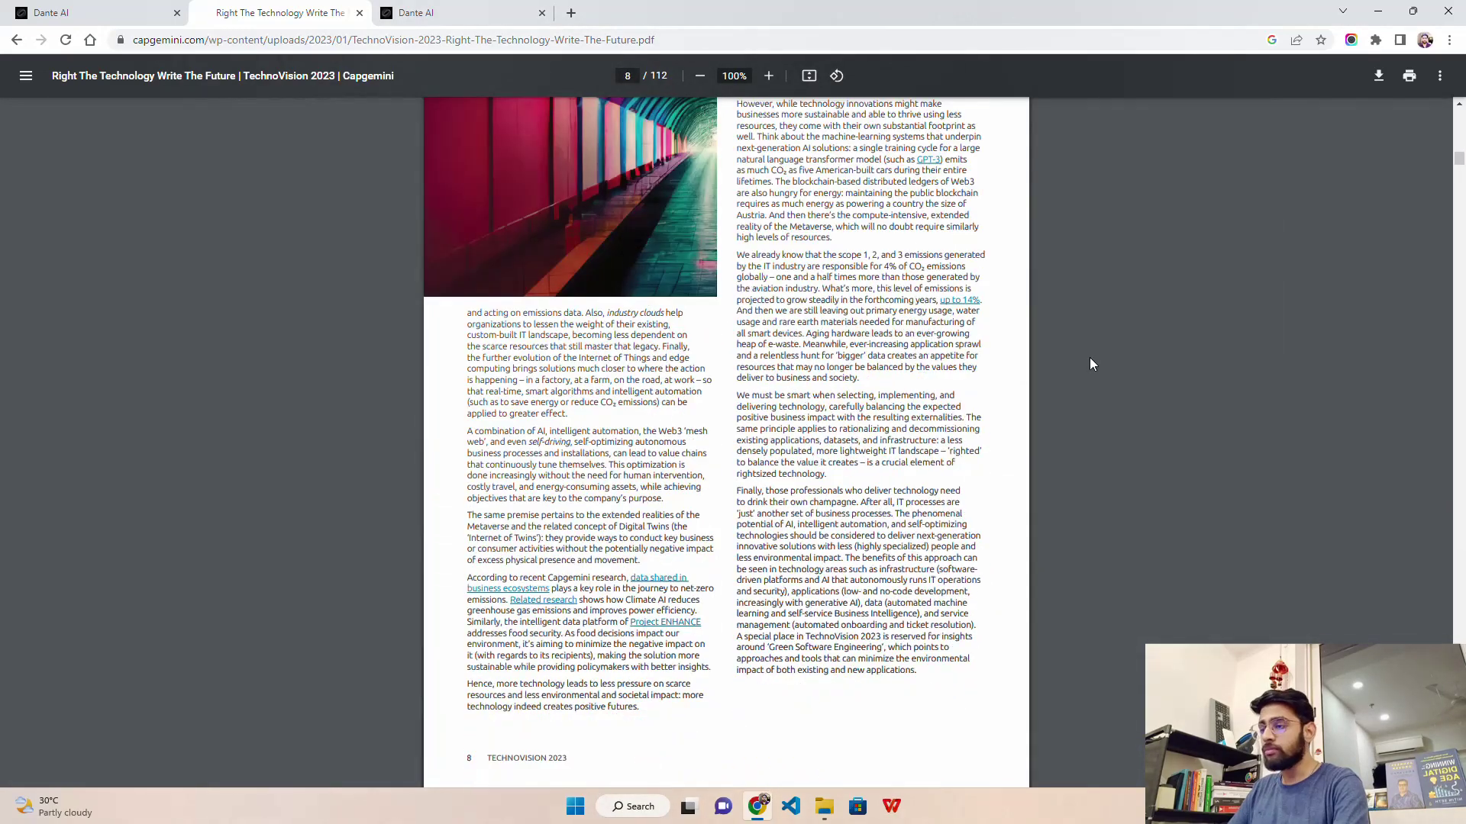
scroll(1088, 357, down, 4)
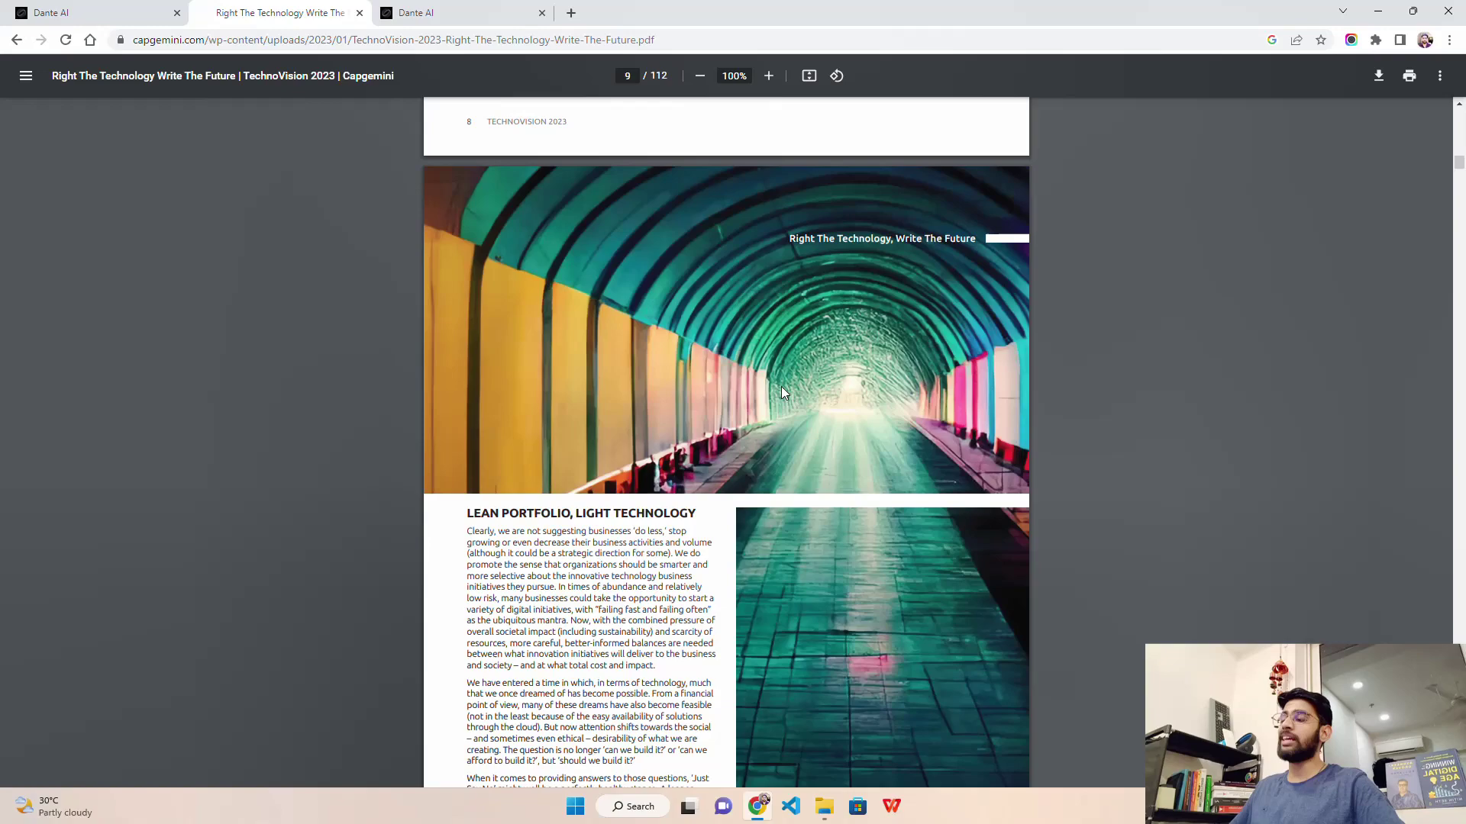
scroll(781, 386, down, 14)
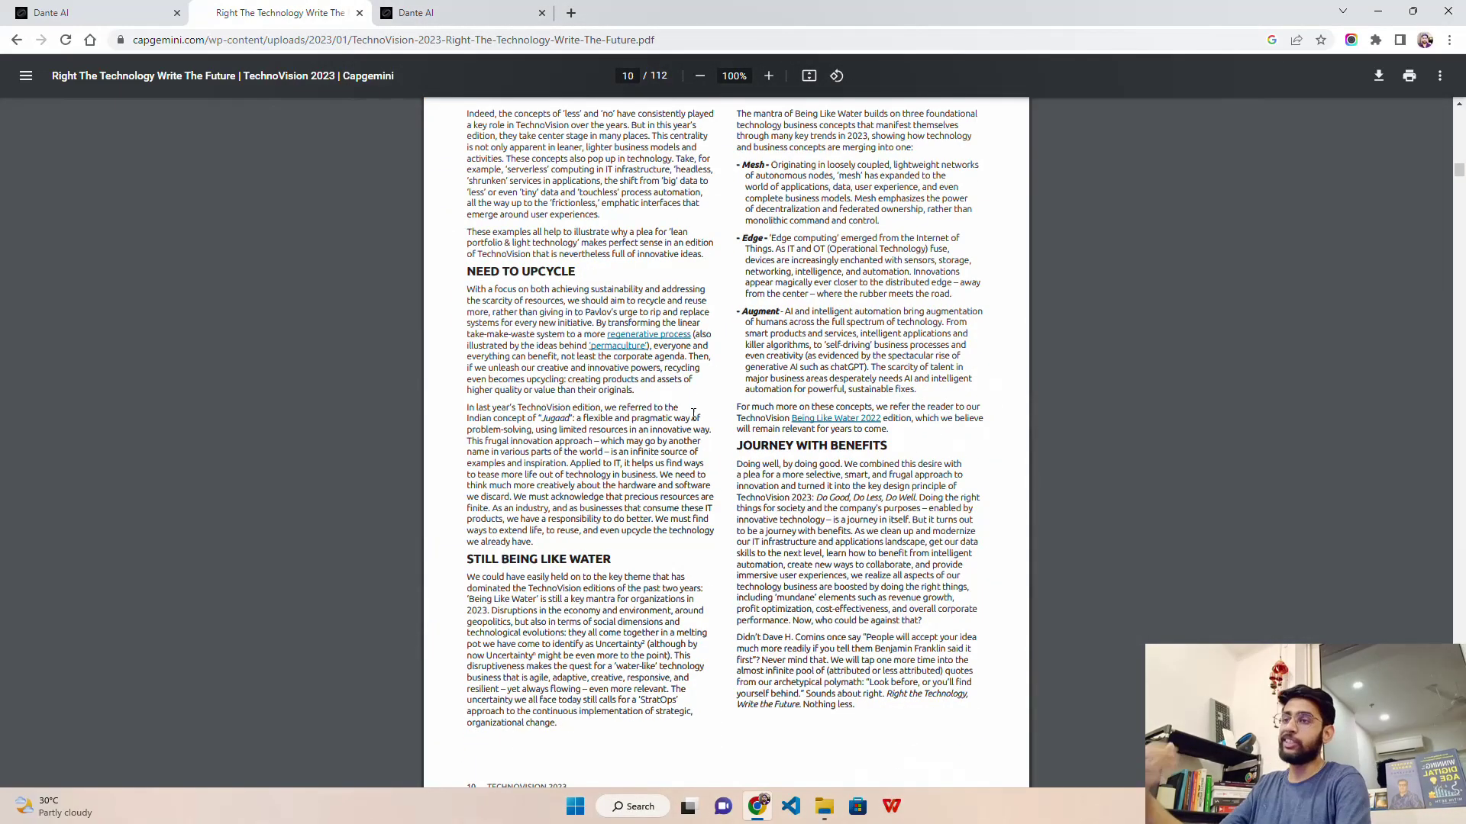
scroll(693, 413, down, 13)
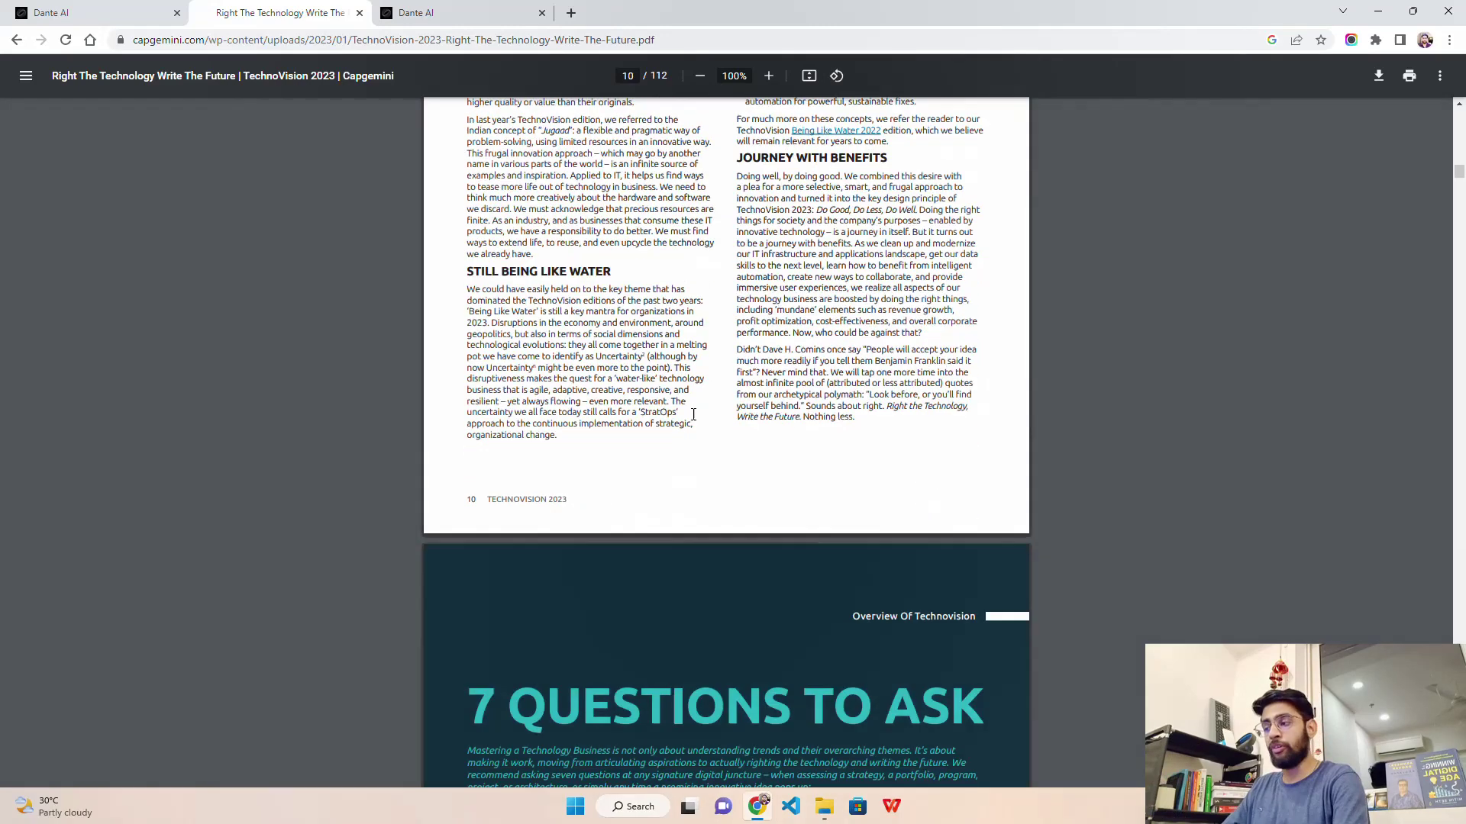
scroll(690, 420, up, 7)
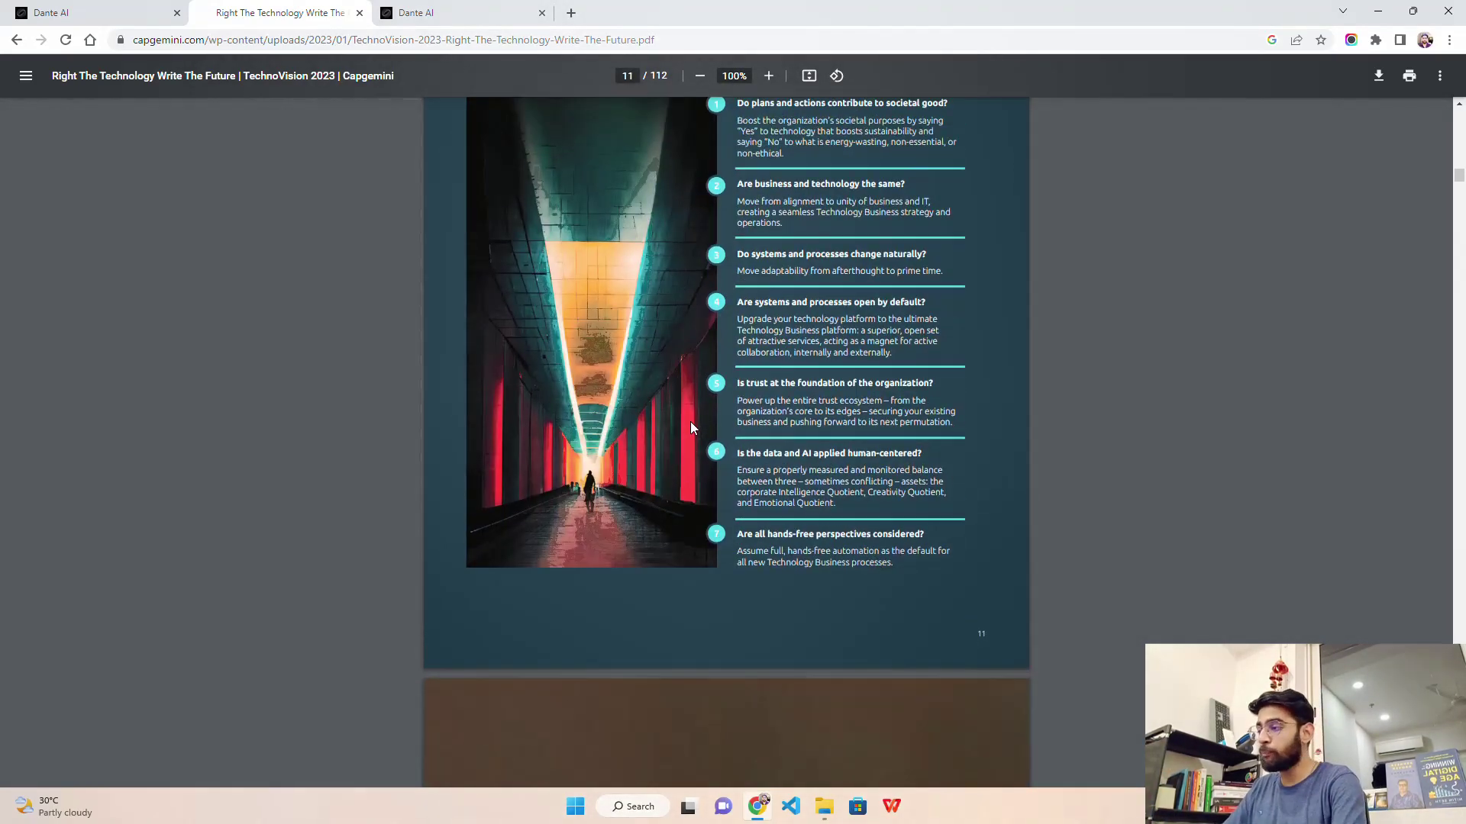
scroll(881, 313, down, 3)
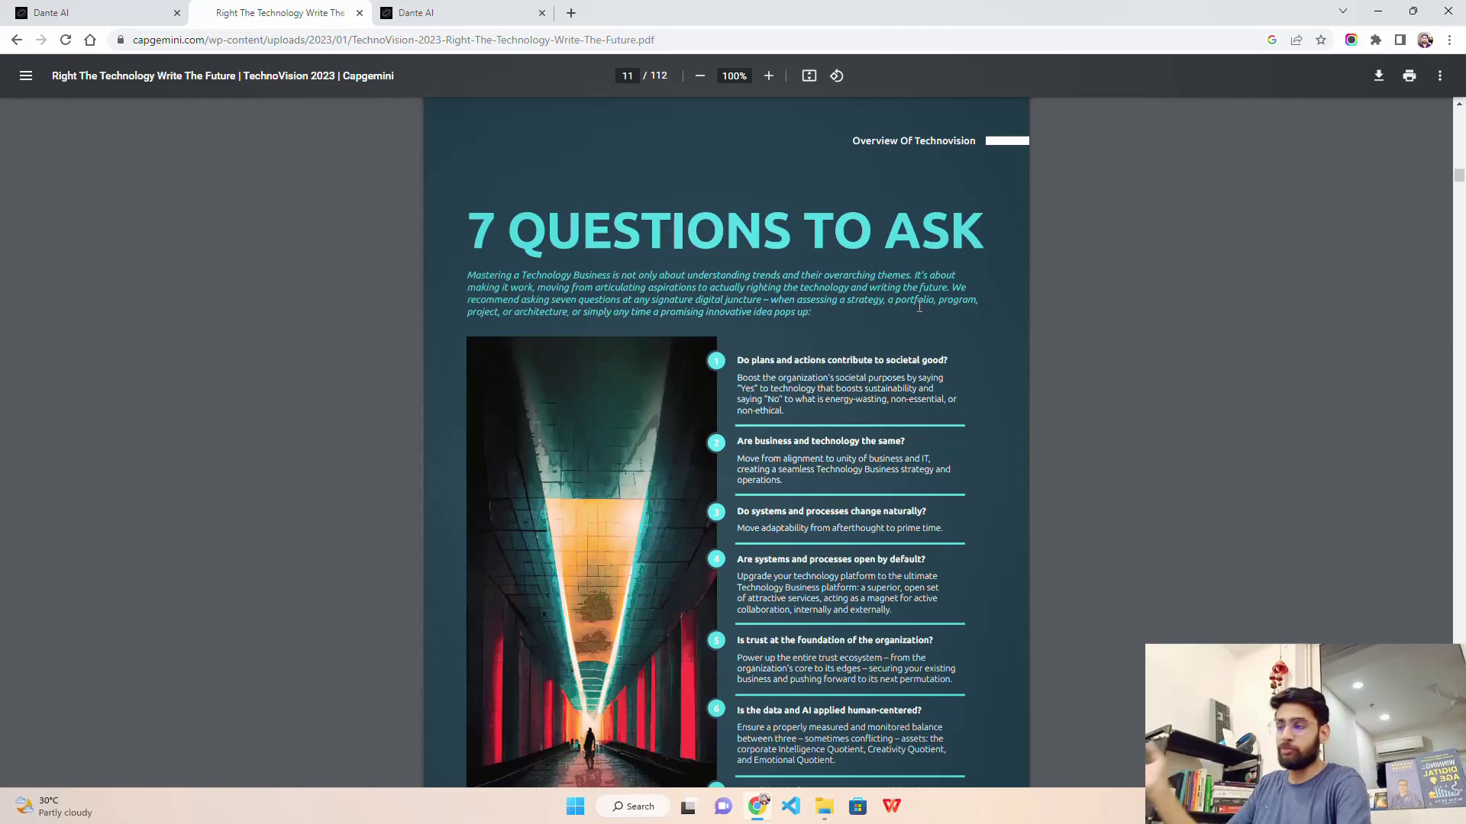
scroll(919, 306, down, 18)
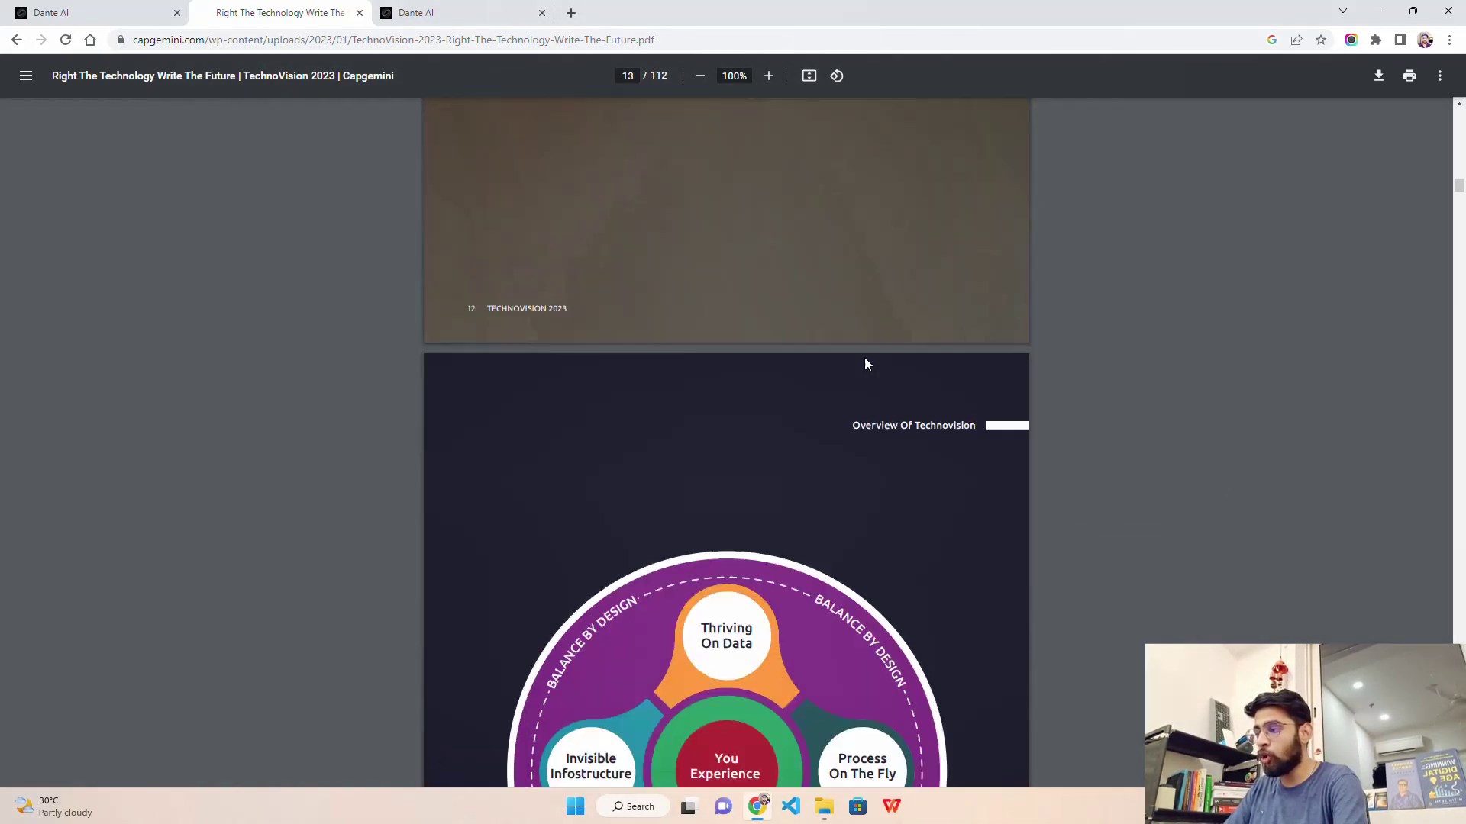
scroll(855, 374, down, 4)
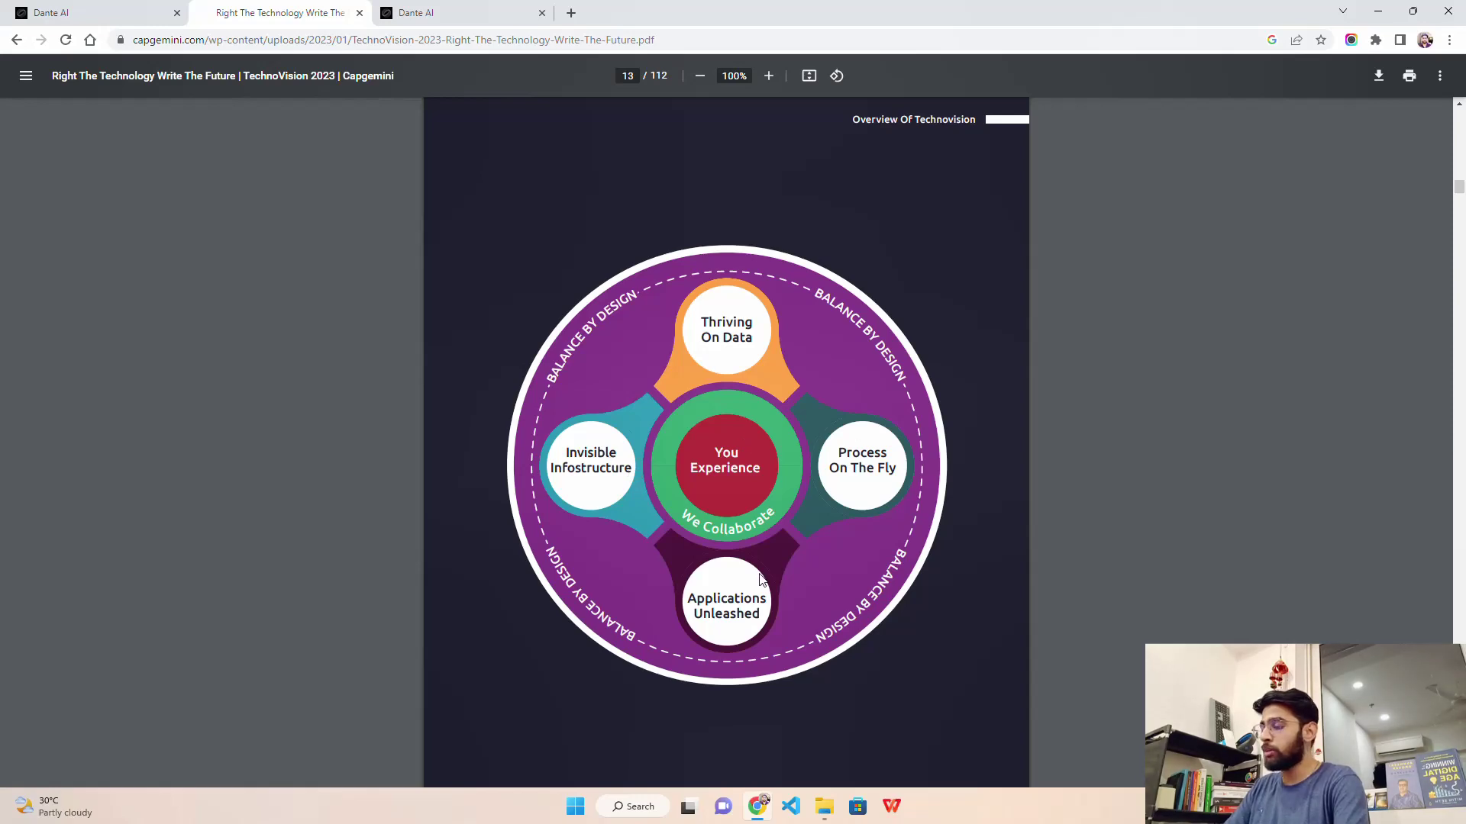
scroll(752, 580, down, 15)
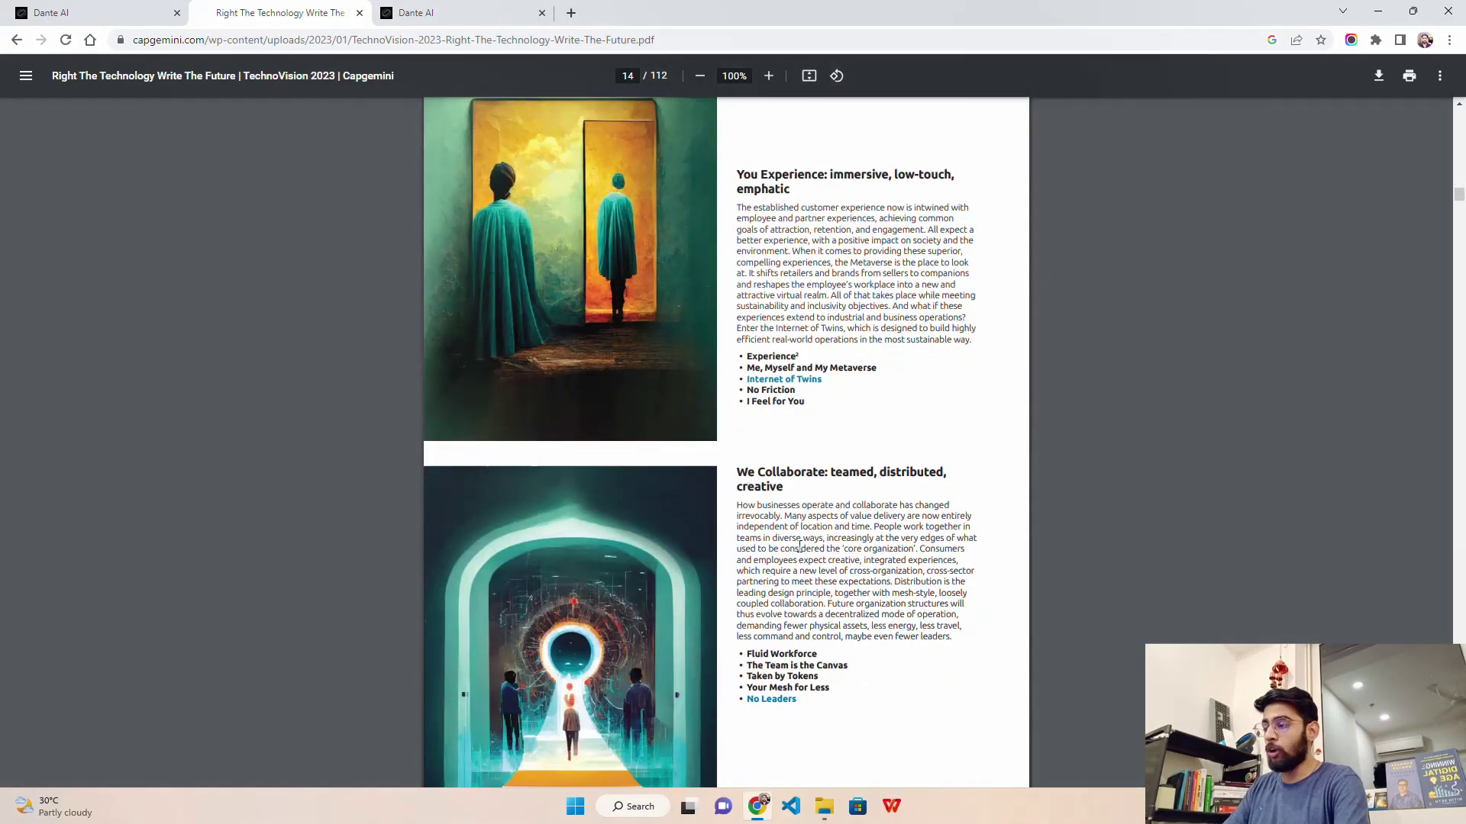
scroll(801, 550, down, 9)
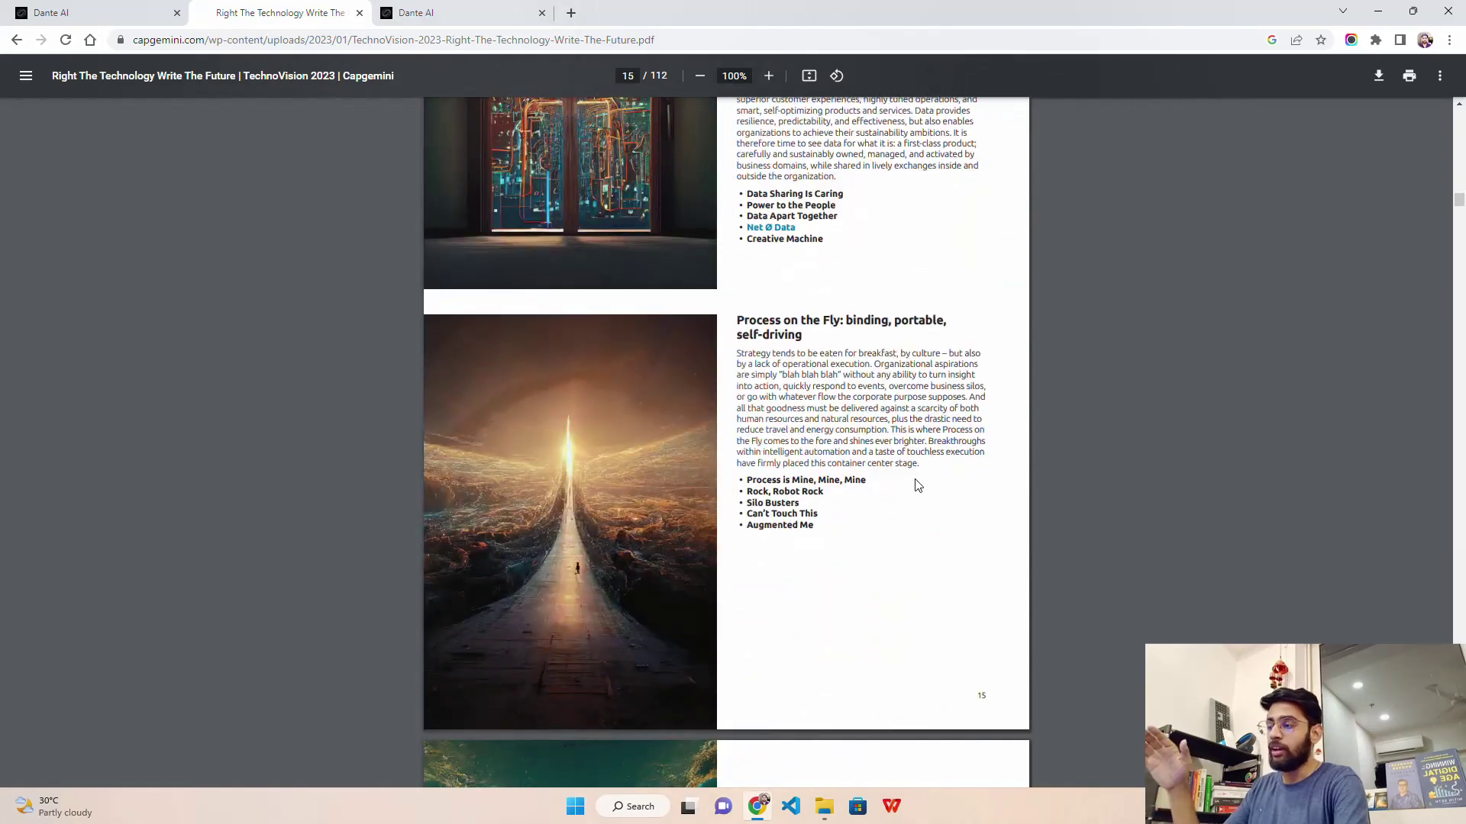
scroll(862, 480, up, 2)
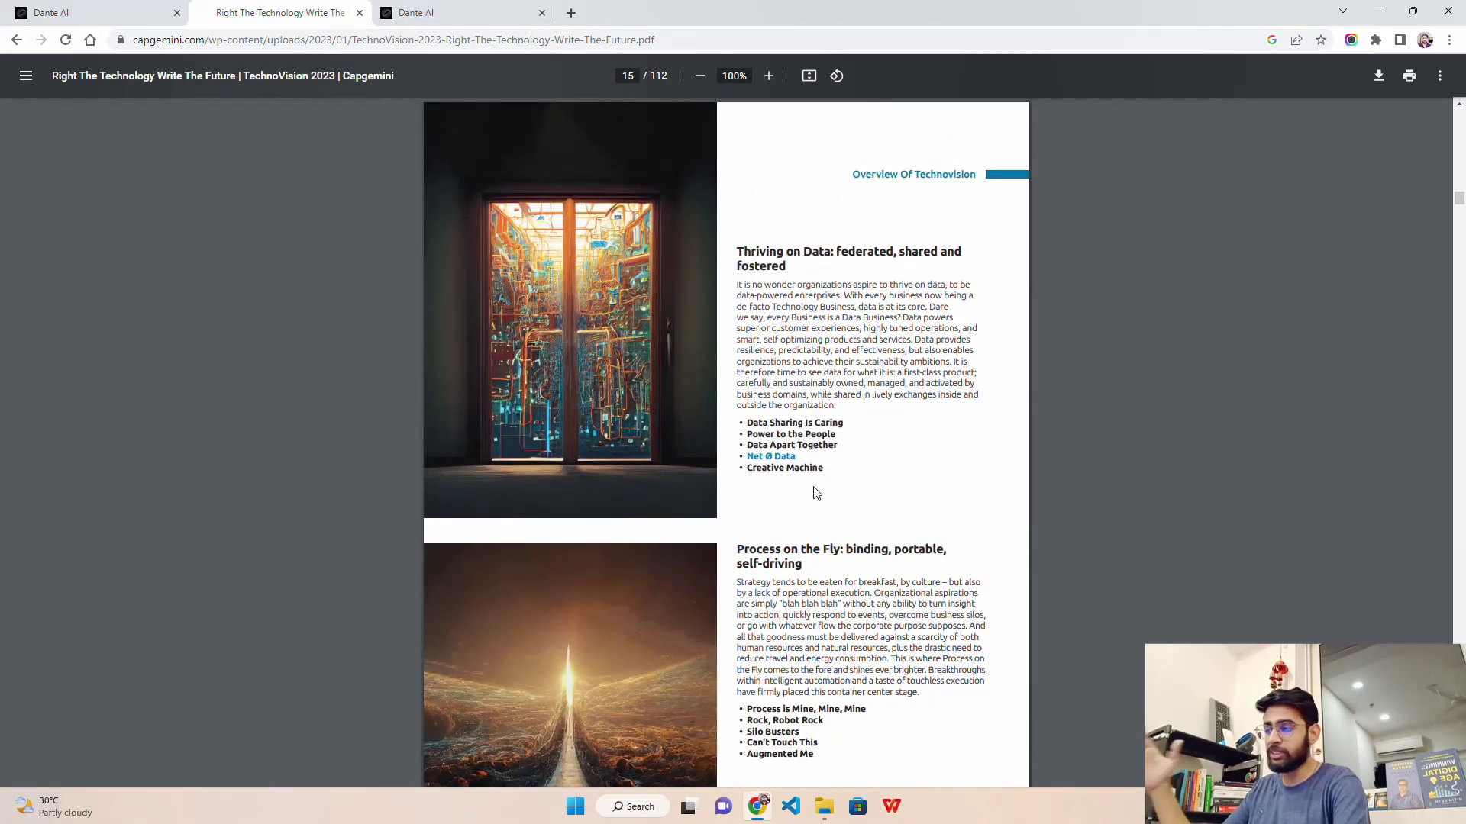
scroll(810, 496, down, 6)
scroll(823, 500, down, 10)
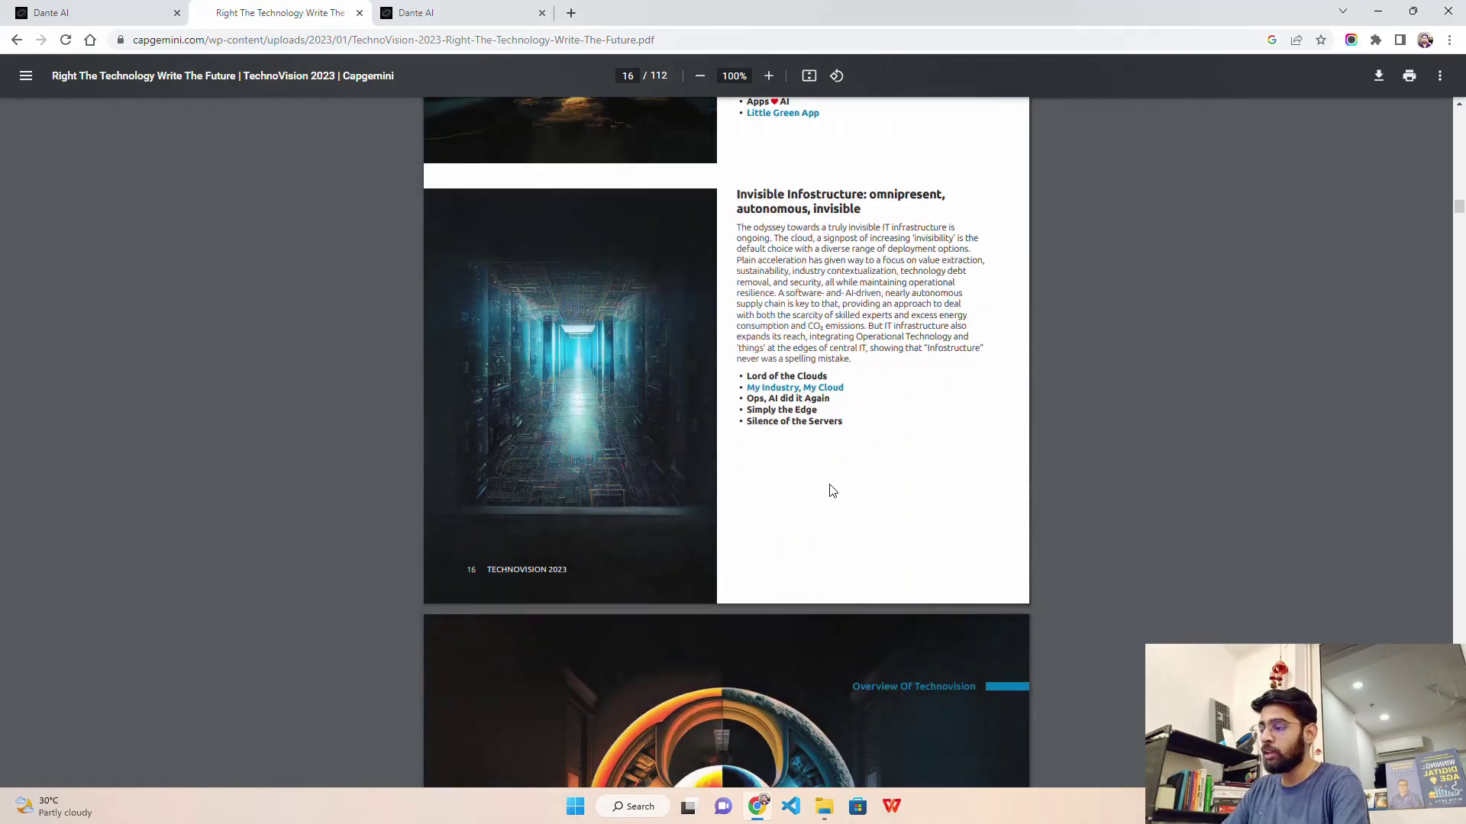
scroll(828, 491, down, 10)
scroll(843, 489, up, 2)
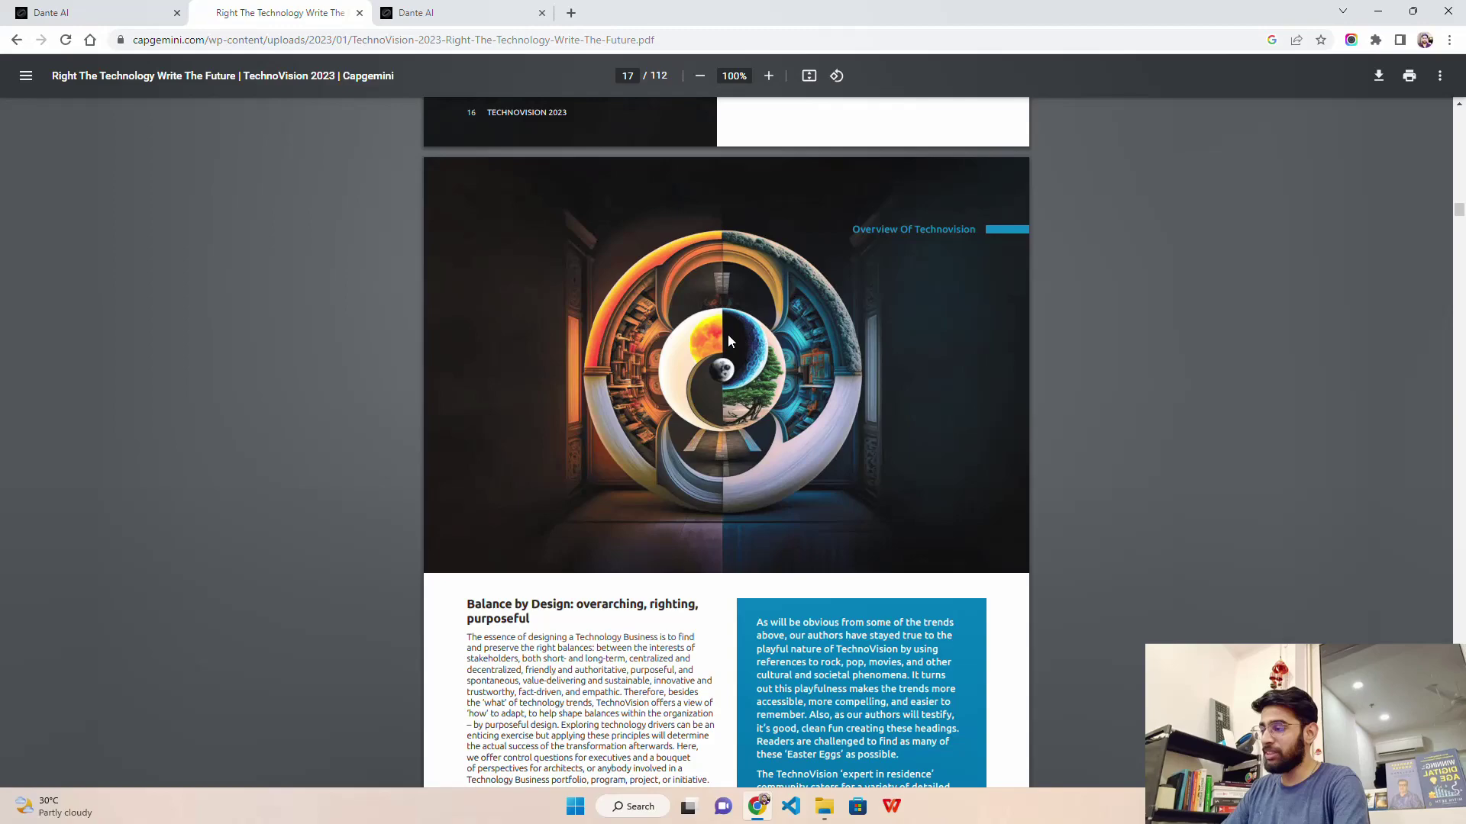
scroll(796, 353, down, 11)
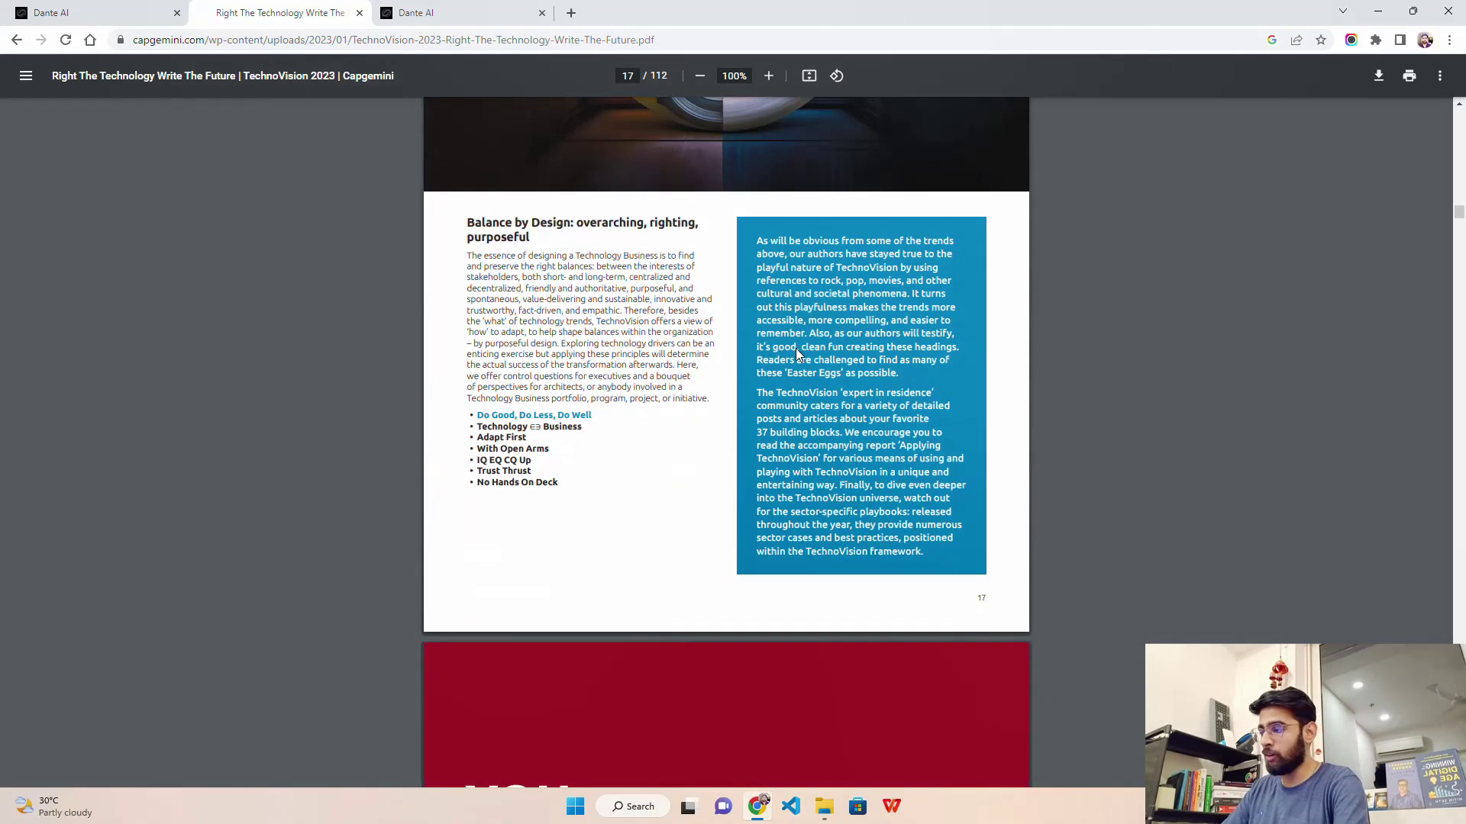
scroll(796, 348, down, 10)
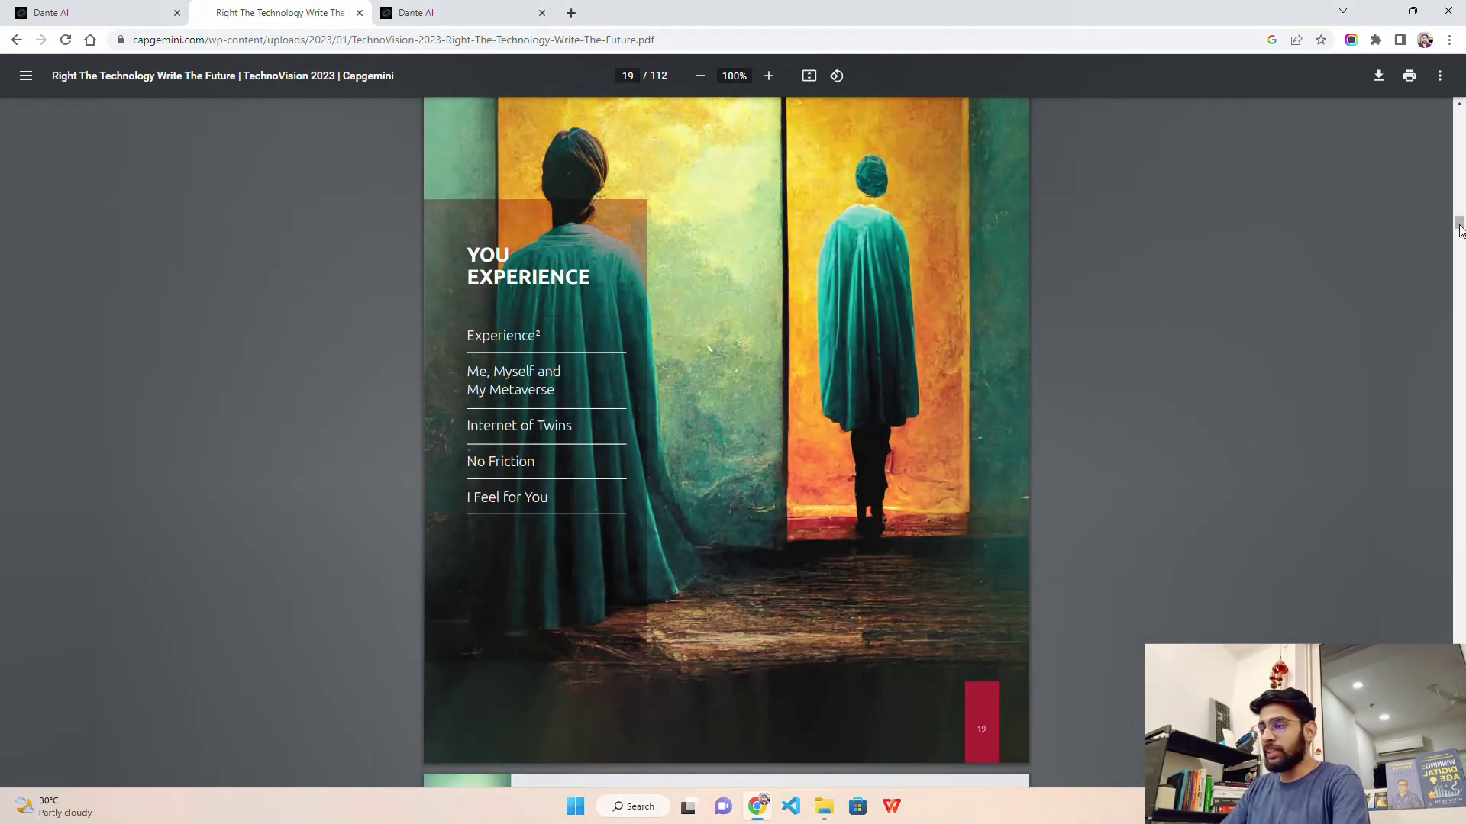
drag(1459, 229, 1461, 119)
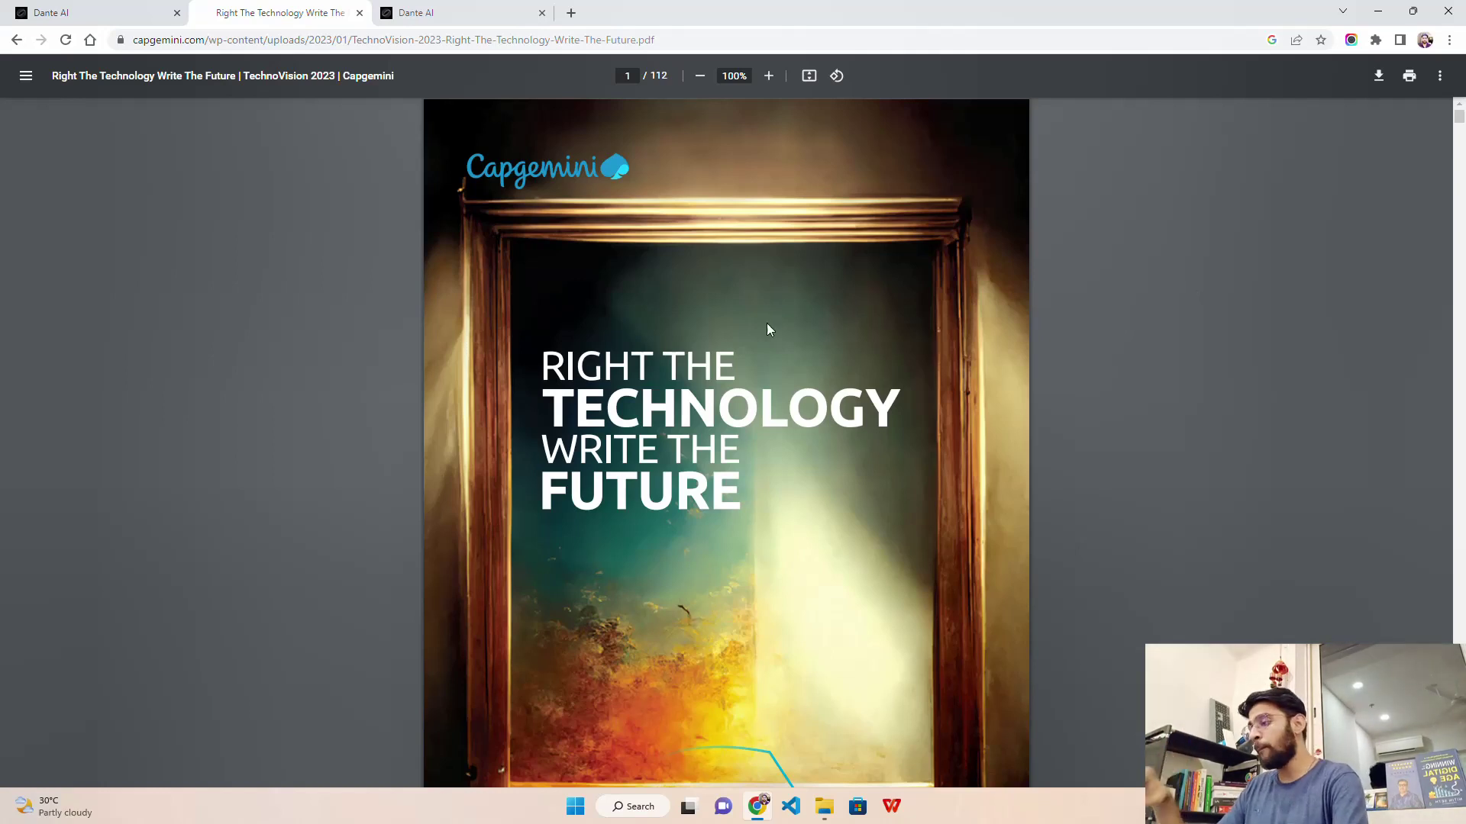
Name the knowledge base 'Technovision KM' and attach the TechnoVision 2023 PDF from Desktop.
click(80, 10)
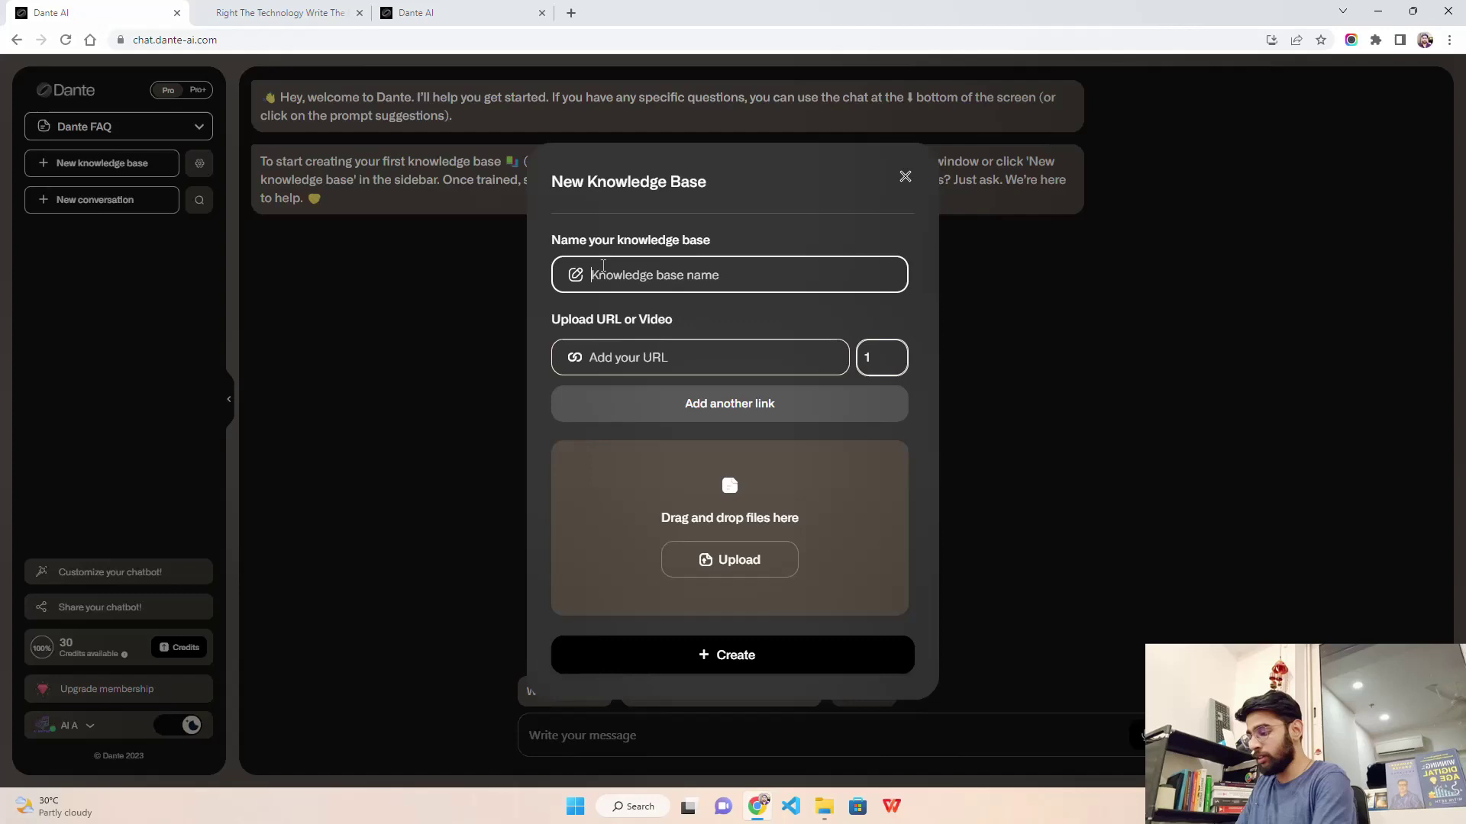
text(Technovision KM)
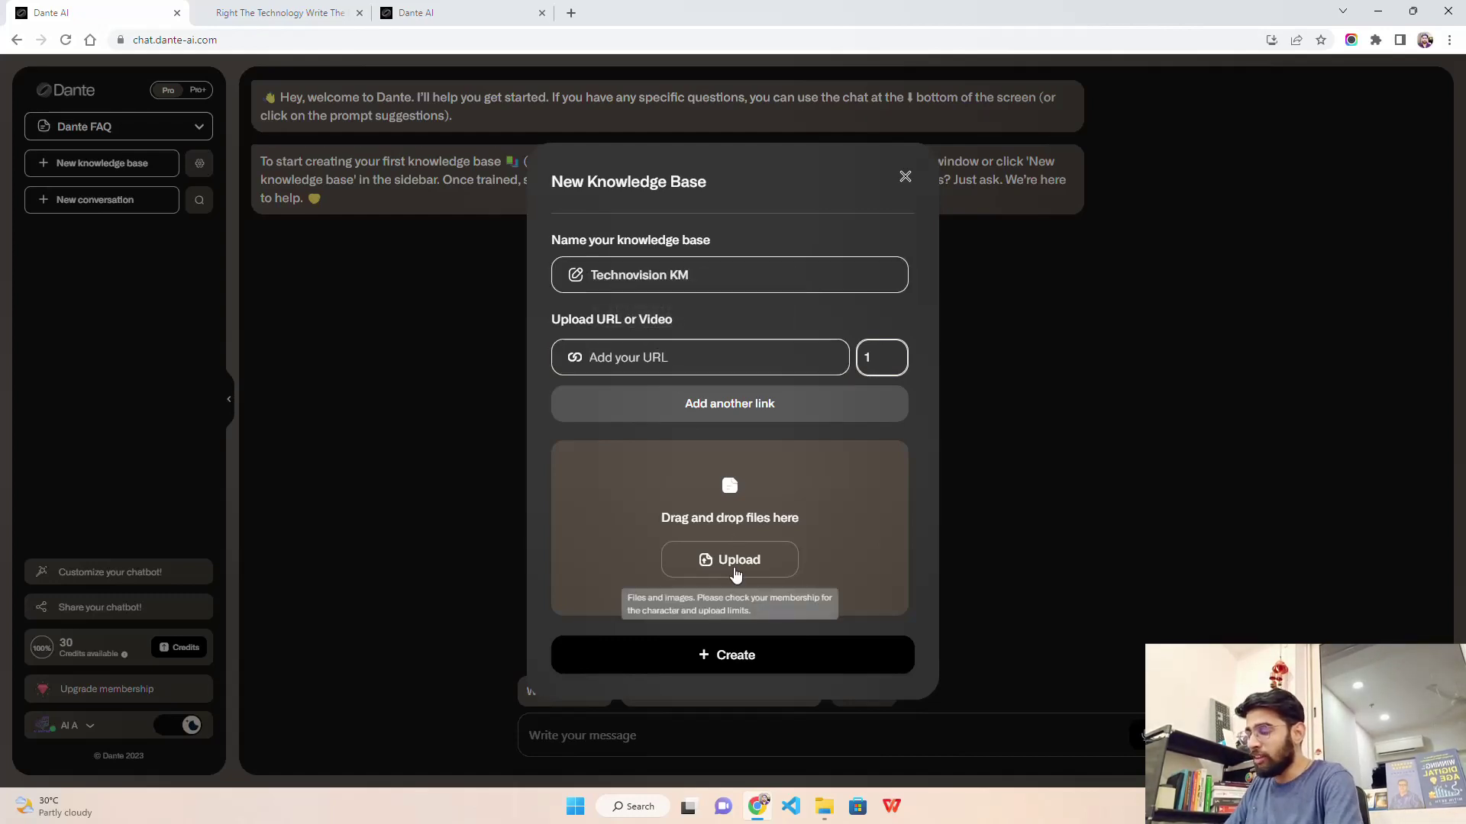
click(735, 569)
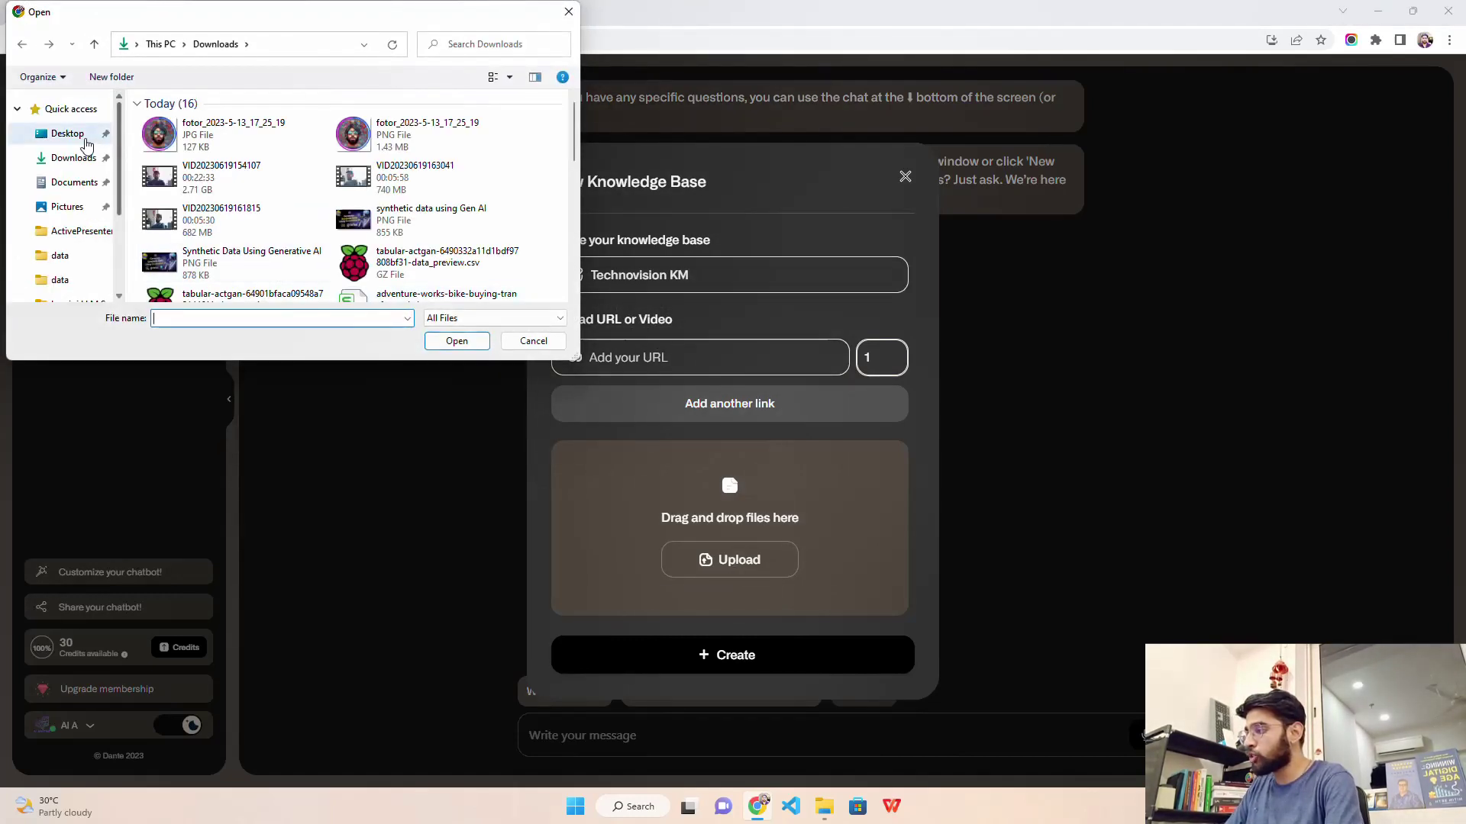
click(68, 133)
scroll(183, 180, down, 5)
scroll(504, 275, down, 3)
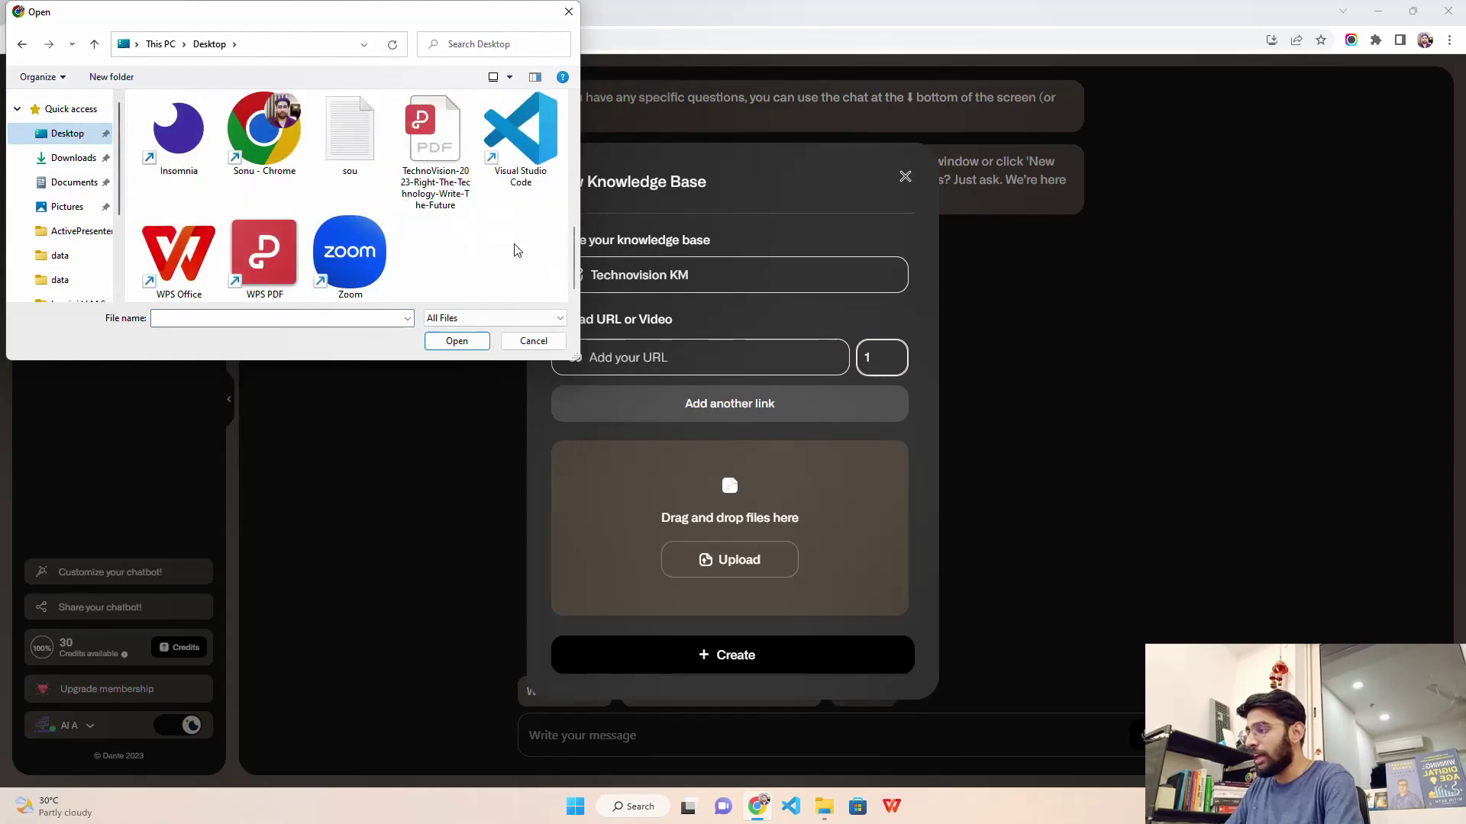
click(436, 183)
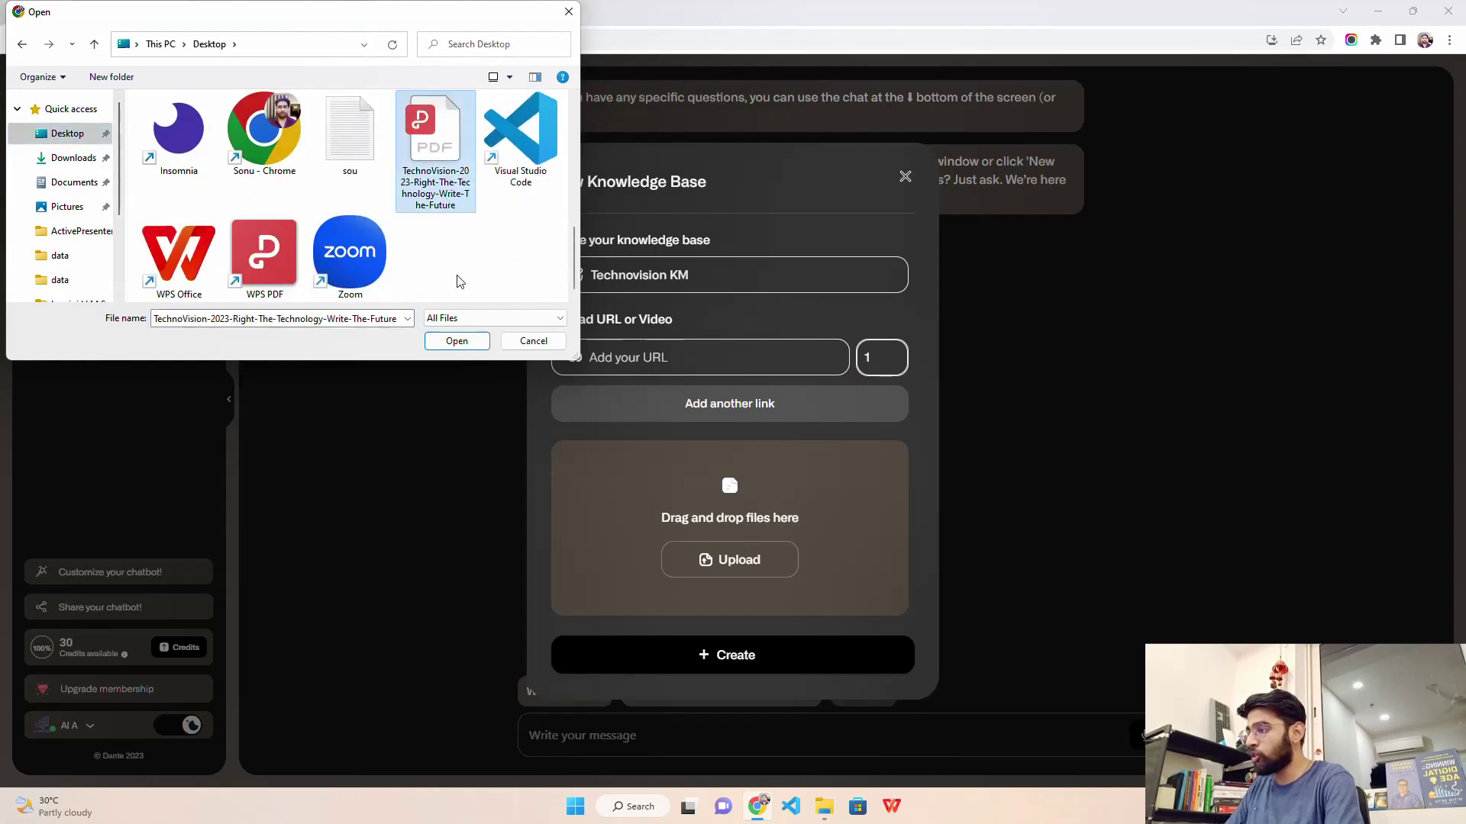
click(457, 340)
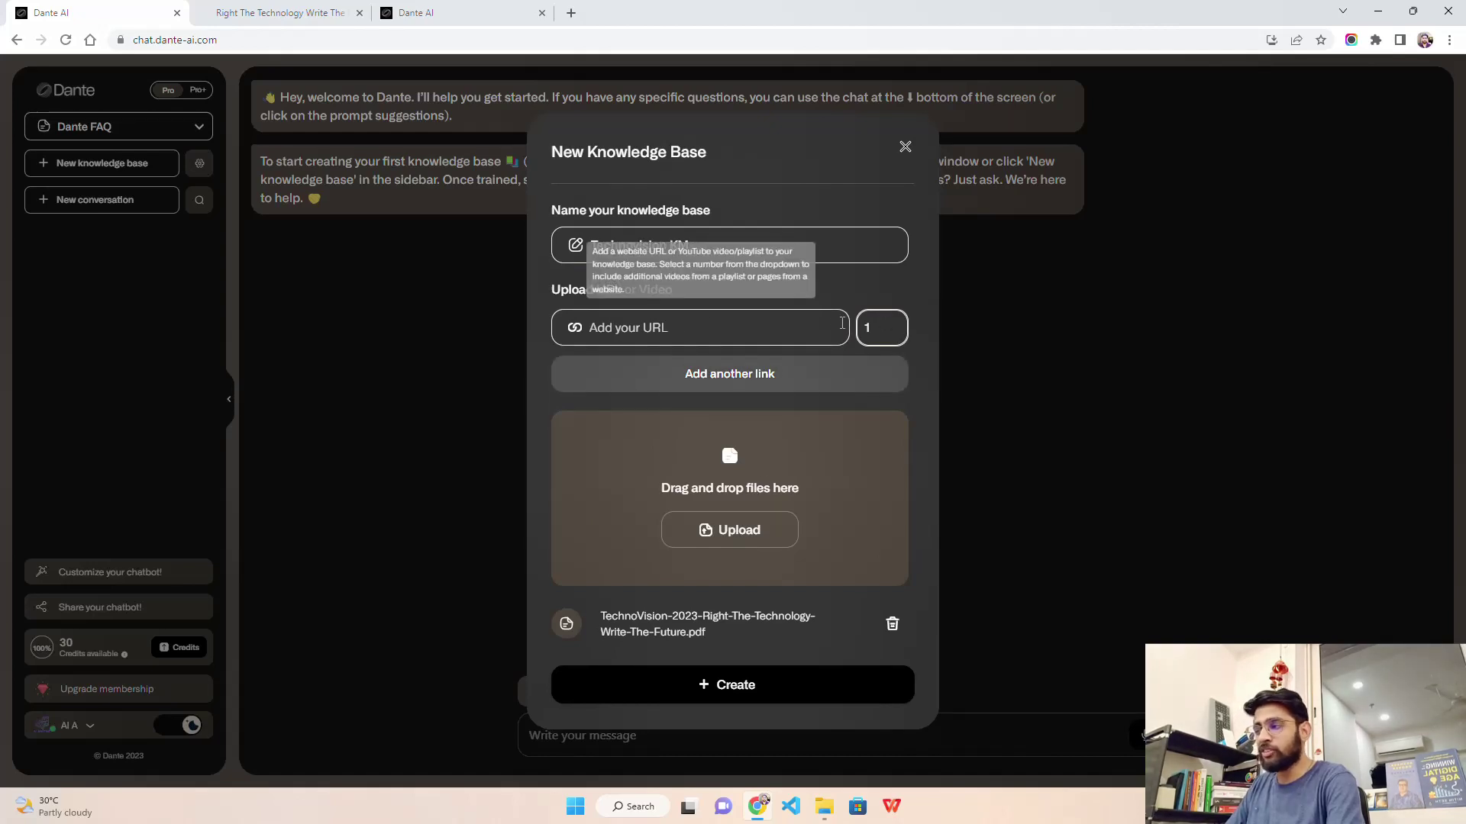
Create the Technovision KM knowledge base and let it train on the PDF.
click(736, 685)
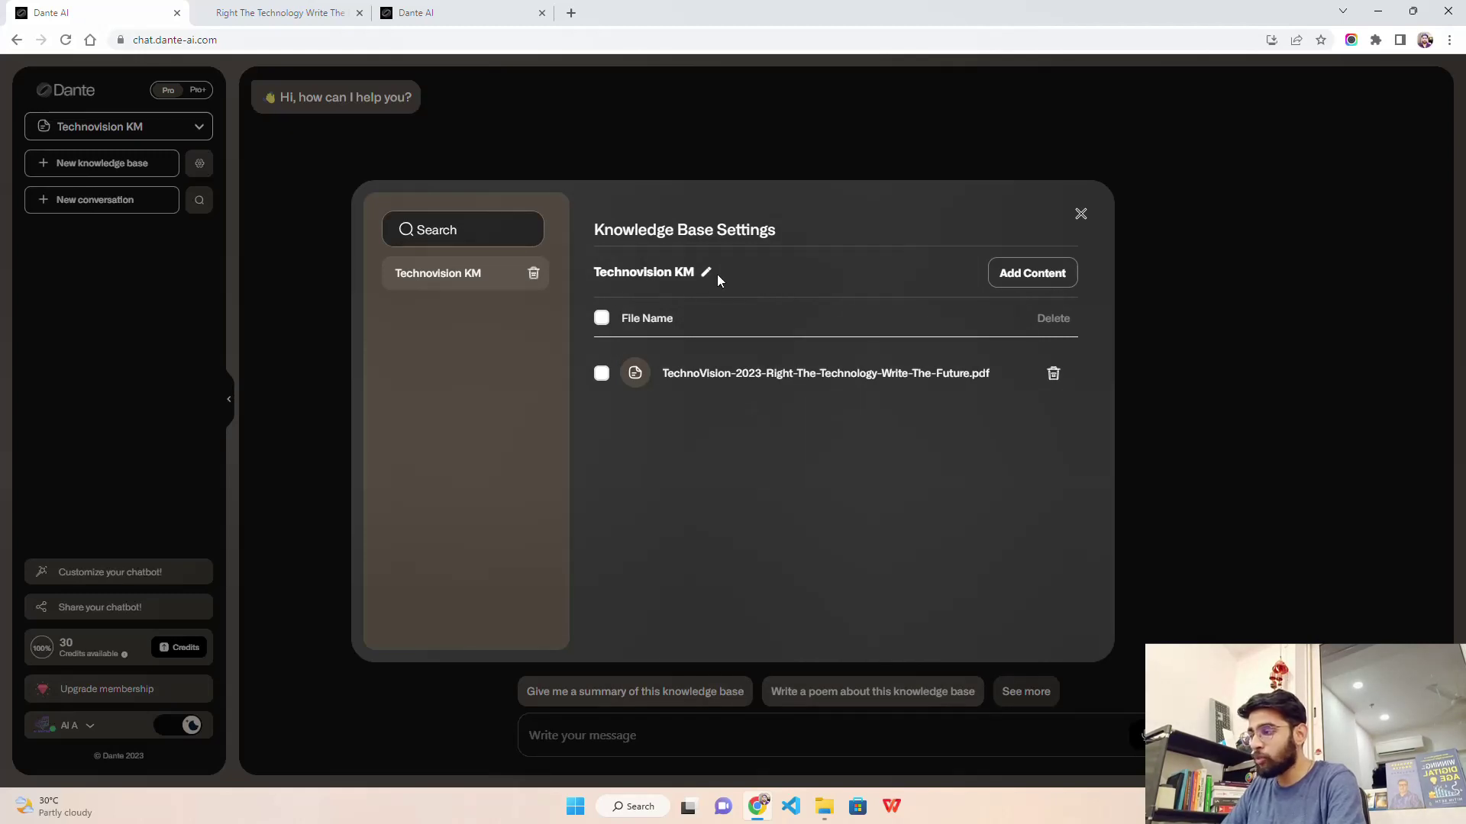
Close settings, keep Technovision KM selected, and ask for a knowledge base summary.
click(1080, 215)
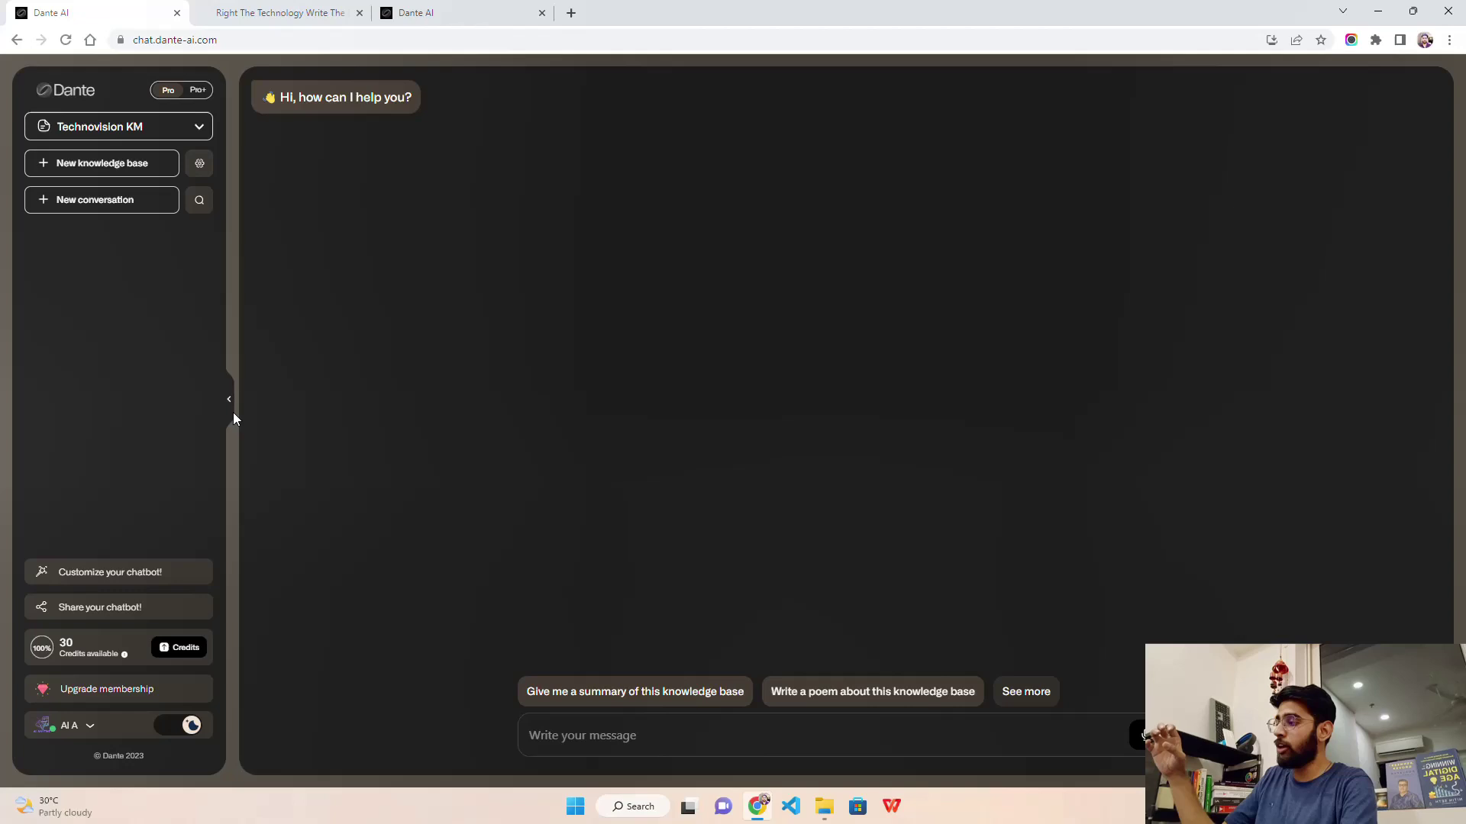
click(197, 135)
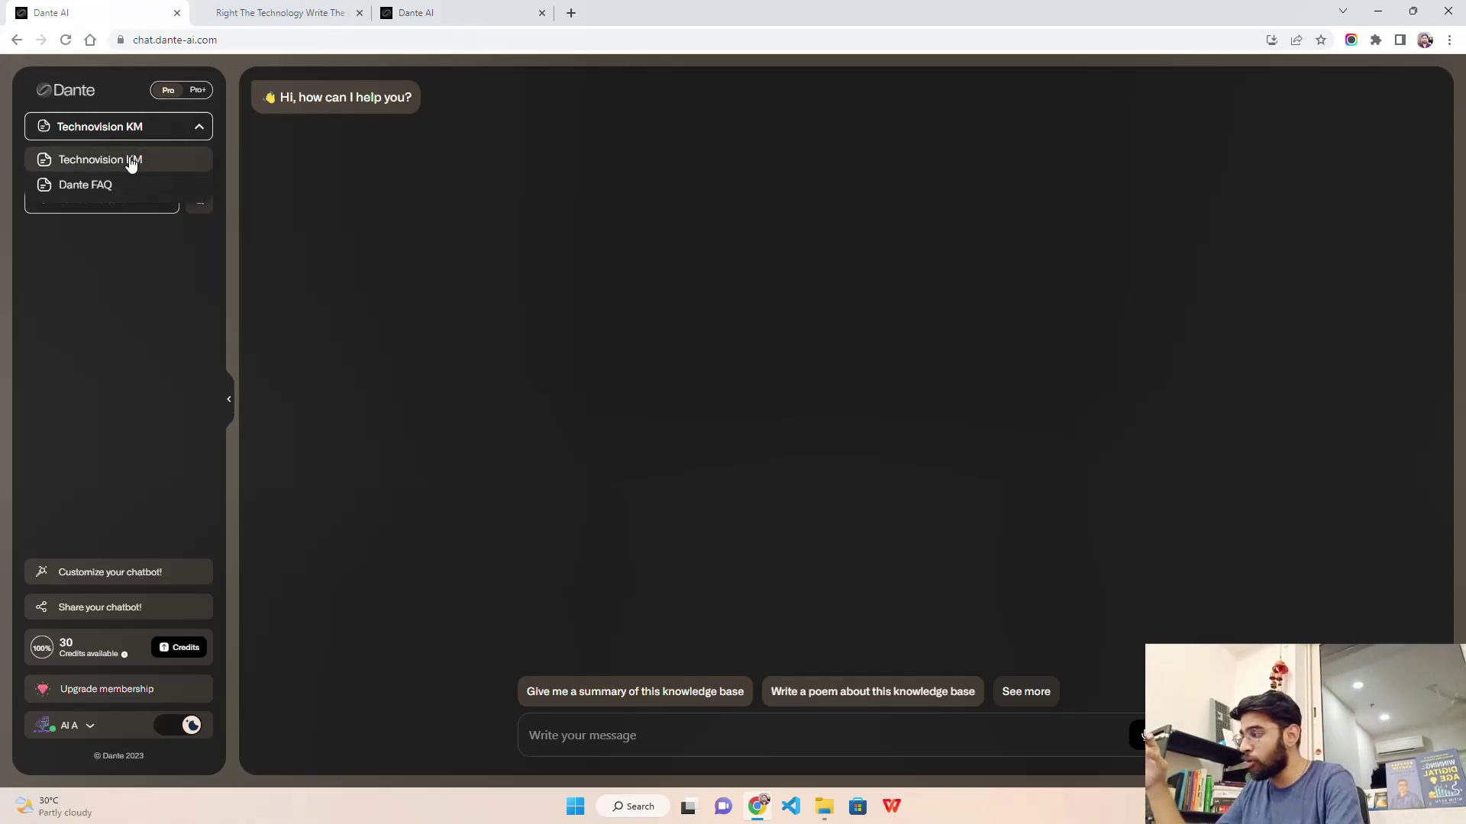
click(276, 210)
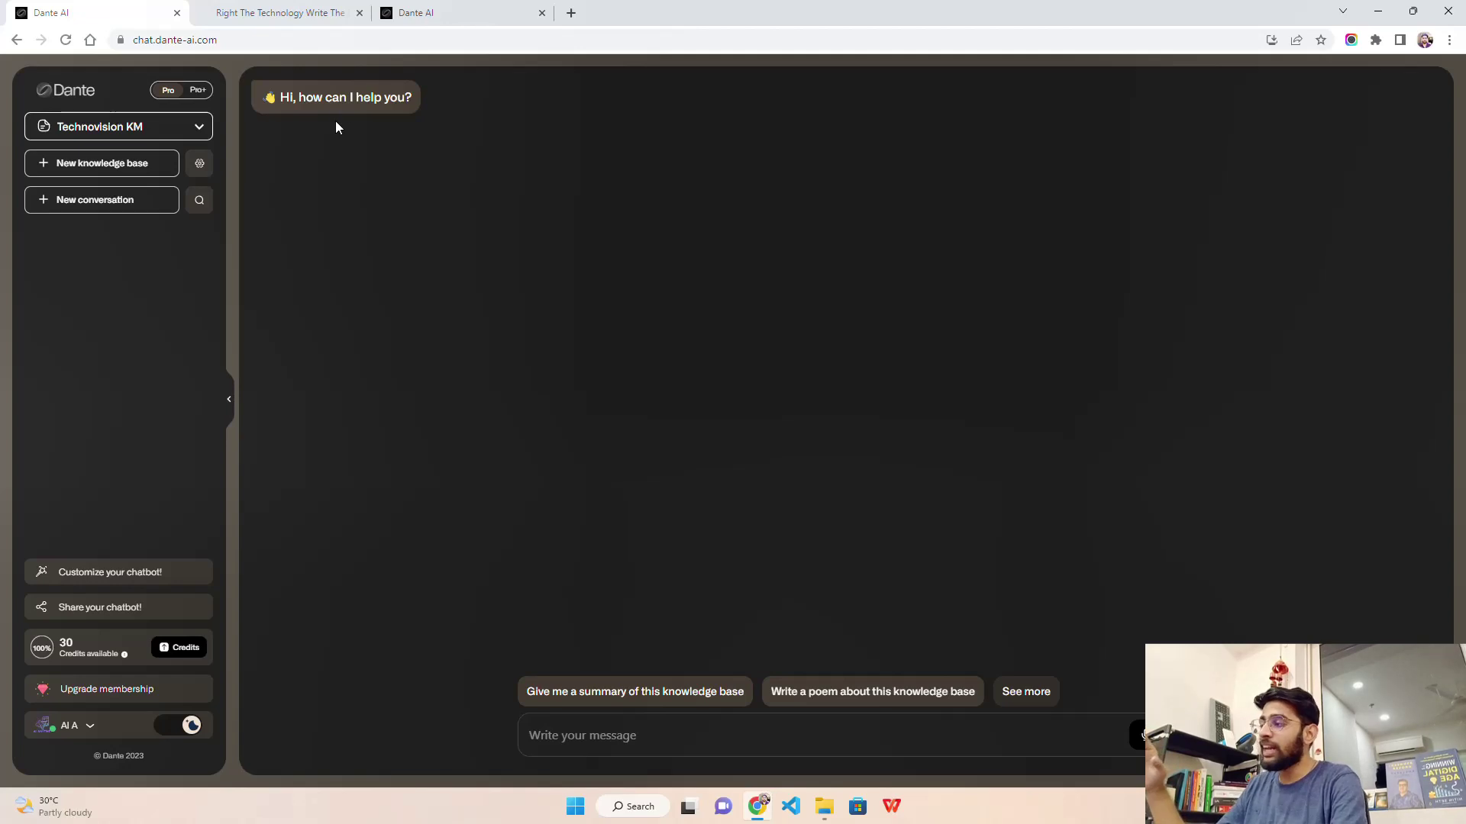
click(601, 693)
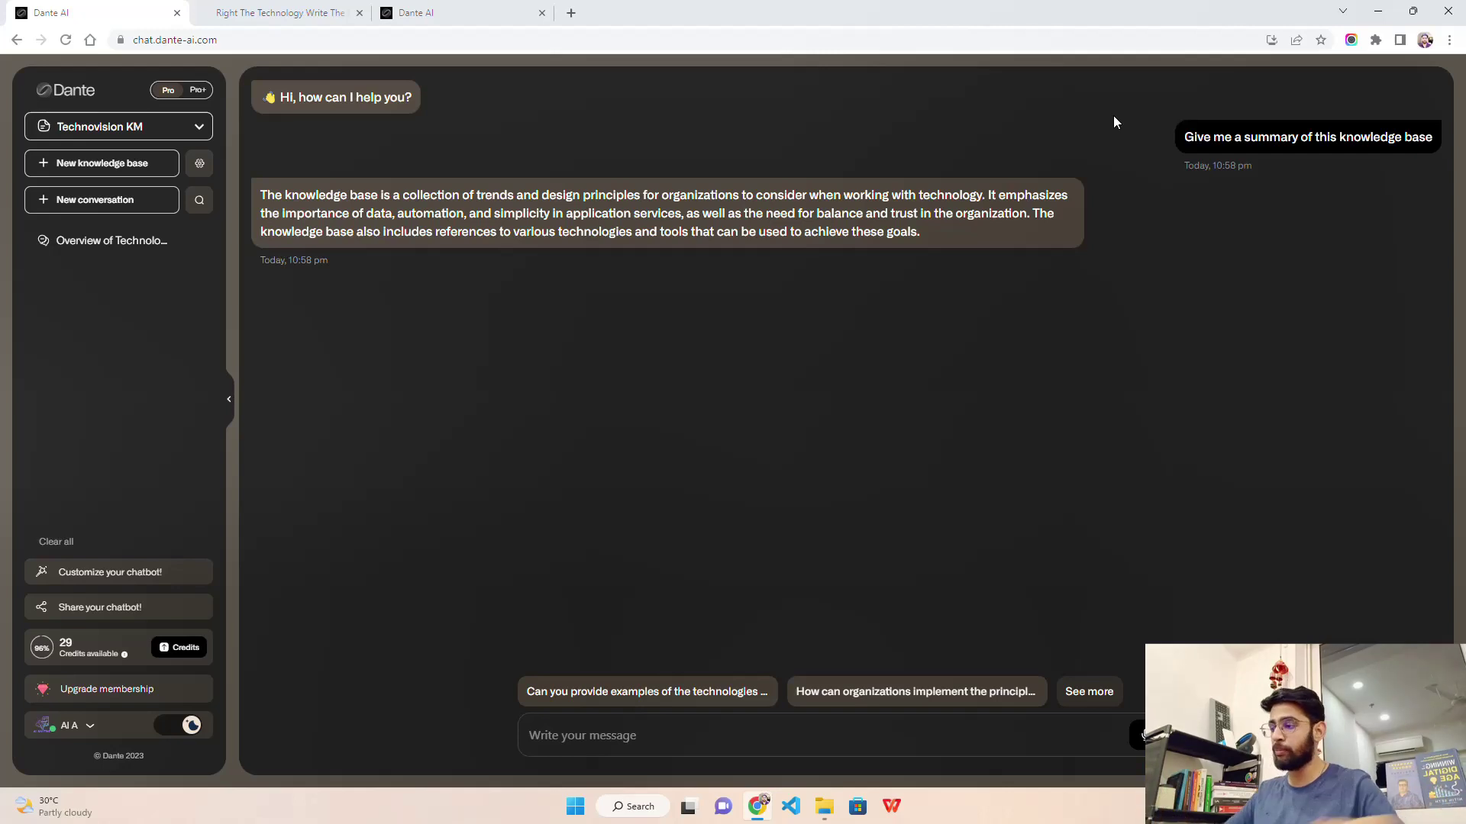
Ask how organizations can implement the principles, and have the answer read aloud.
click(875, 701)
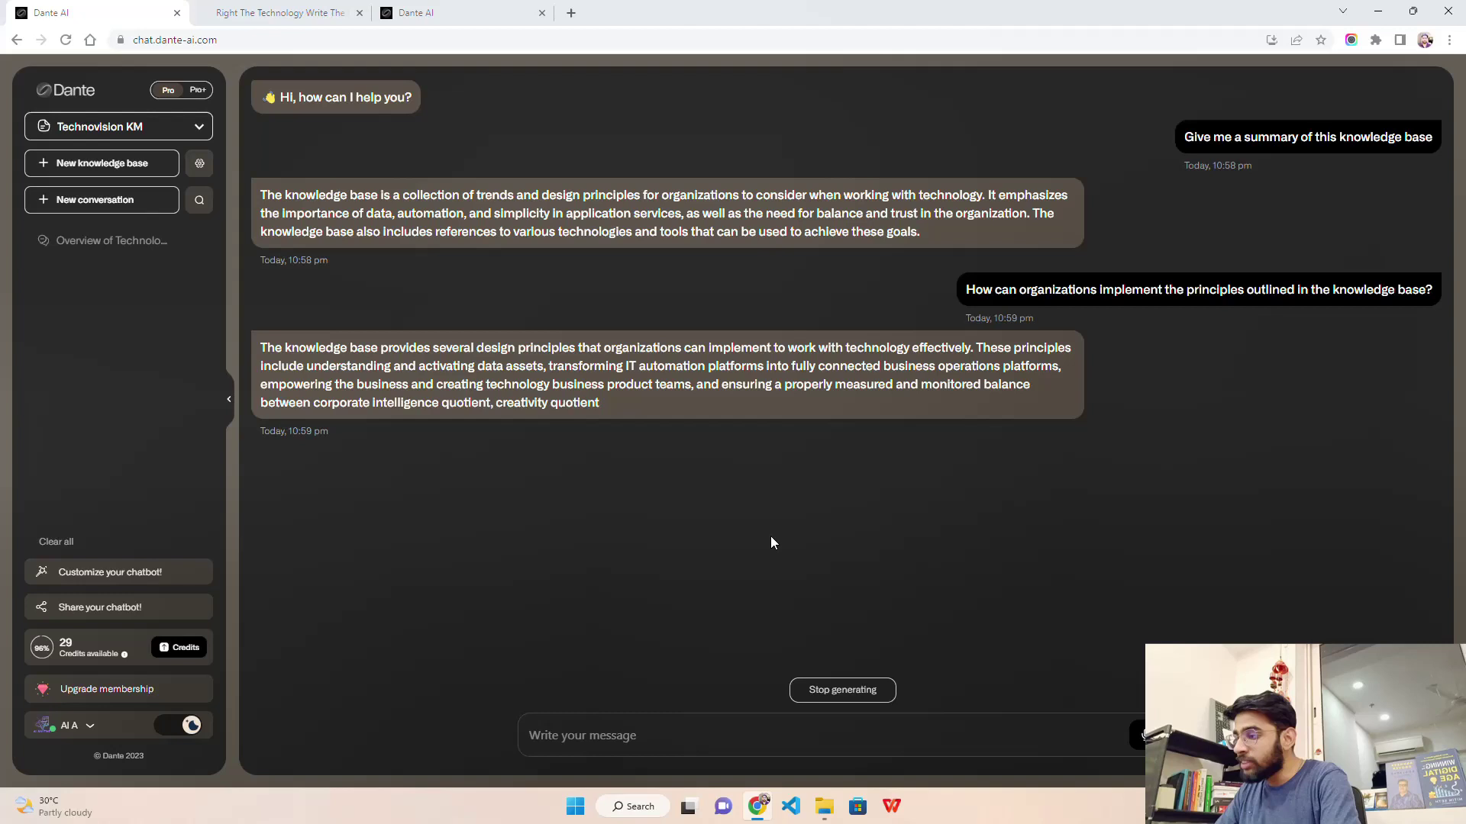
mouse_move(968, 353)
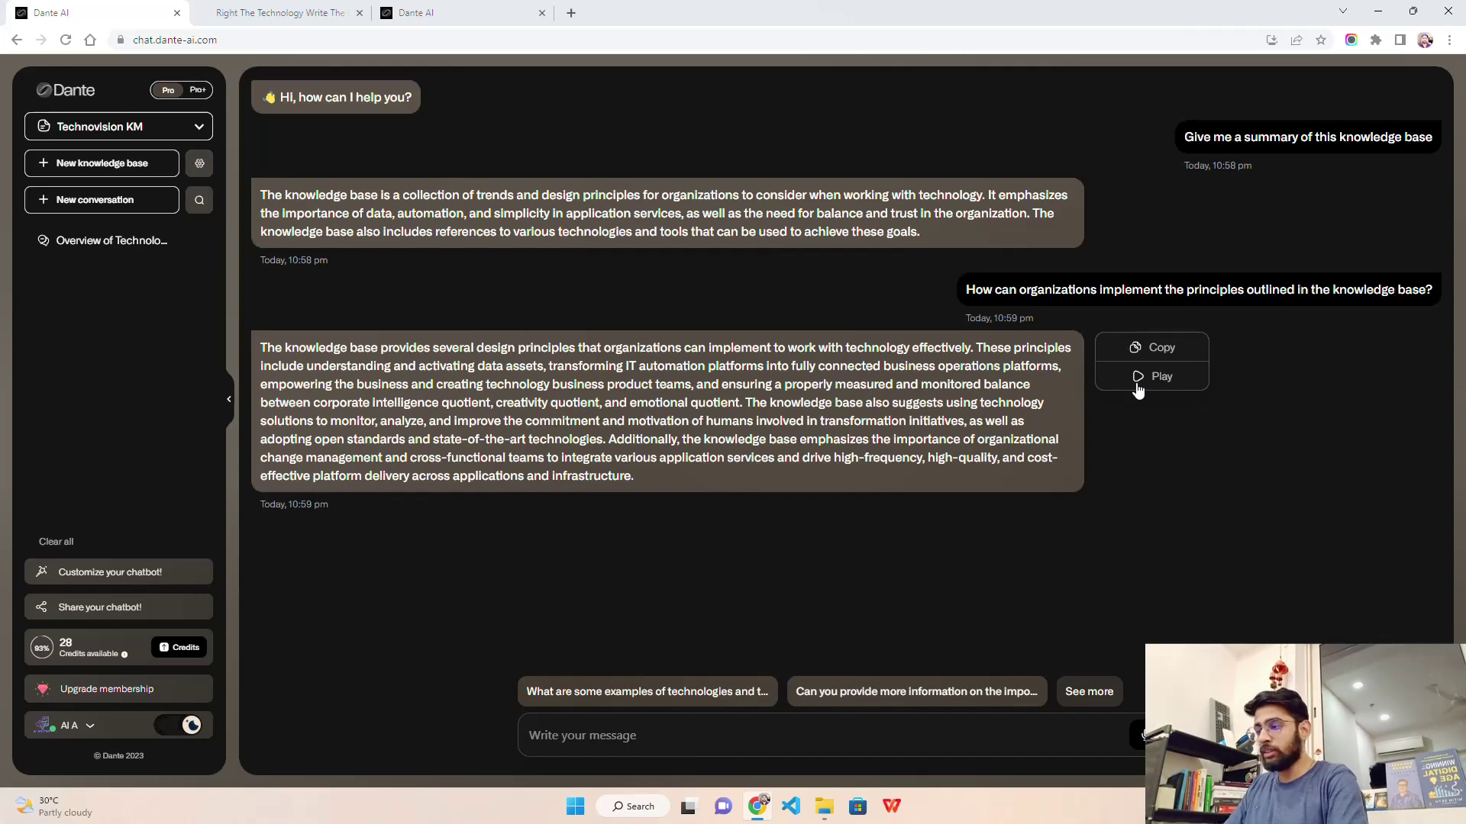
key(XF86AudioRaiseVolume)
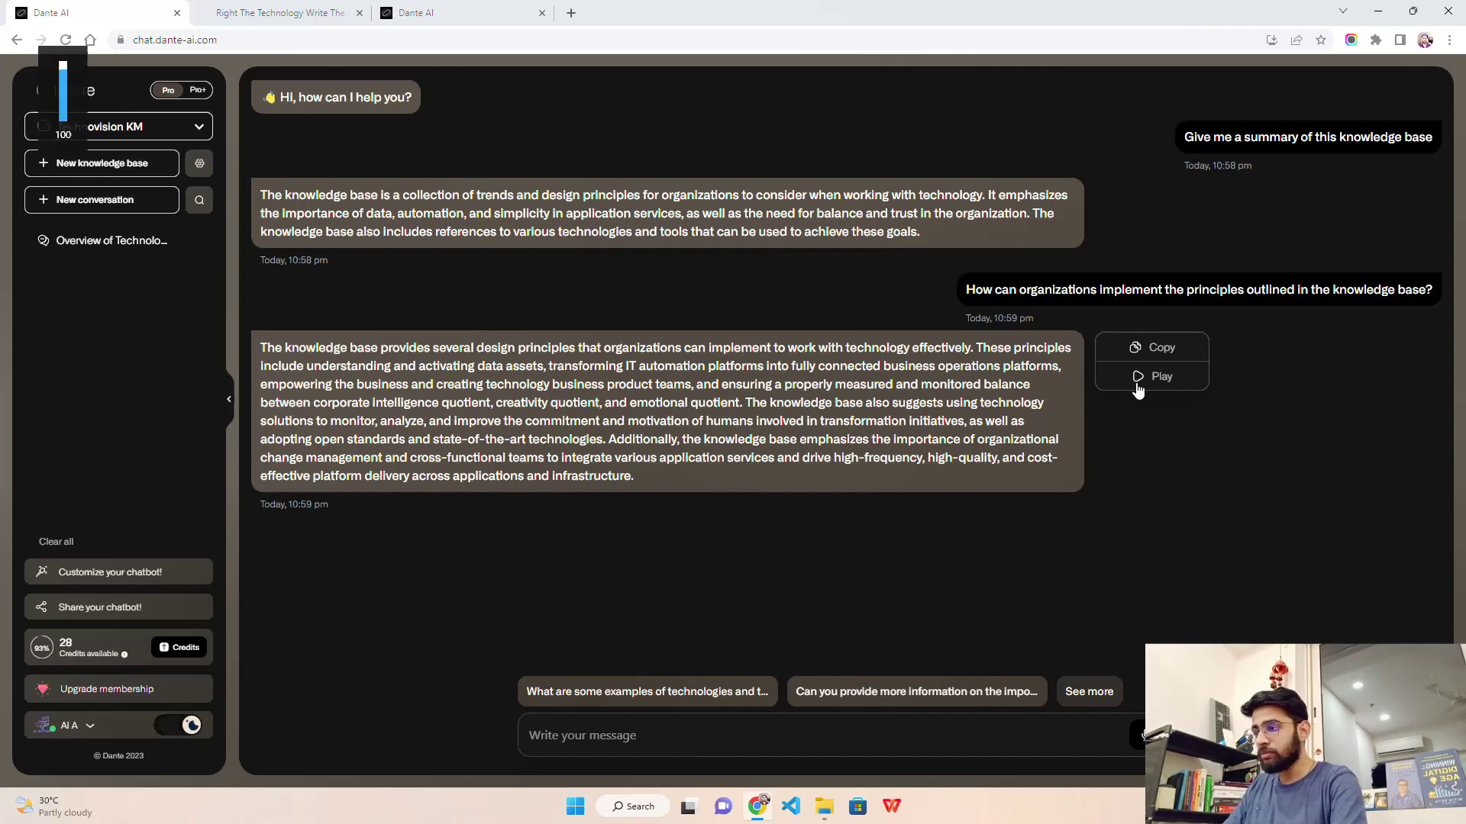
click(1137, 385)
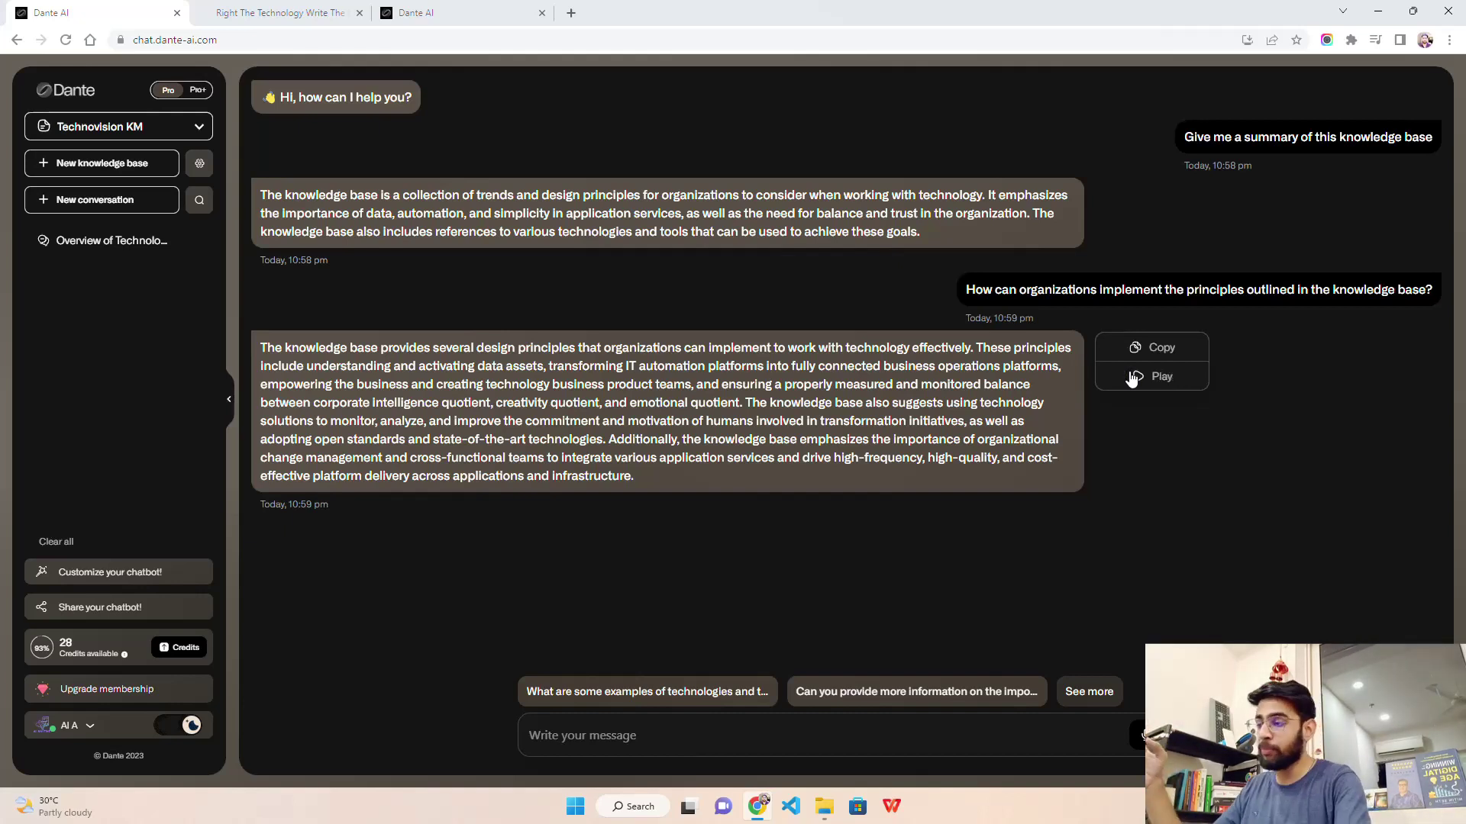
click(1132, 377)
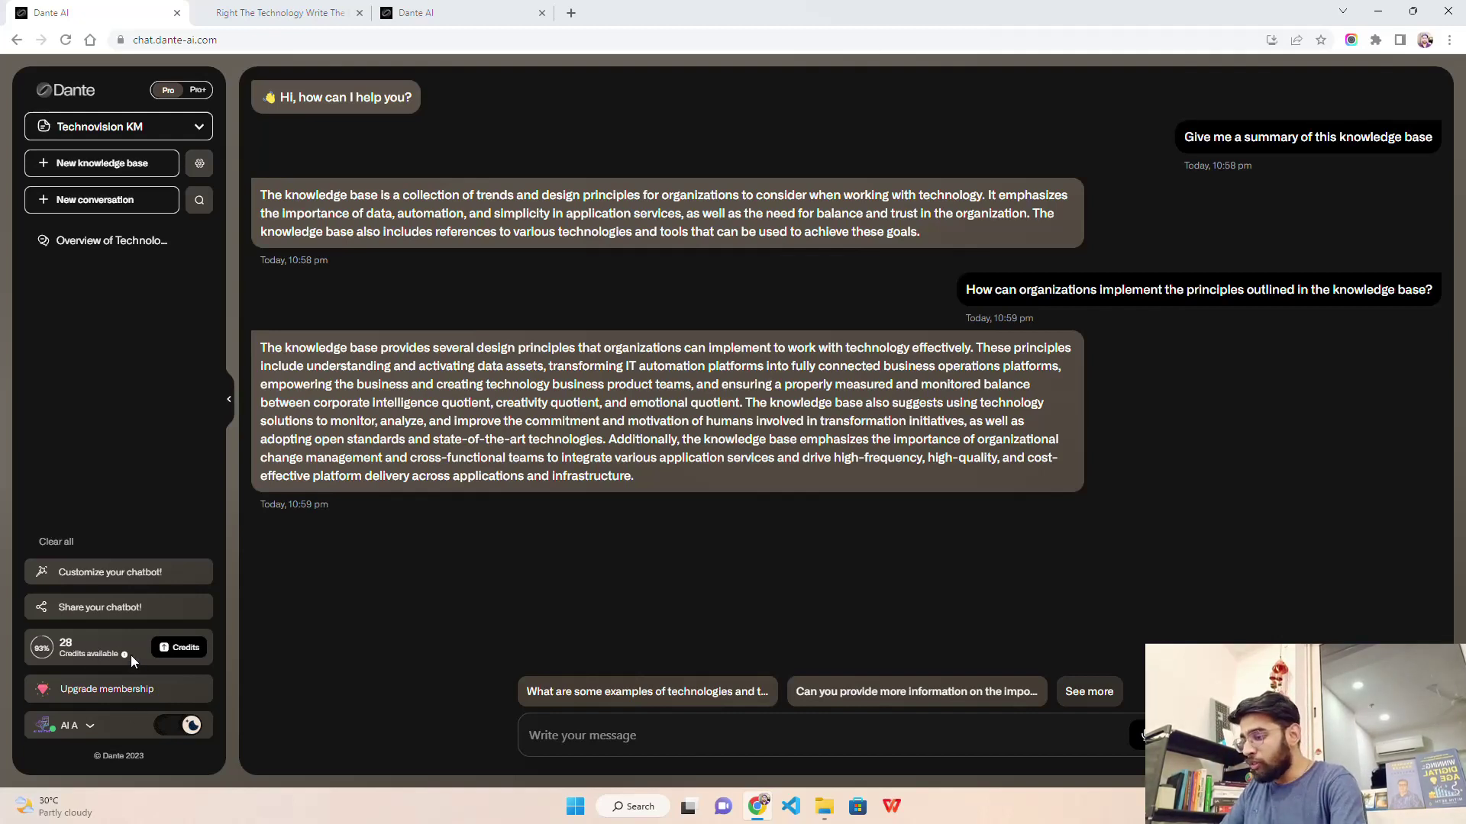
Open chatbot behaviour customisation and advance past the base prompt to Customize Your Chat Interface.
click(110, 574)
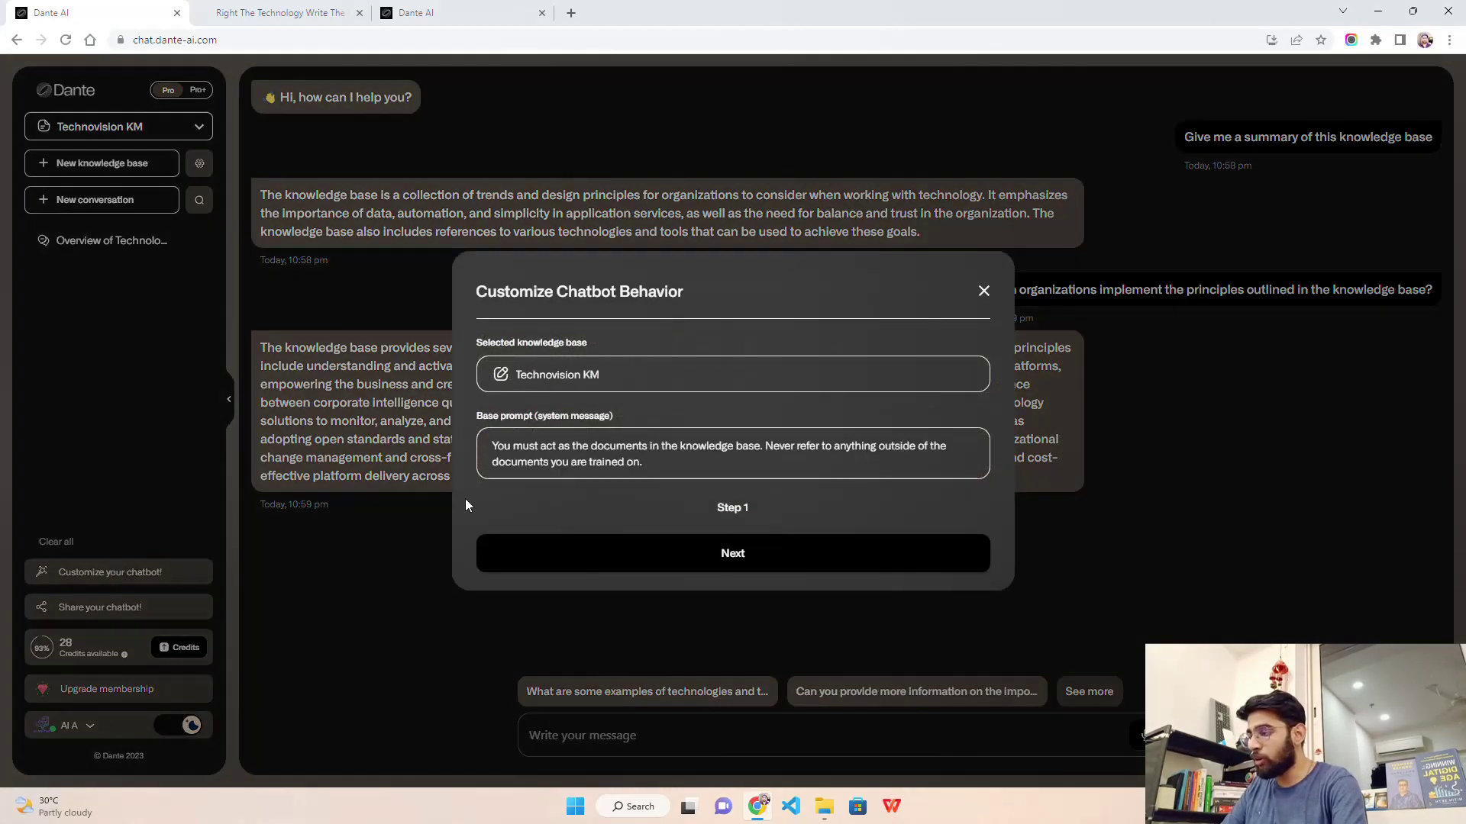
mouse_move(544, 446)
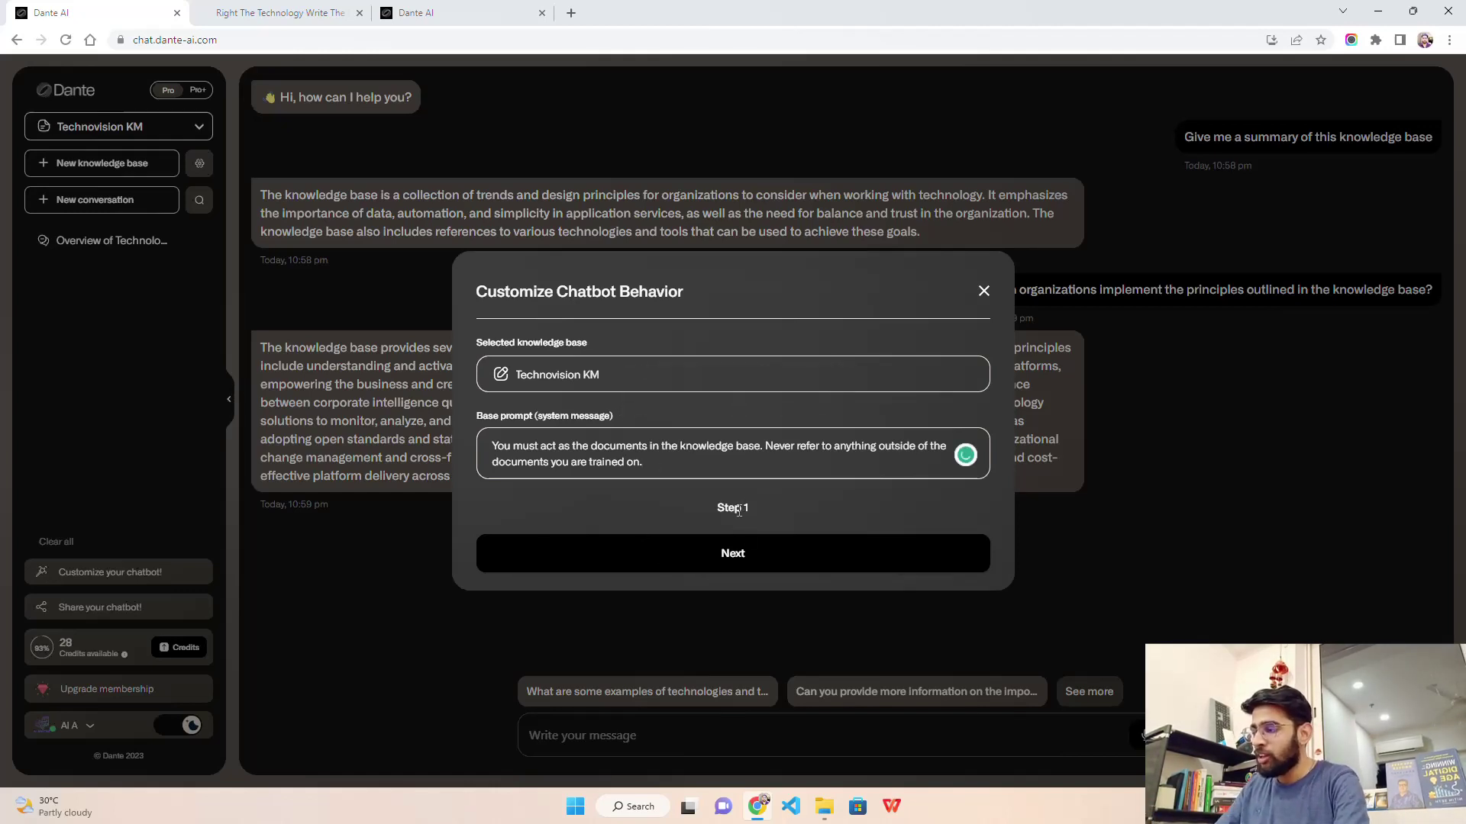
click(732, 555)
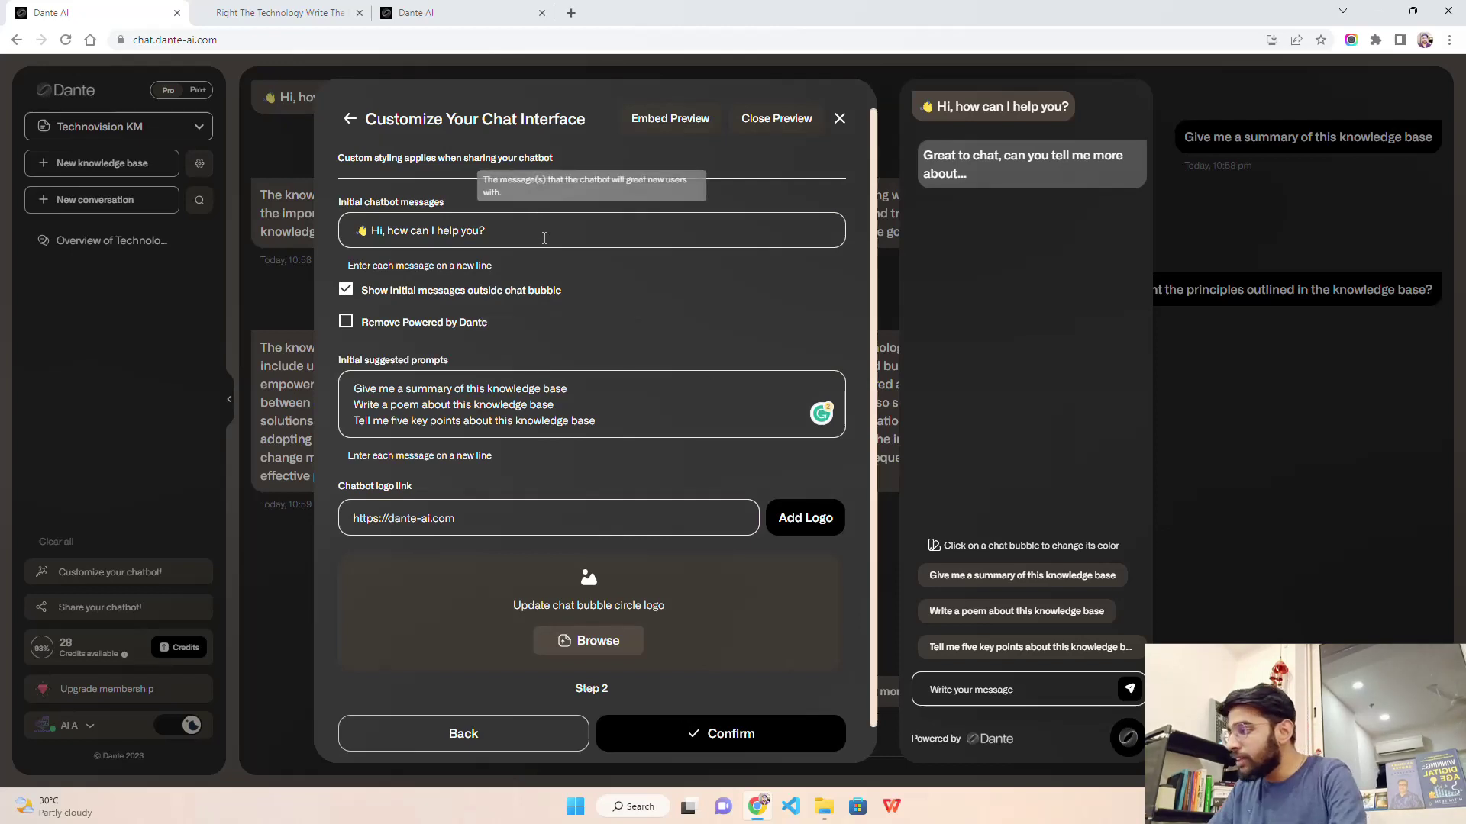
Change the greeting to 'Hi, I am the Technovision Bot, how can I help you?'.
click(517, 234)
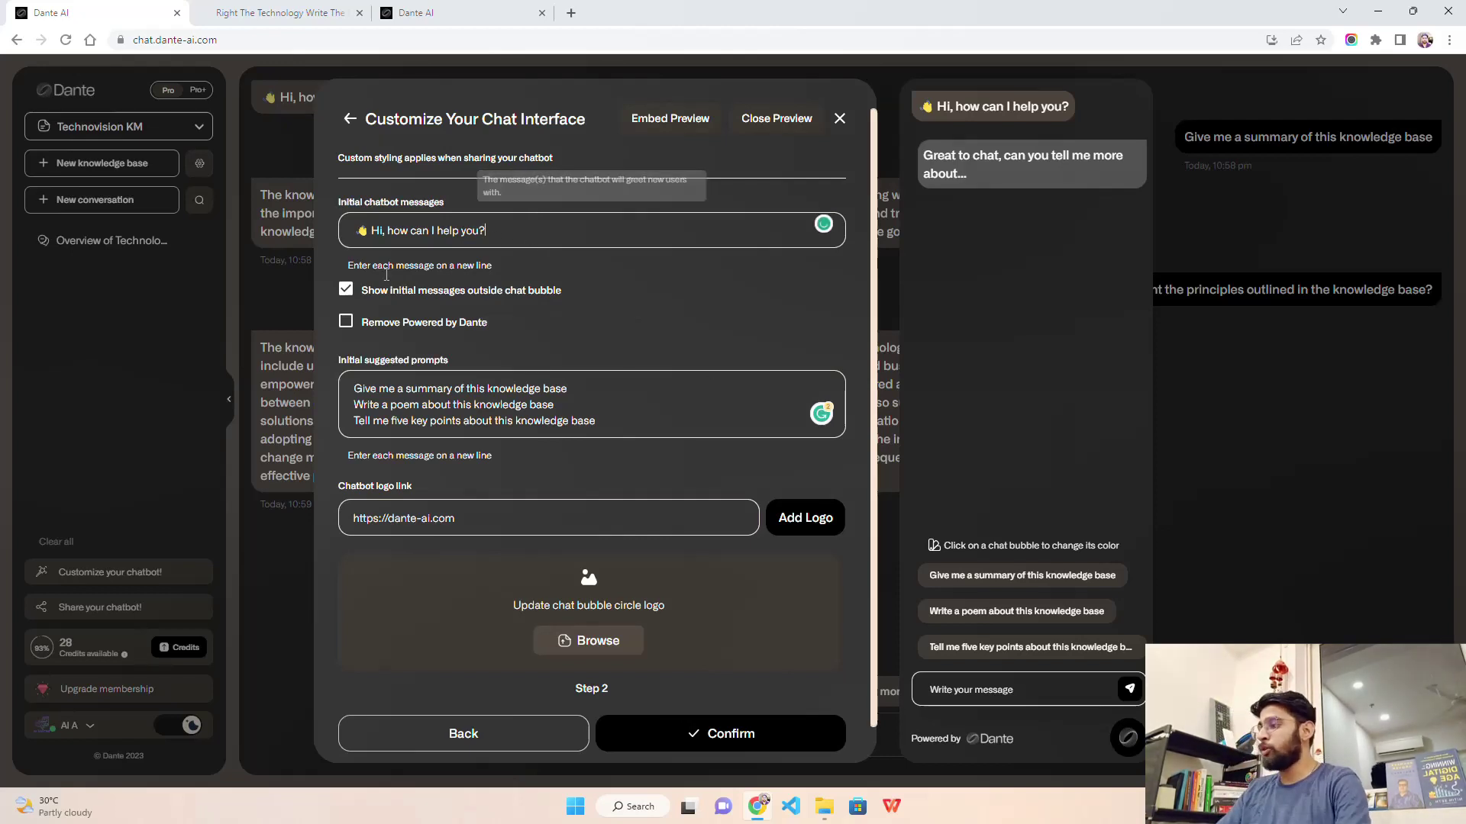
click(384, 231)
text(,)
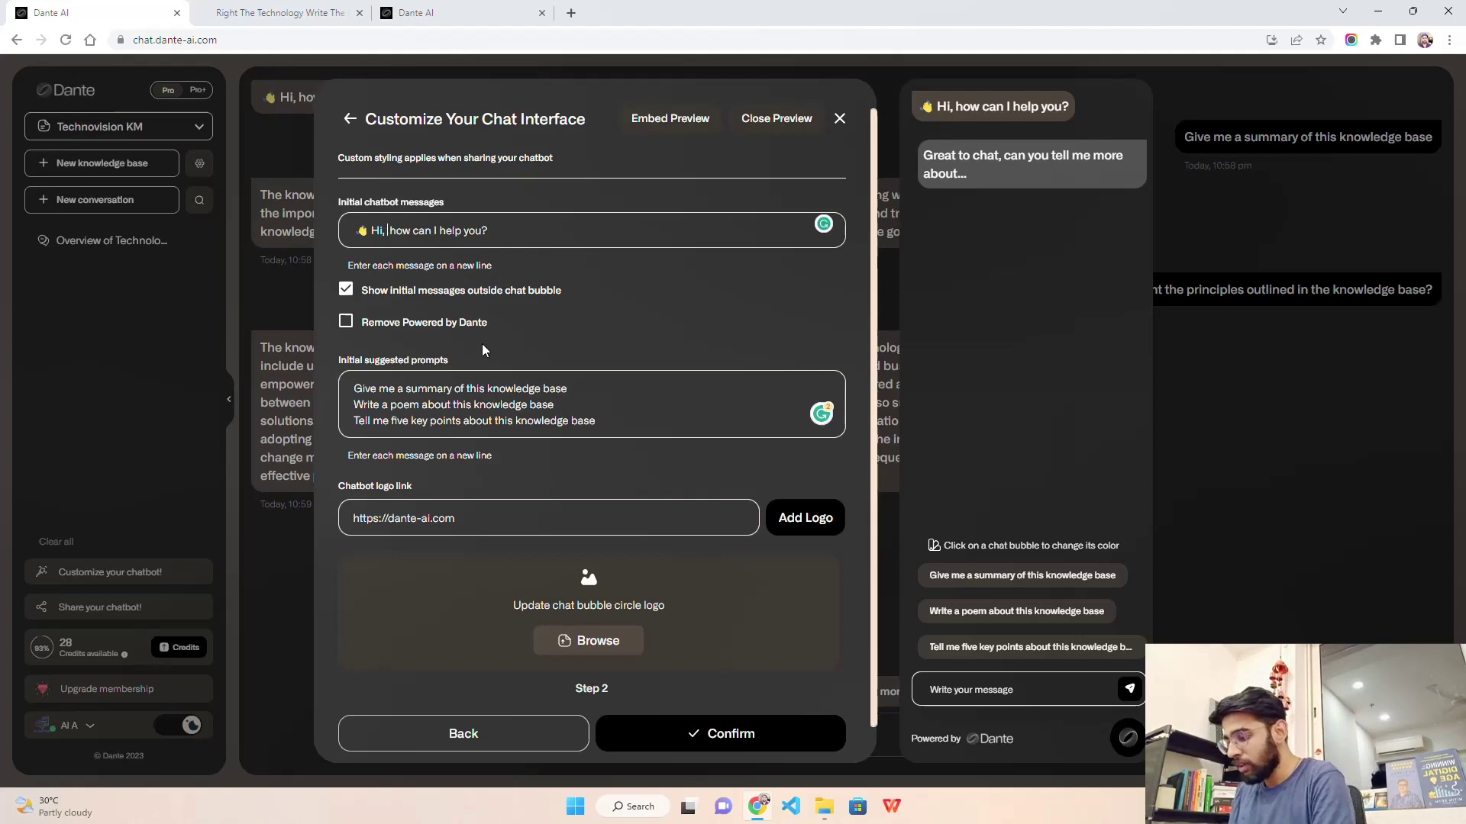
text( I am the T)
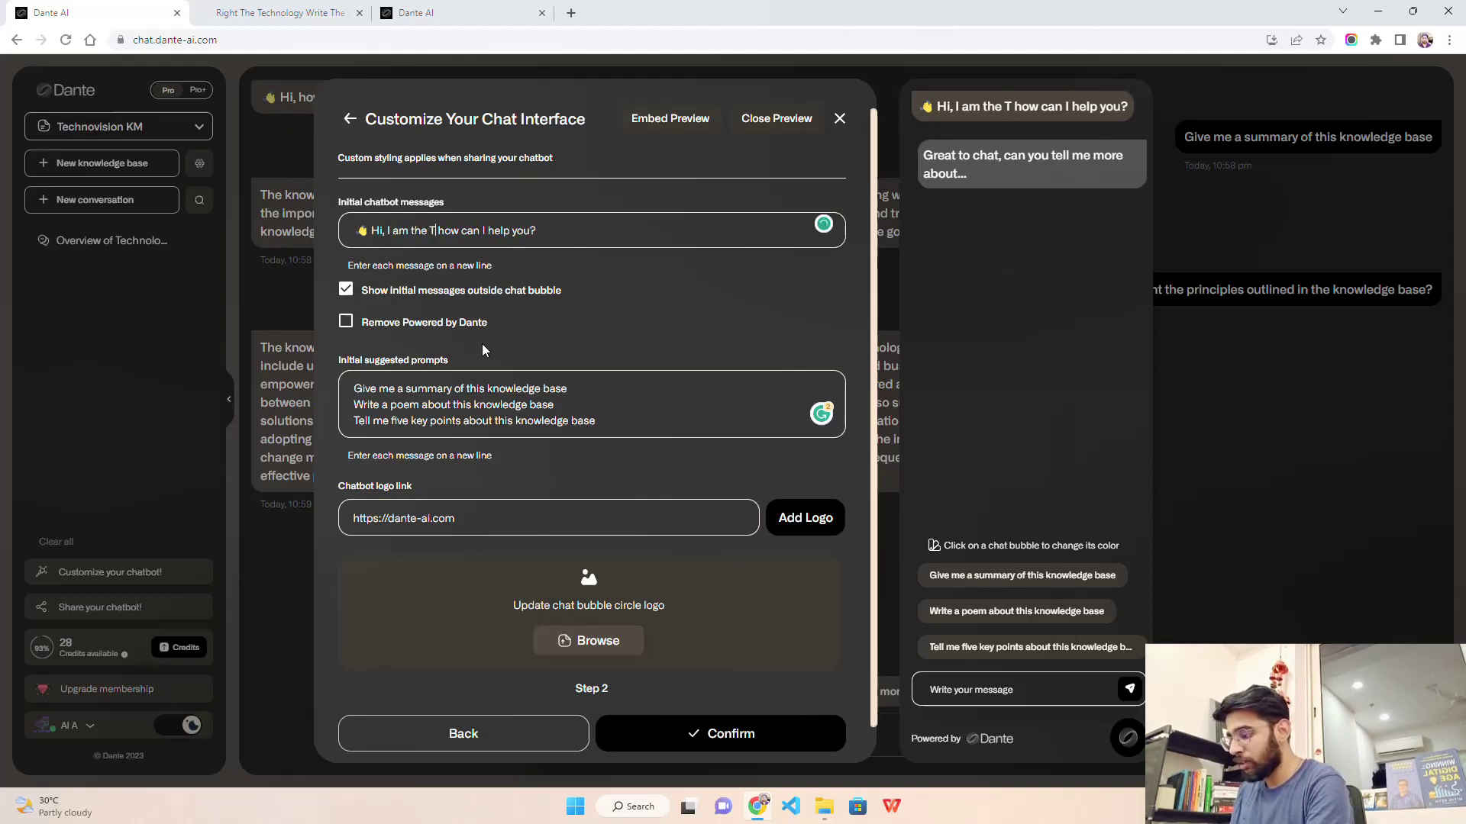
text(echnovi)
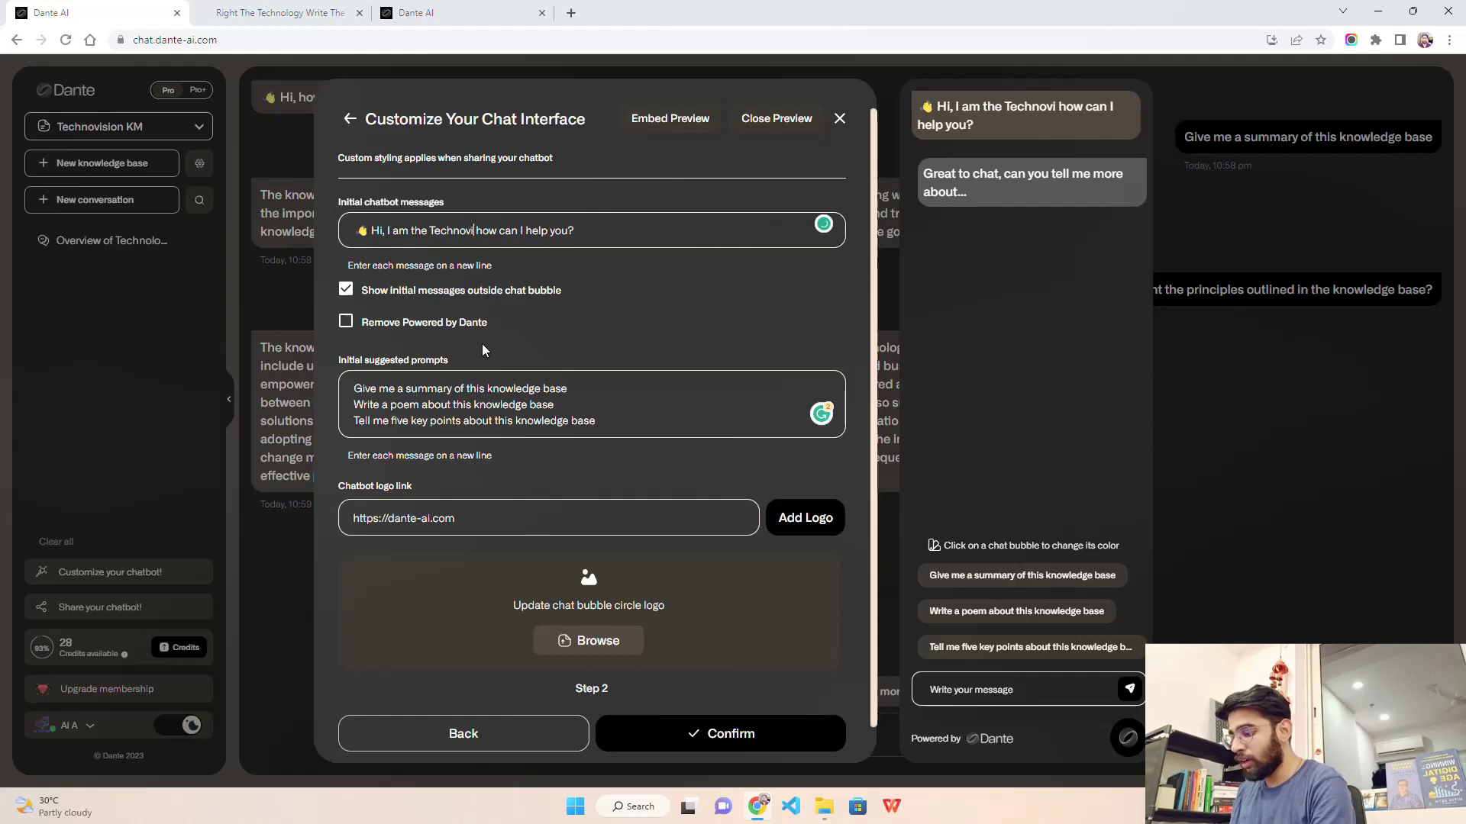
text(sion Bot)
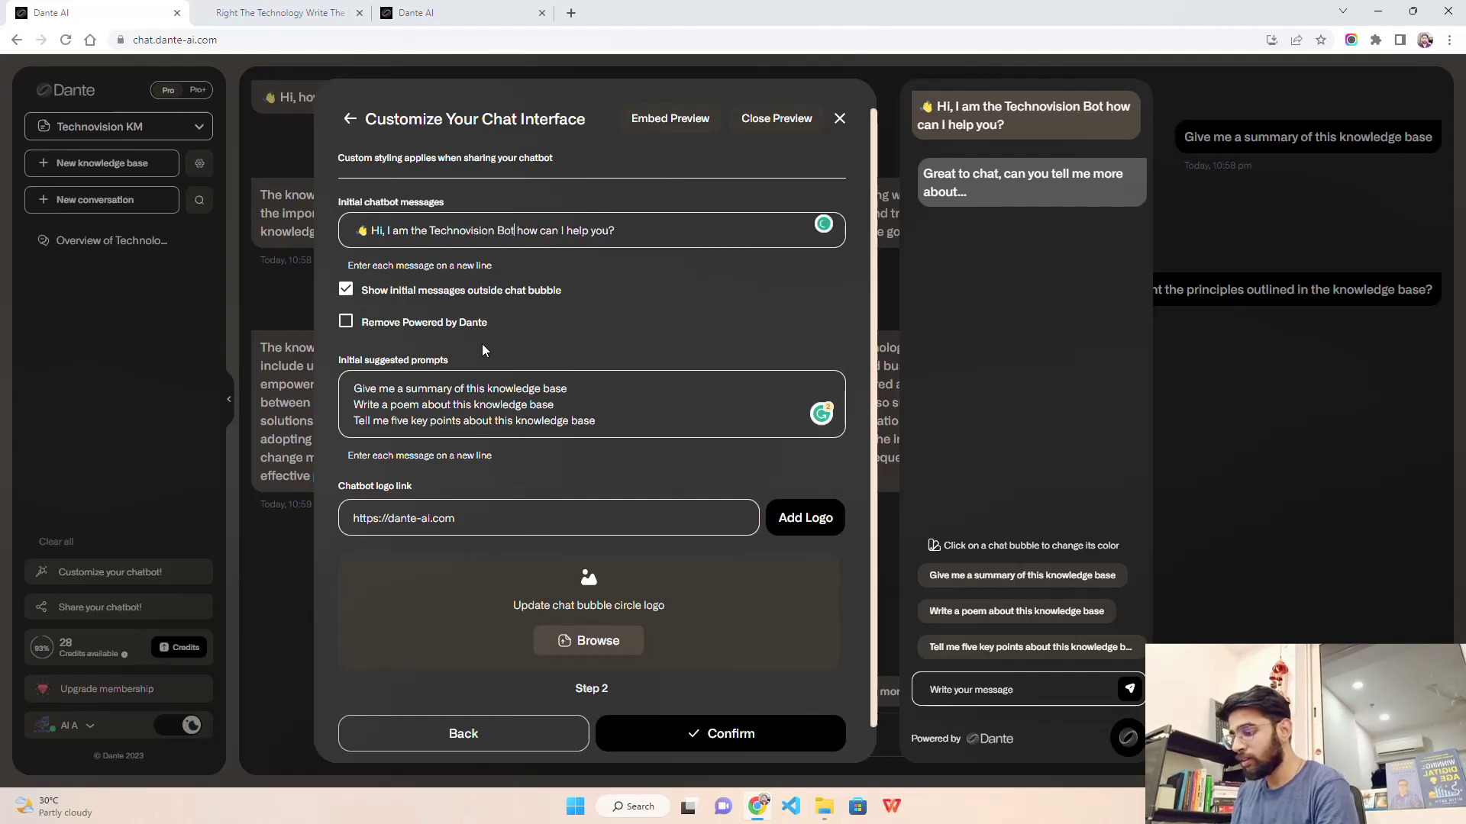
text(,)
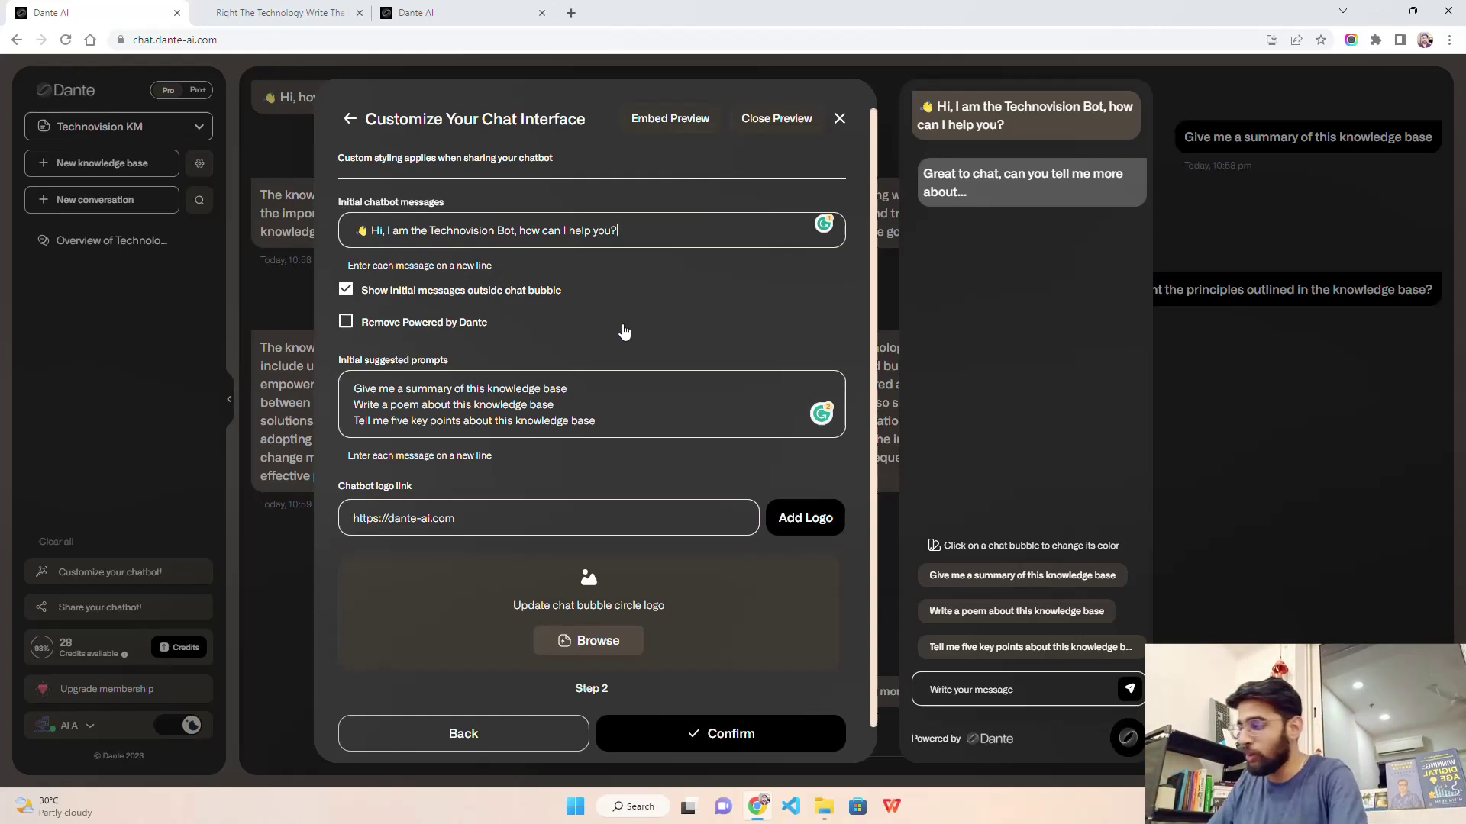
Try removing the Powered by Dante branding, select the logo link field, and open a new tab.
click(457, 327)
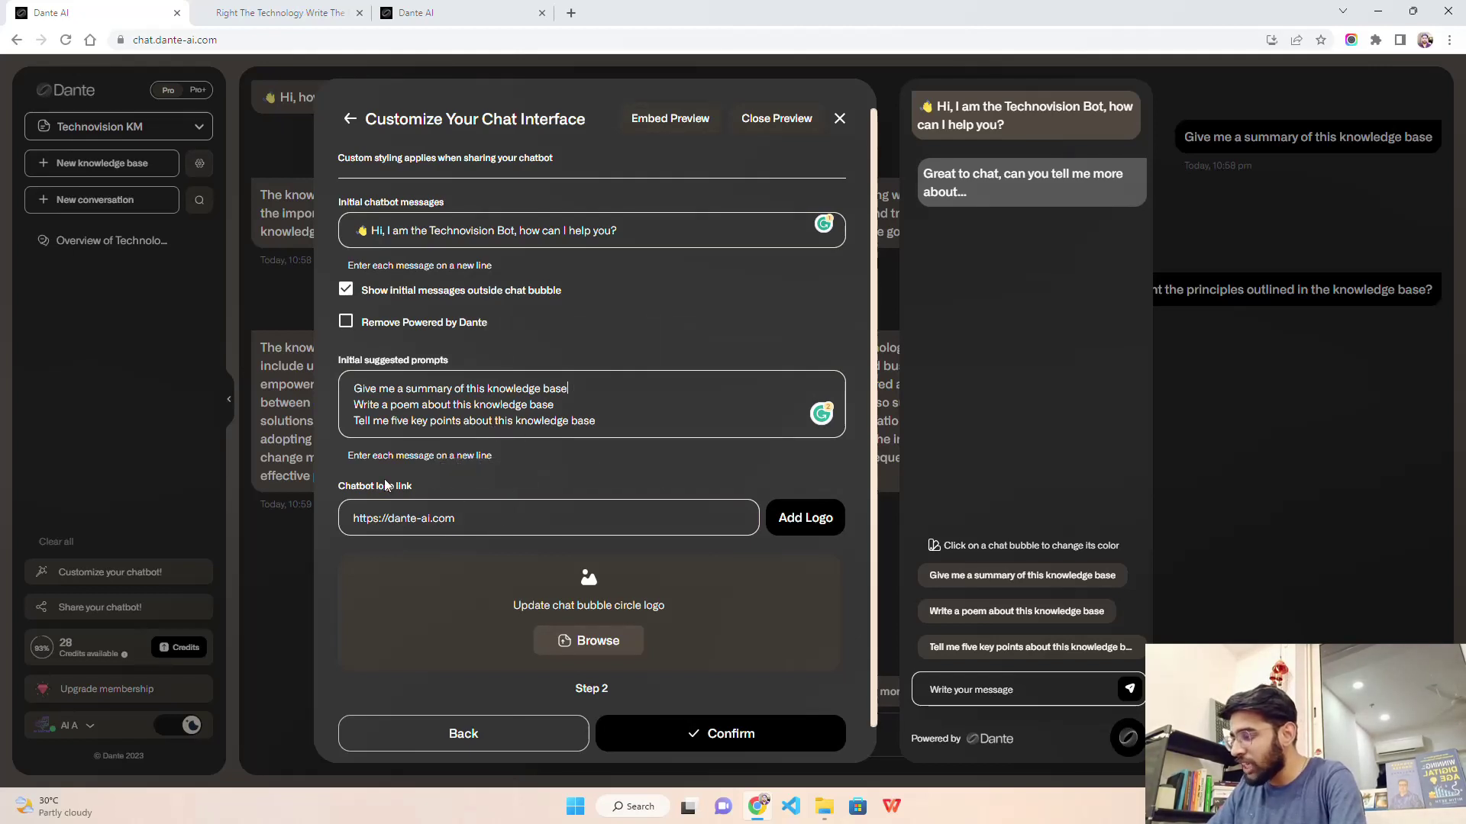
click(459, 520)
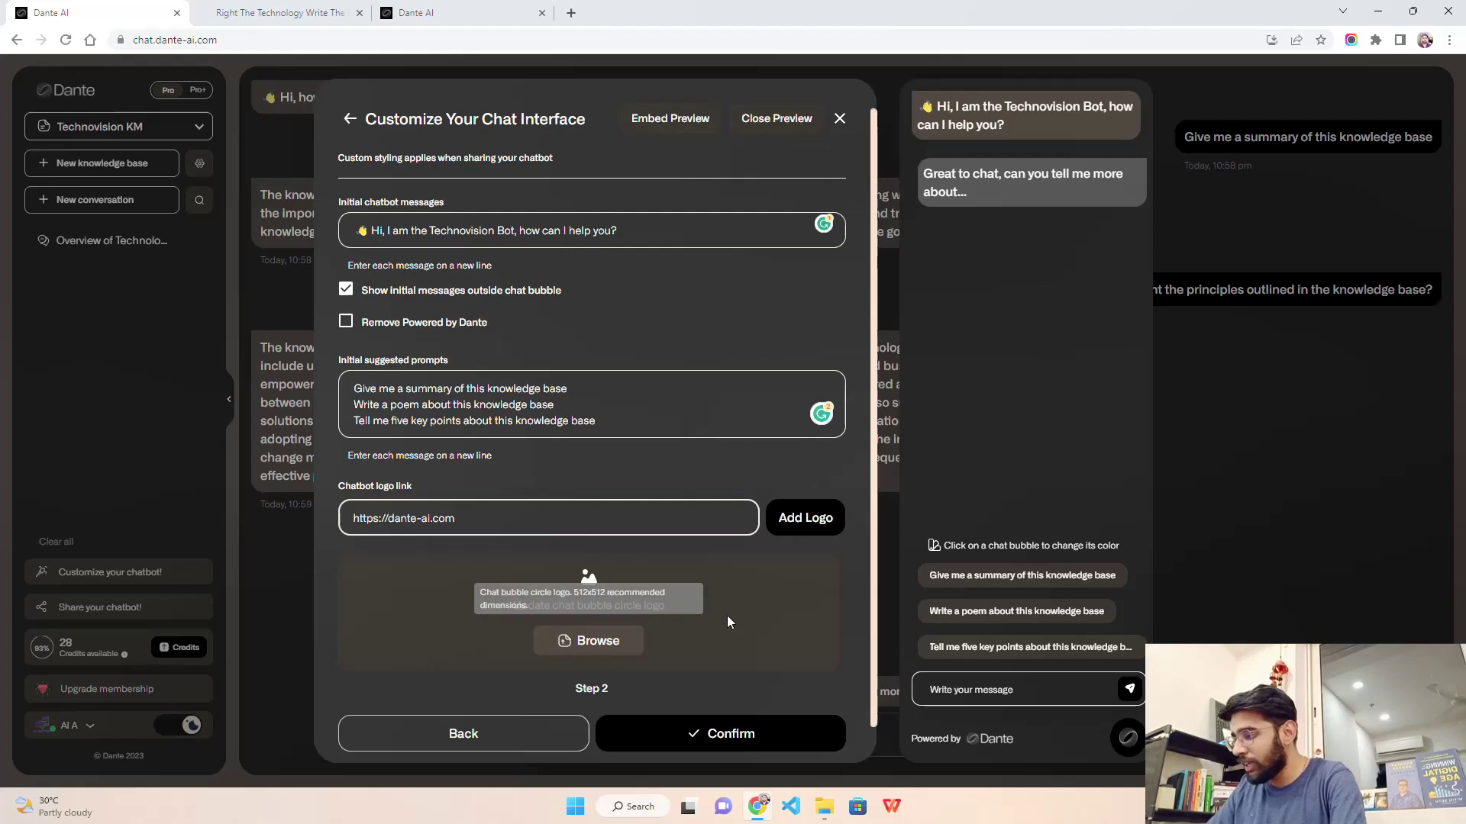
scroll(732, 656, down, 1)
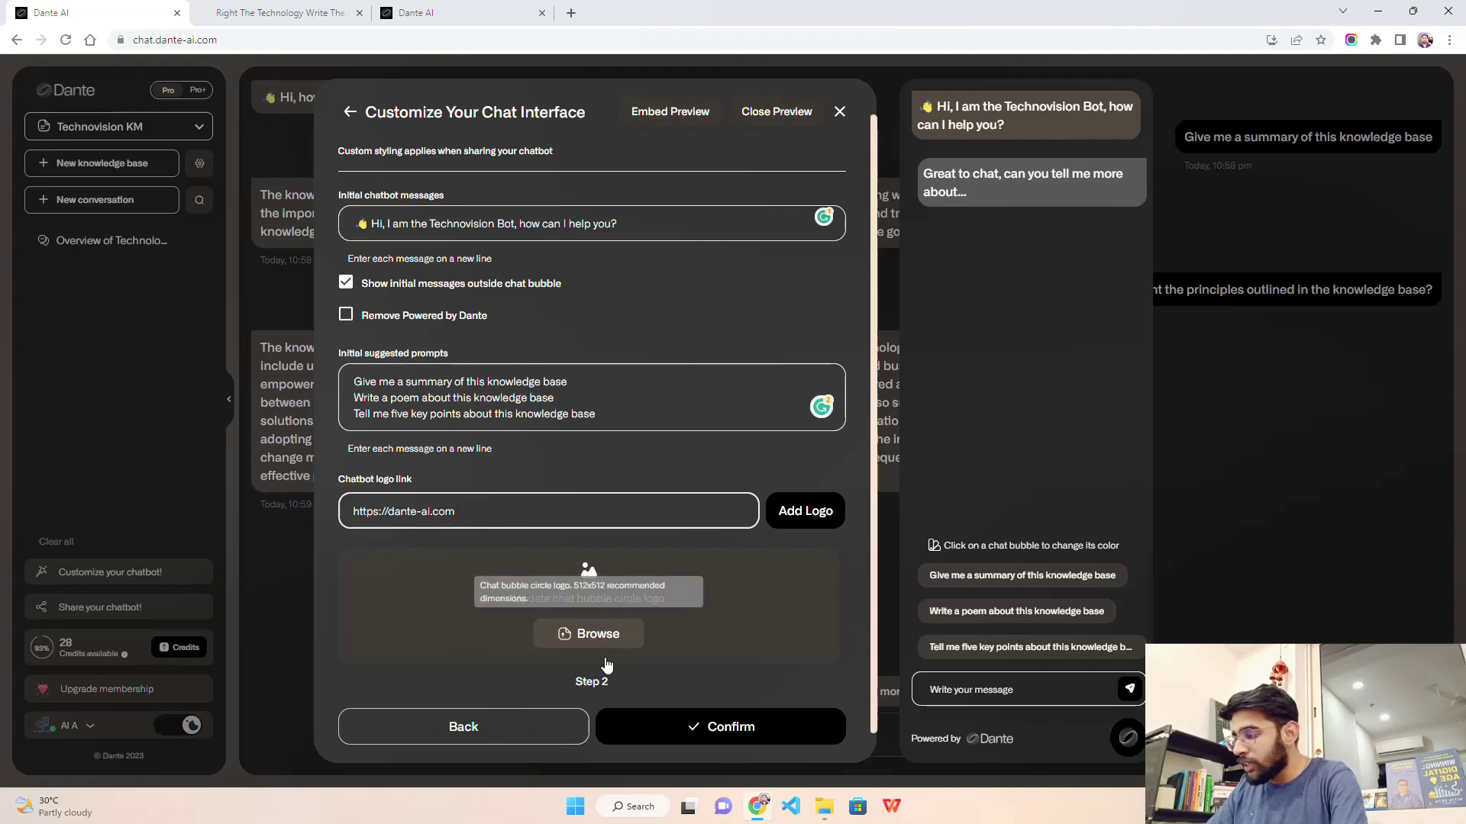
click(571, 12)
Search Google Images for 'AI logo svg'.
text(ai logo svg)
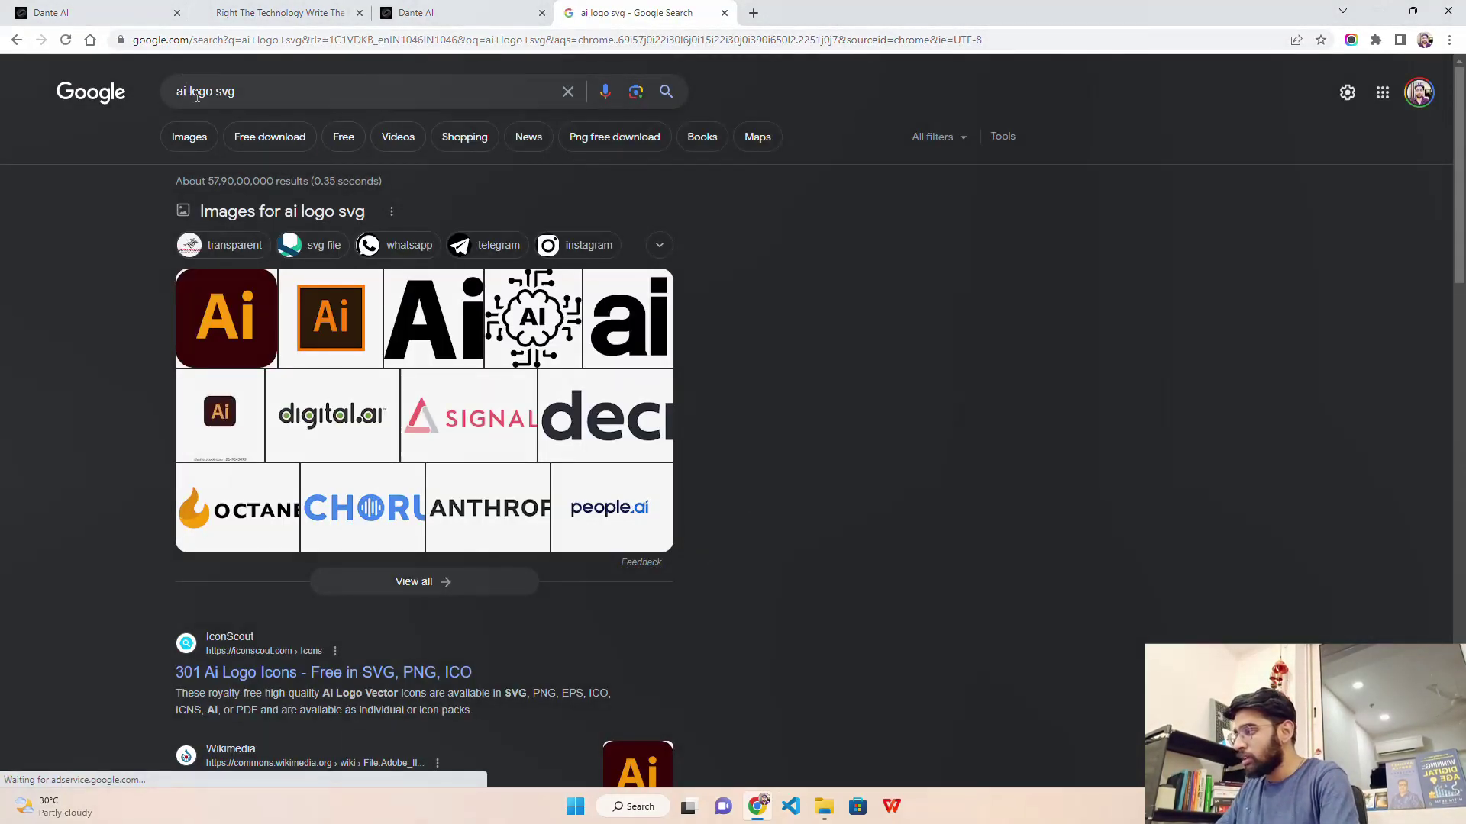
key(BackSpace)
text(A)
key(BackSpace)
text(i)
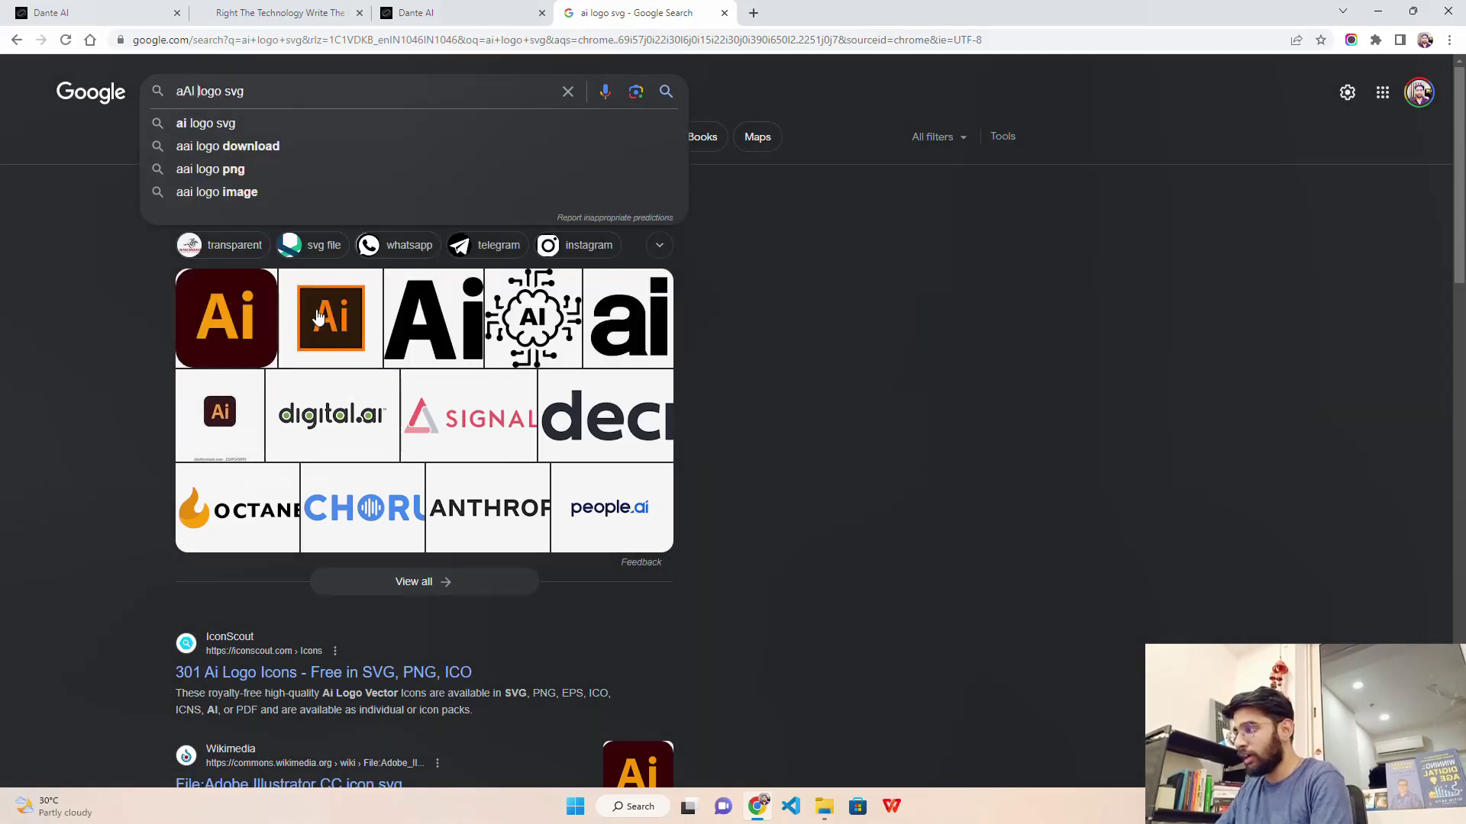
key(BackSpace)
key(BackSpace)
key(Delete)
text(AI)
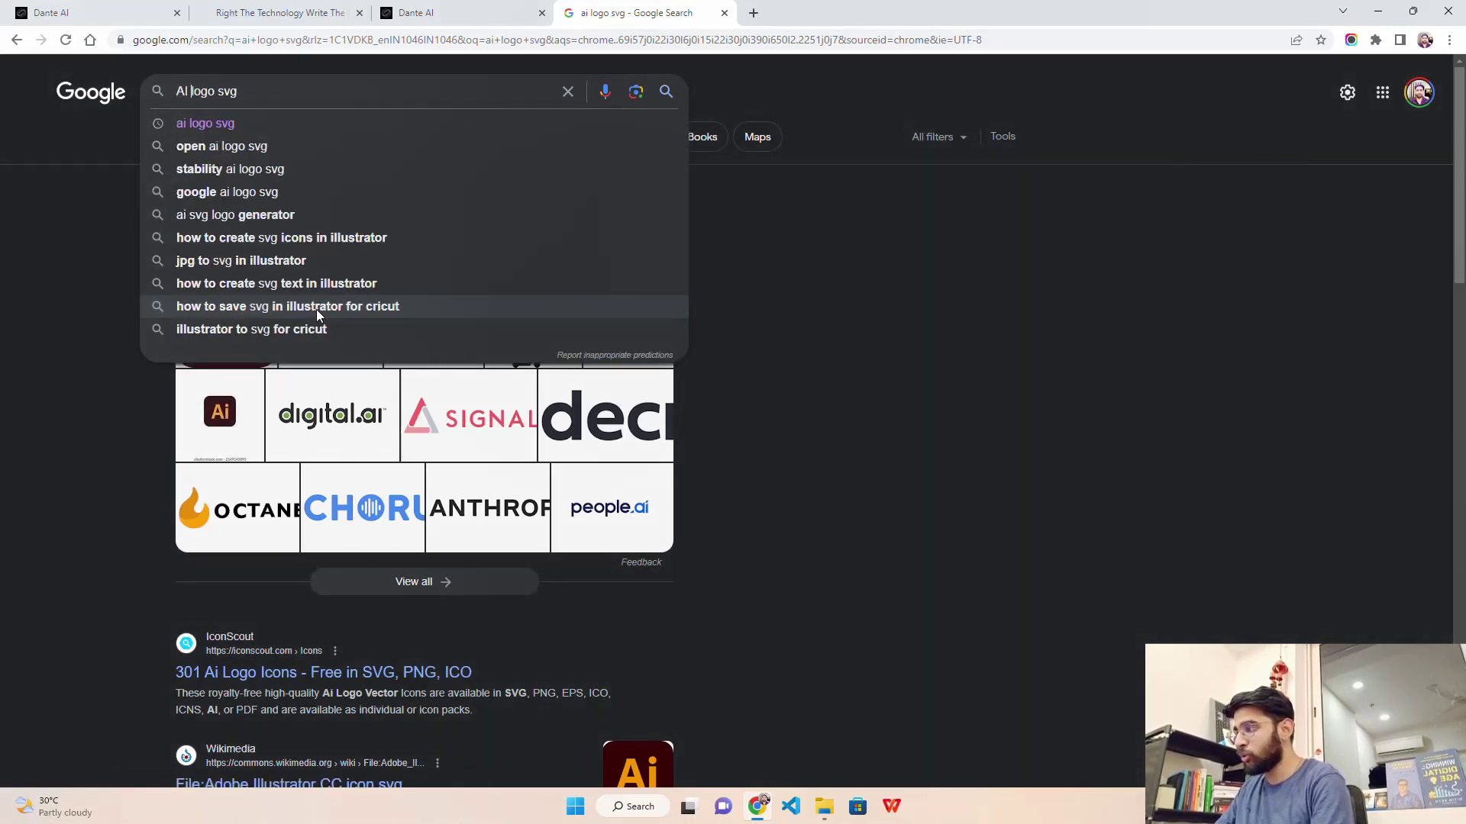
key(Return)
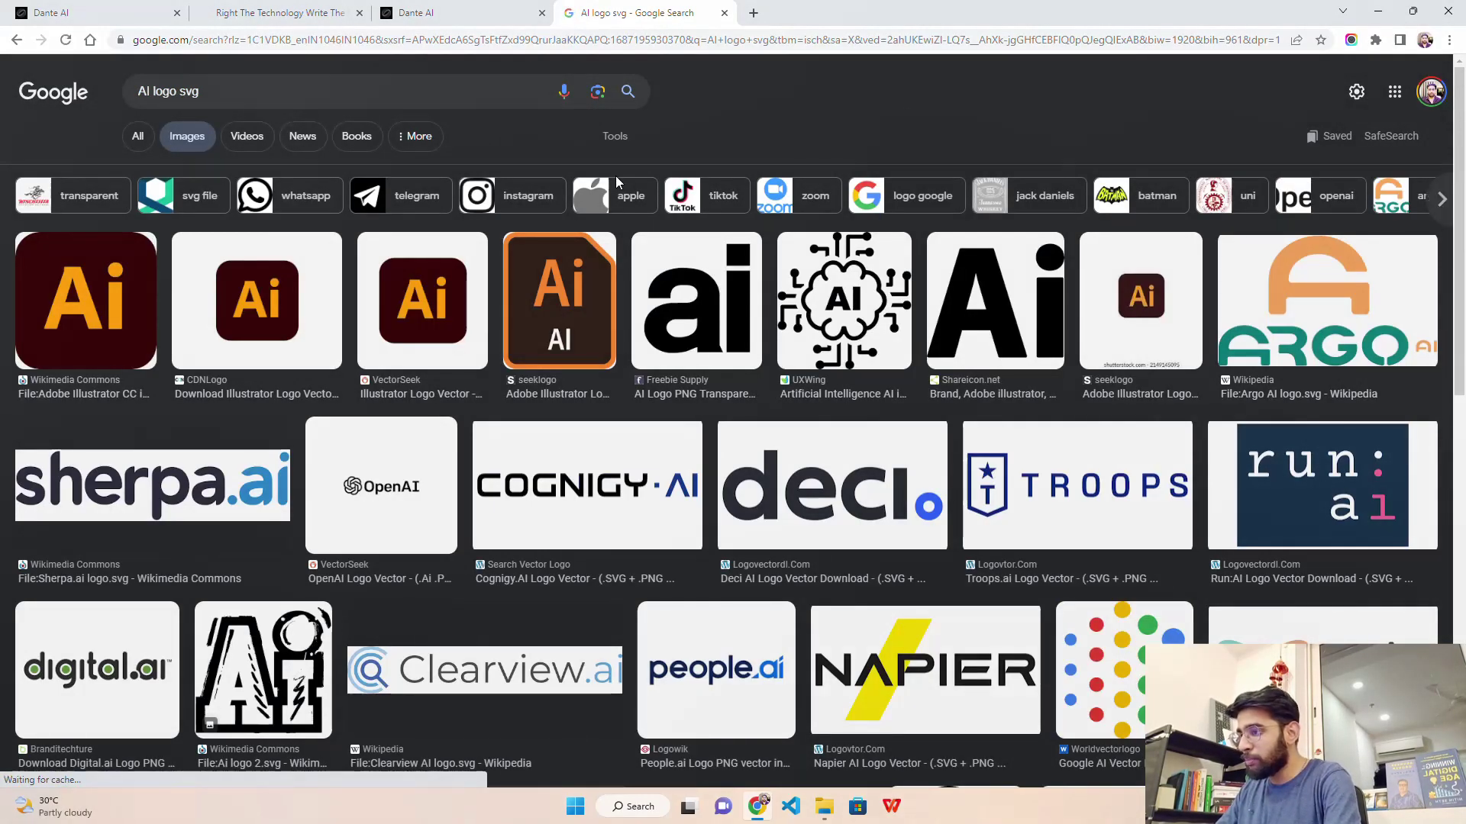
Preview the AI brain circuit icon and a related Shutterstock brain image.
click(840, 309)
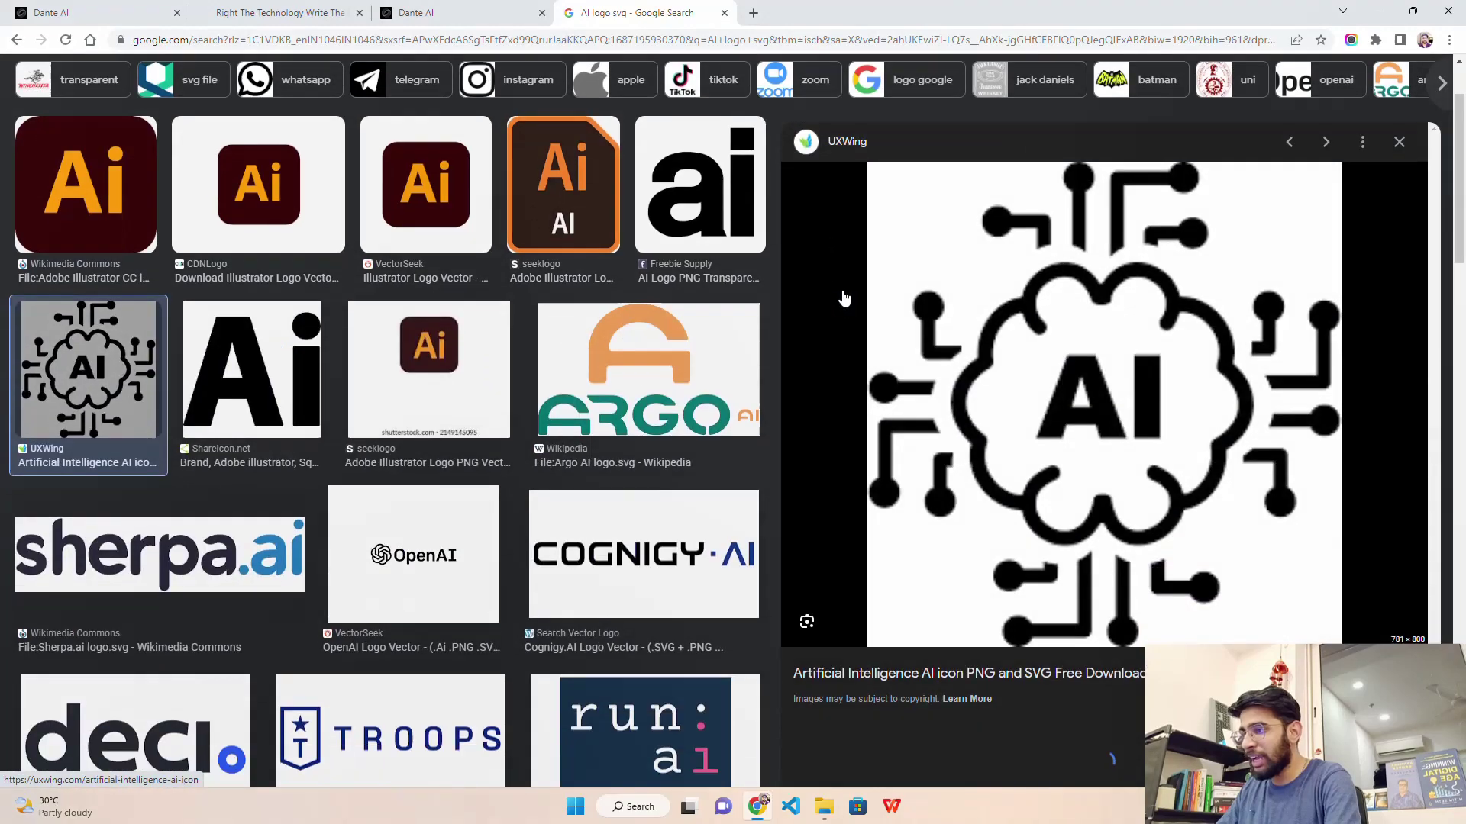
scroll(985, 340, down, 3)
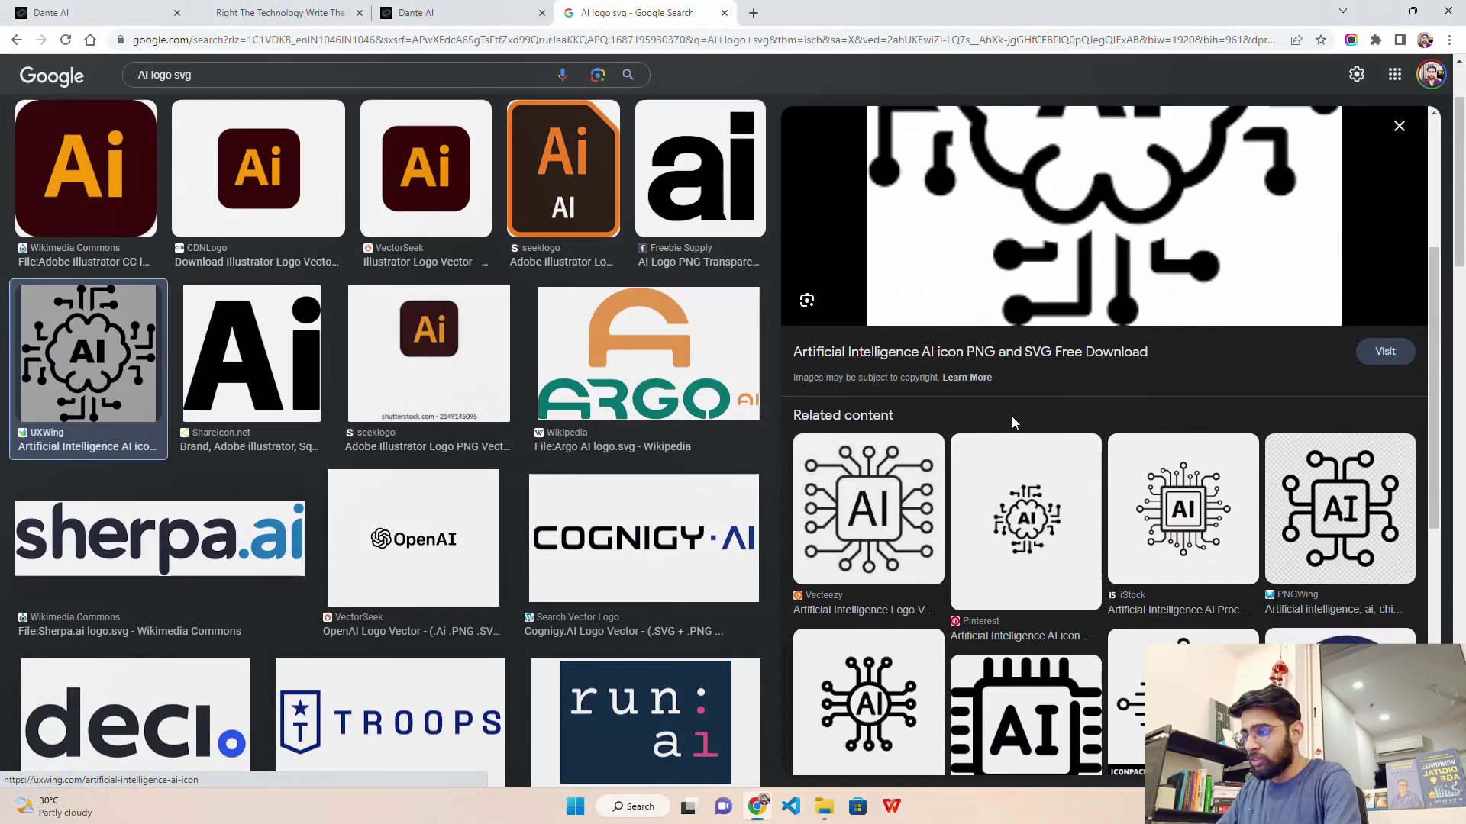
scroll(1009, 417, down, 5)
scroll(1008, 441, up, 4)
scroll(1007, 443, up, 2)
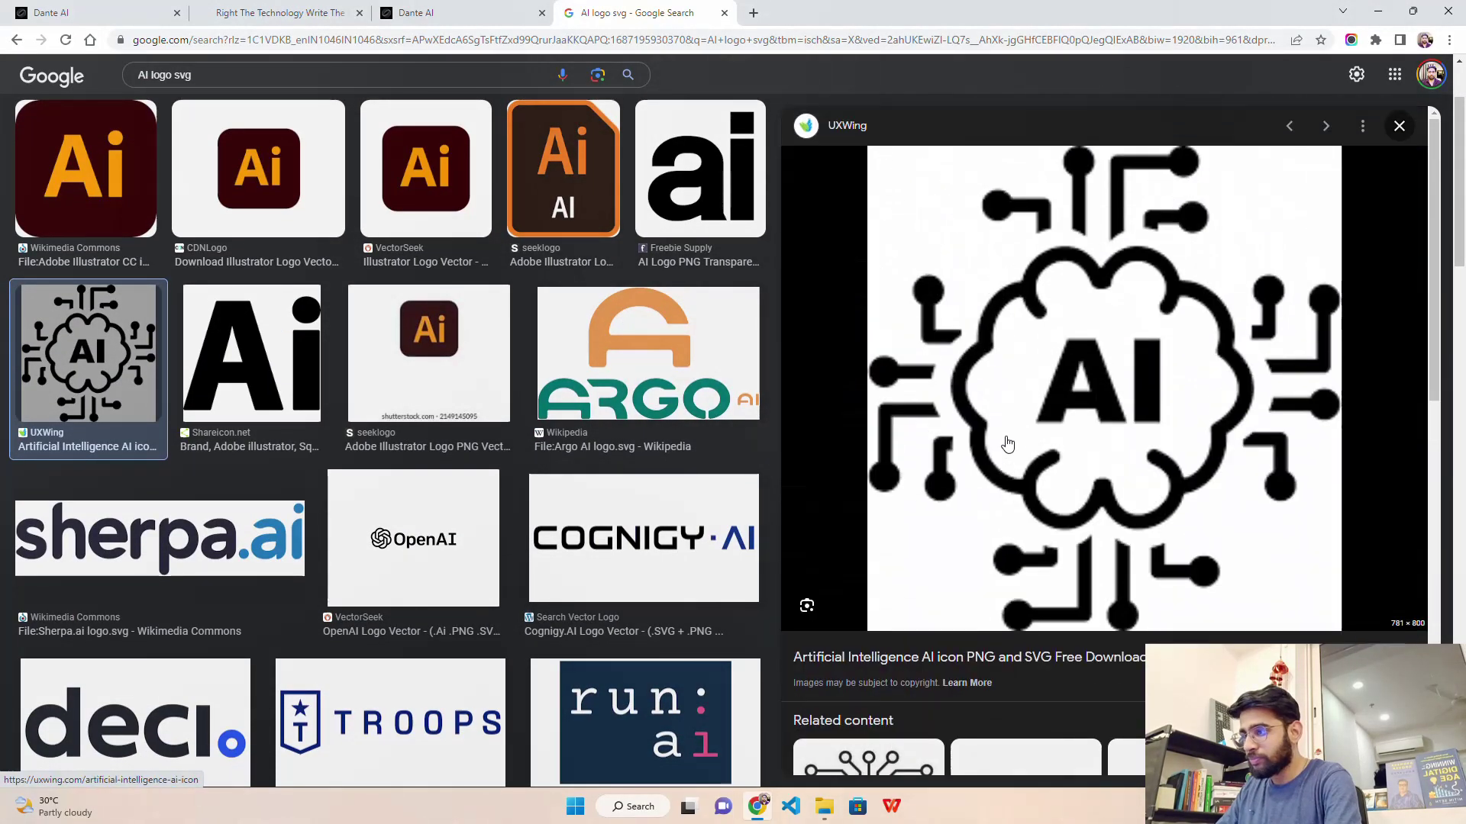
scroll(992, 427, down, 8)
click(891, 403)
scroll(785, 386, up, 2)
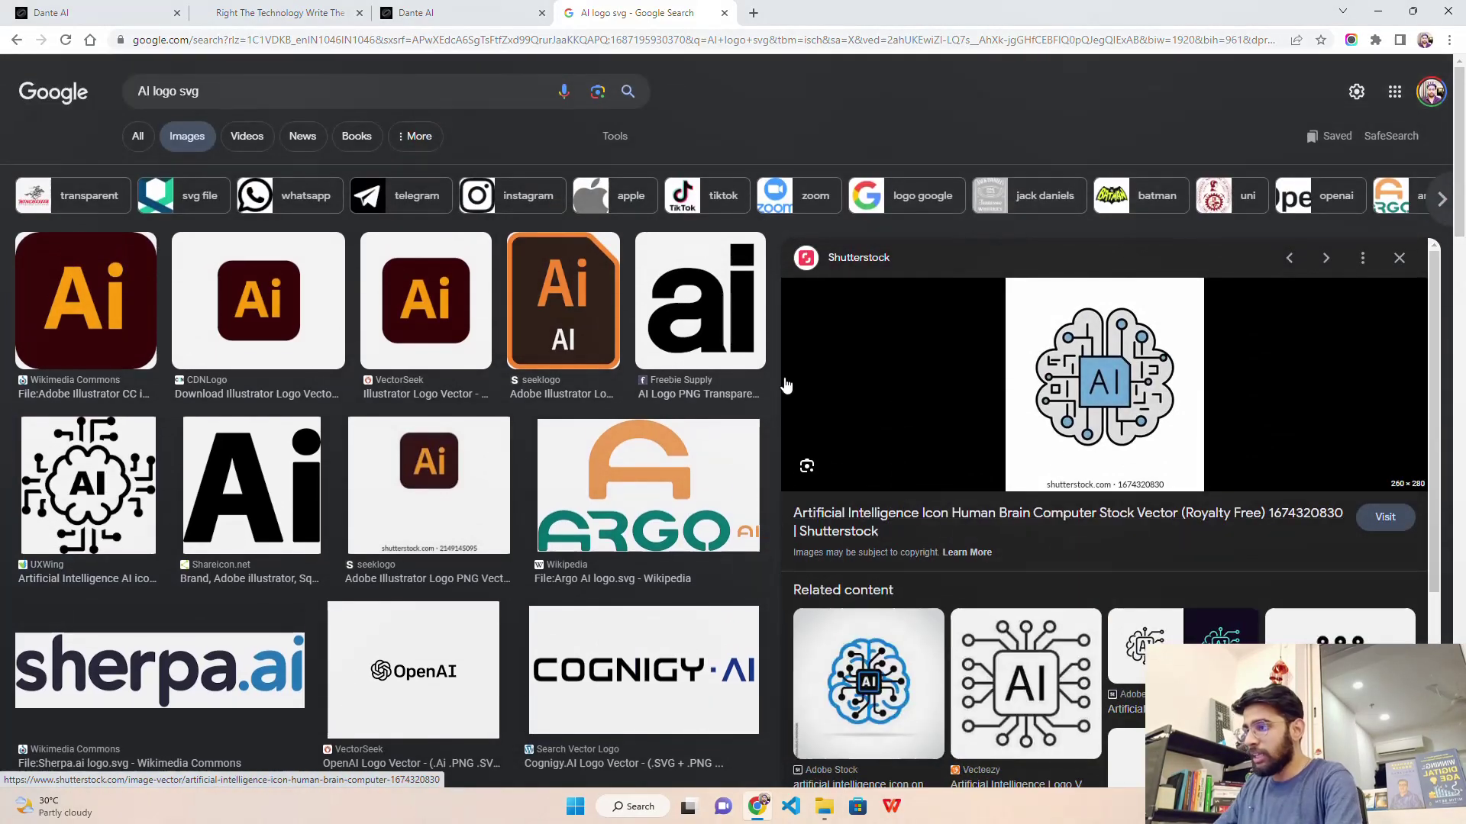
Search 'chatbot svg' and save the pink robot chatbot icon under the name 'chatbot'.
click(103, 83)
text(chatbot )
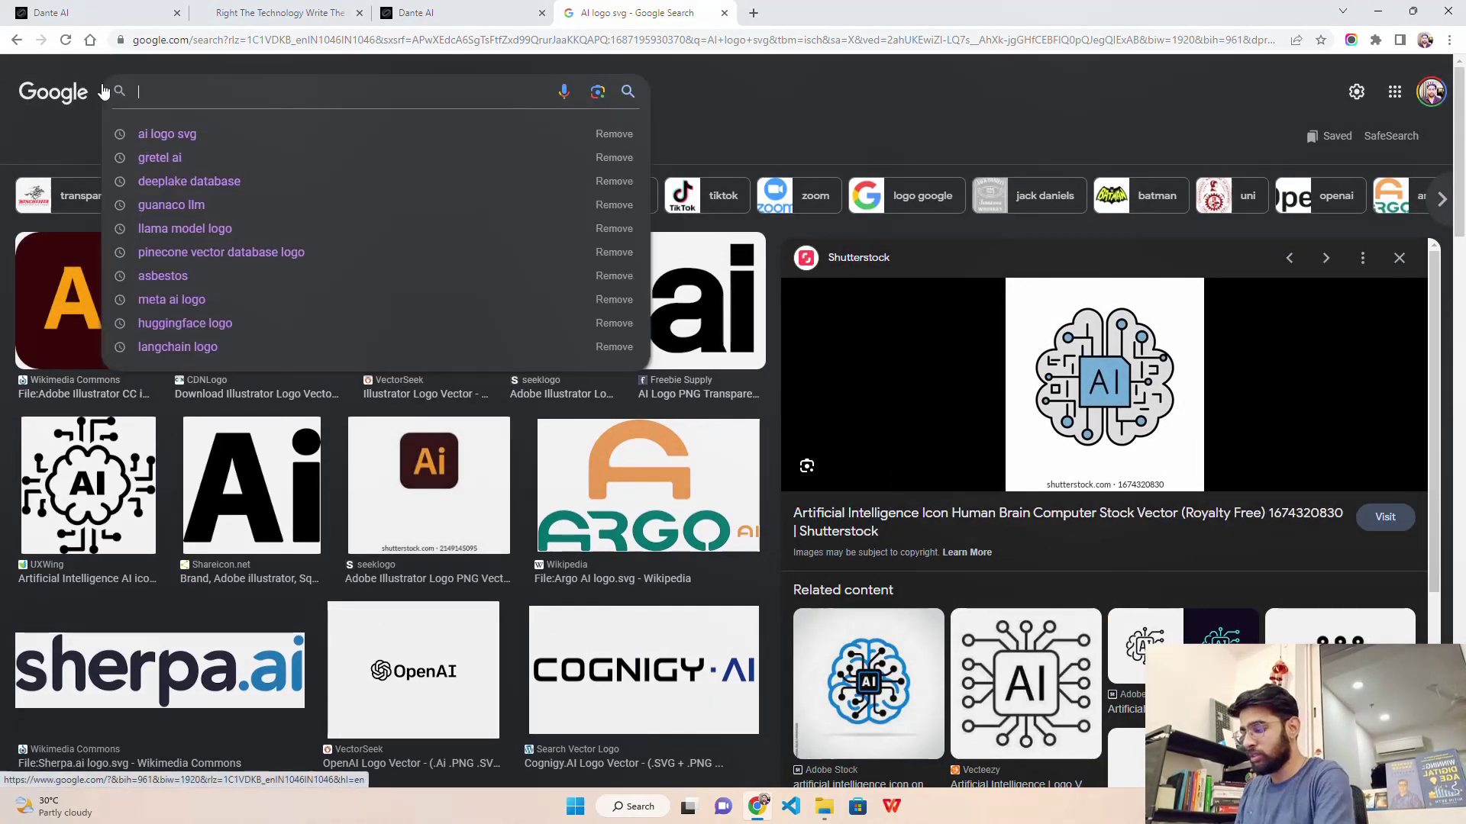
text(svg)
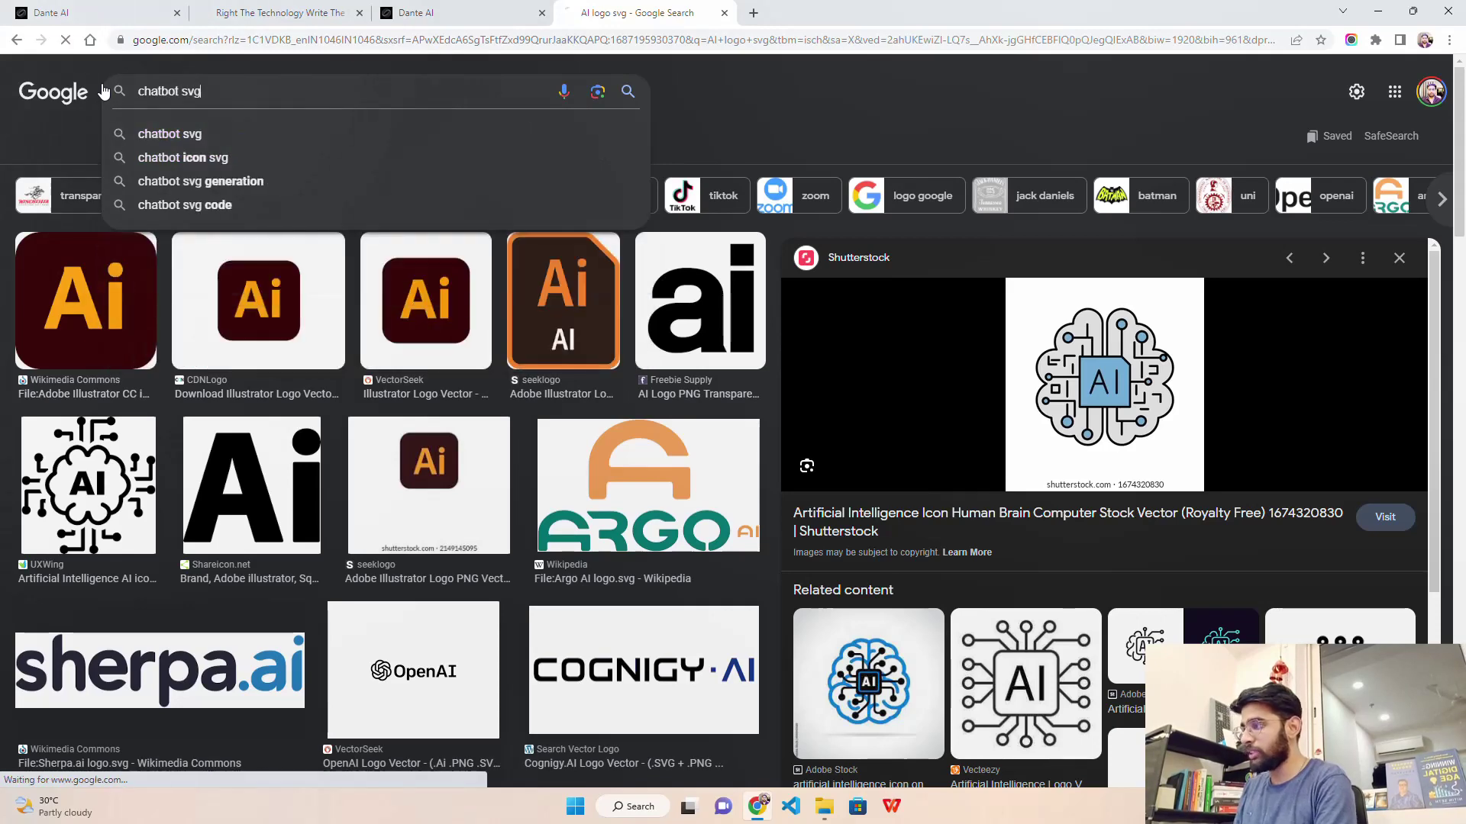
key(Return)
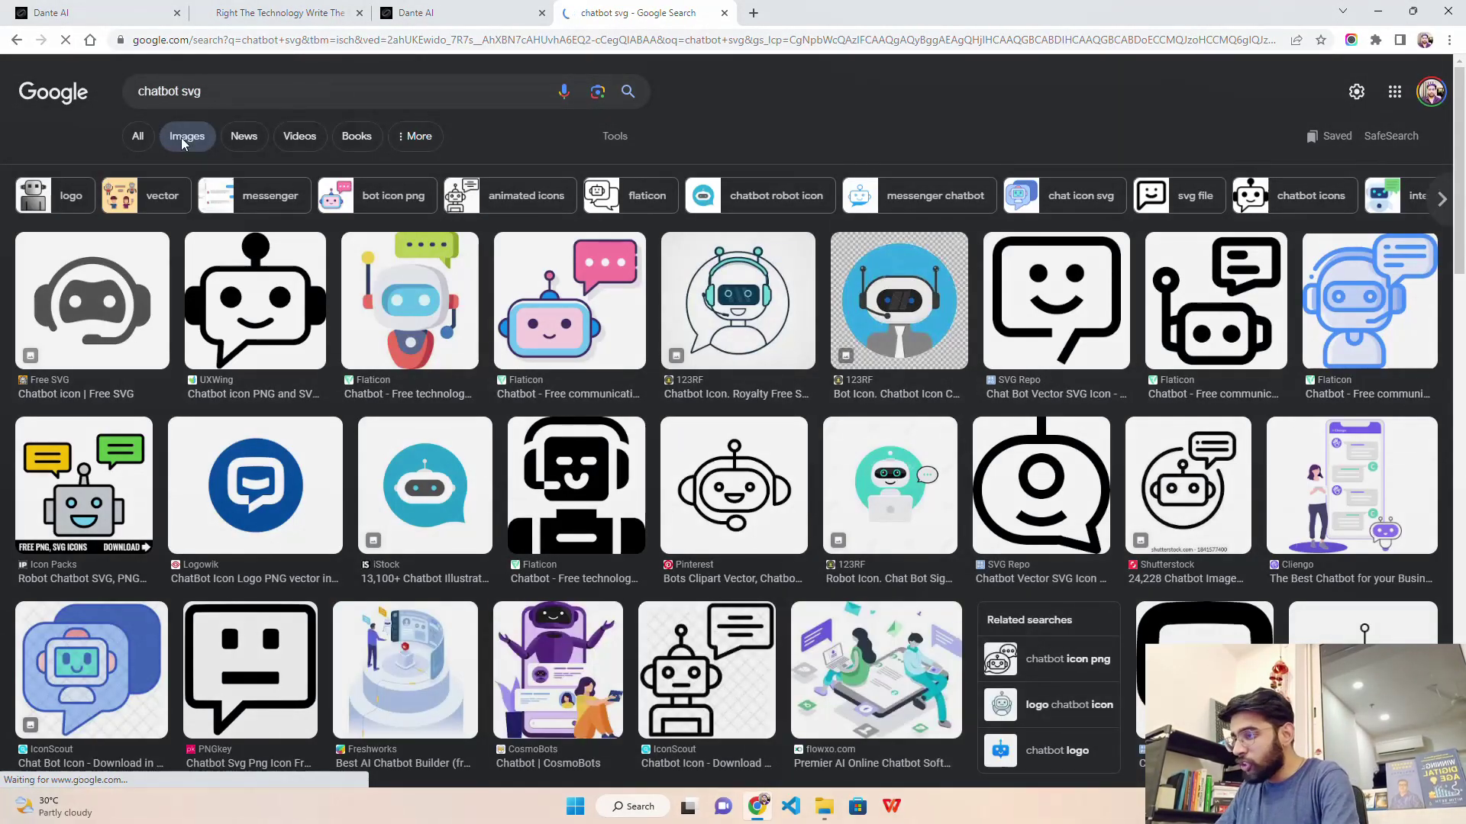
click(545, 319)
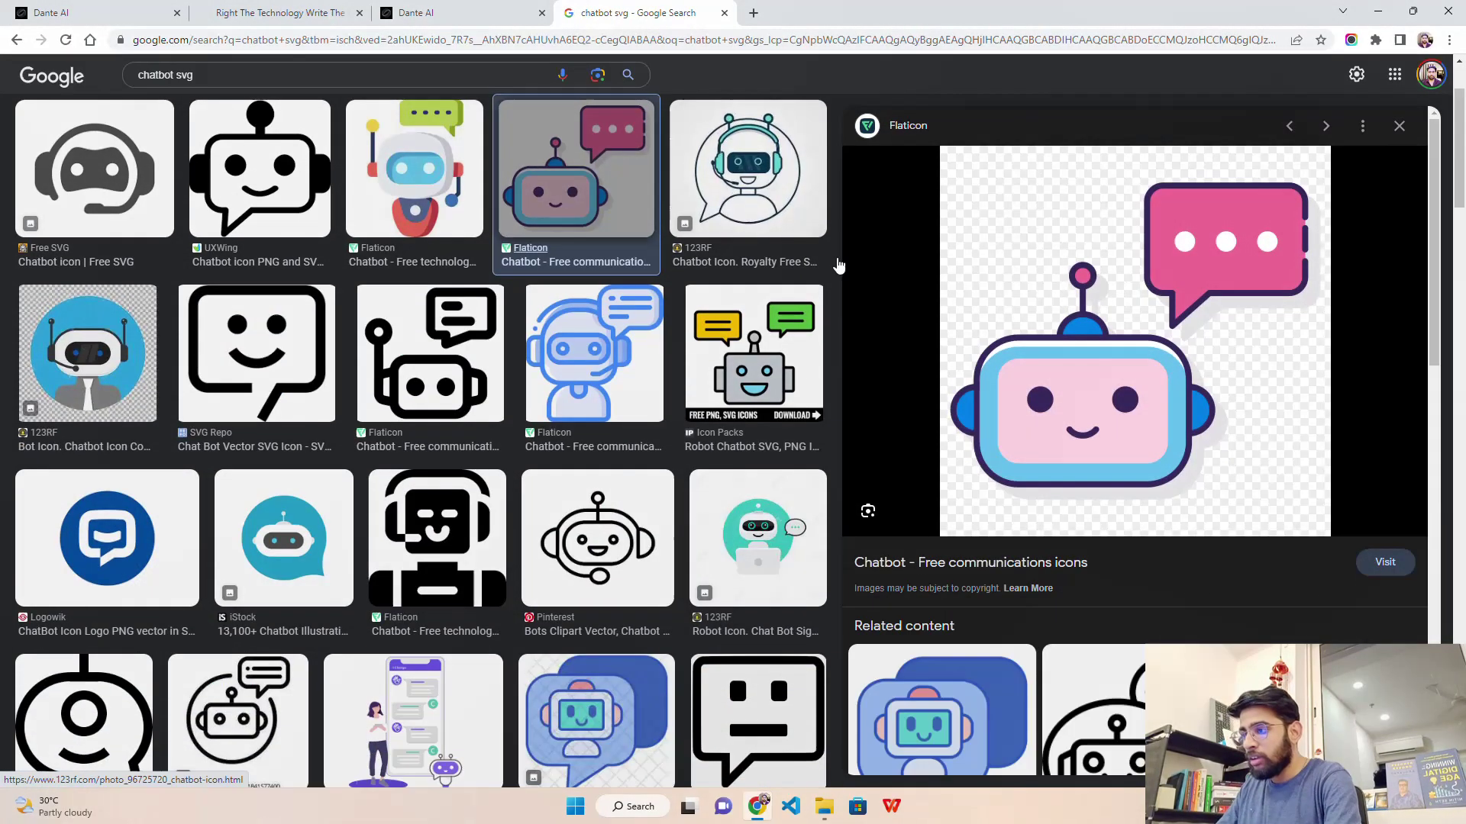
right_click(1038, 282)
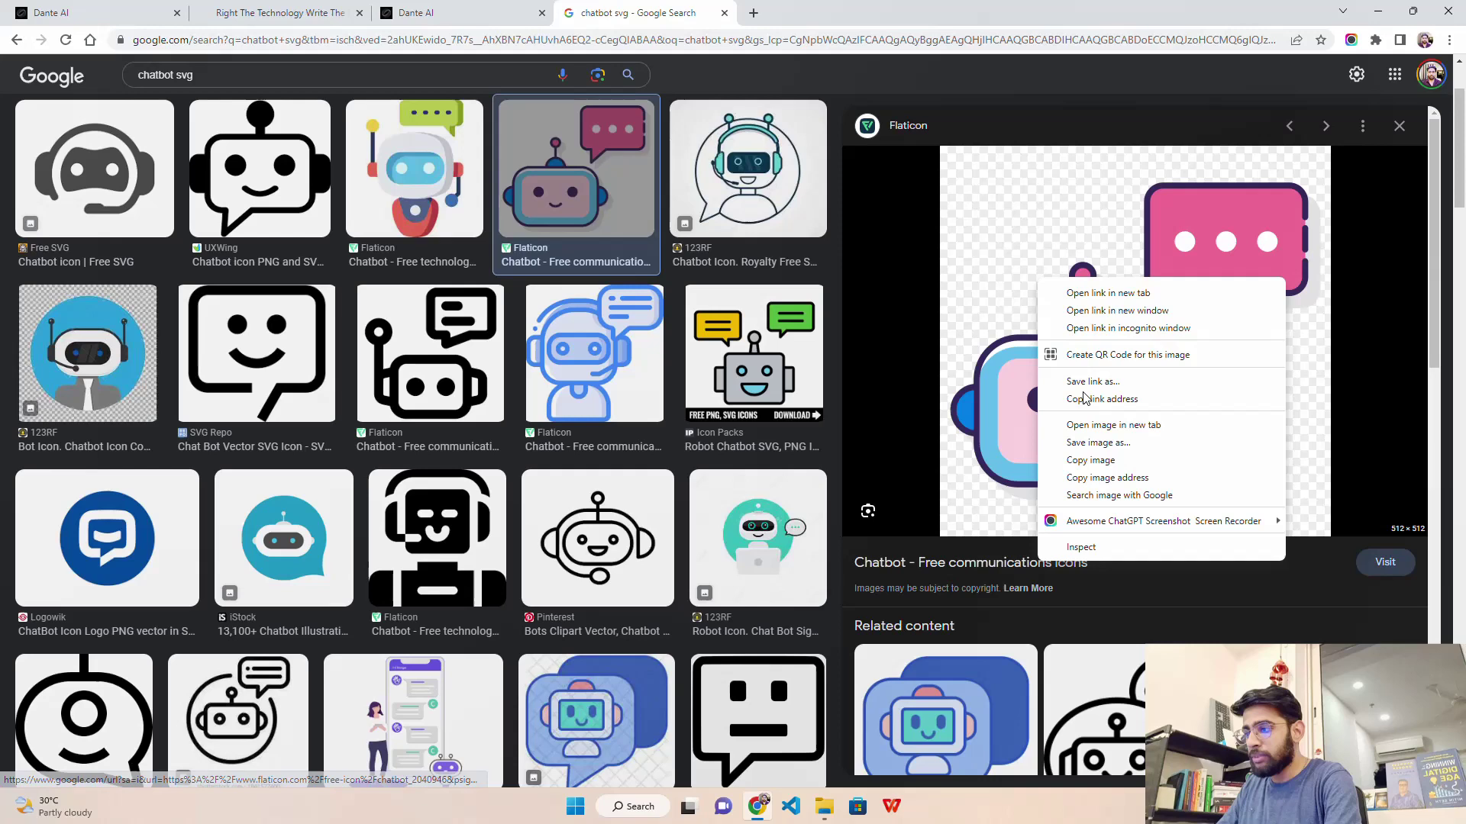
click(1098, 443)
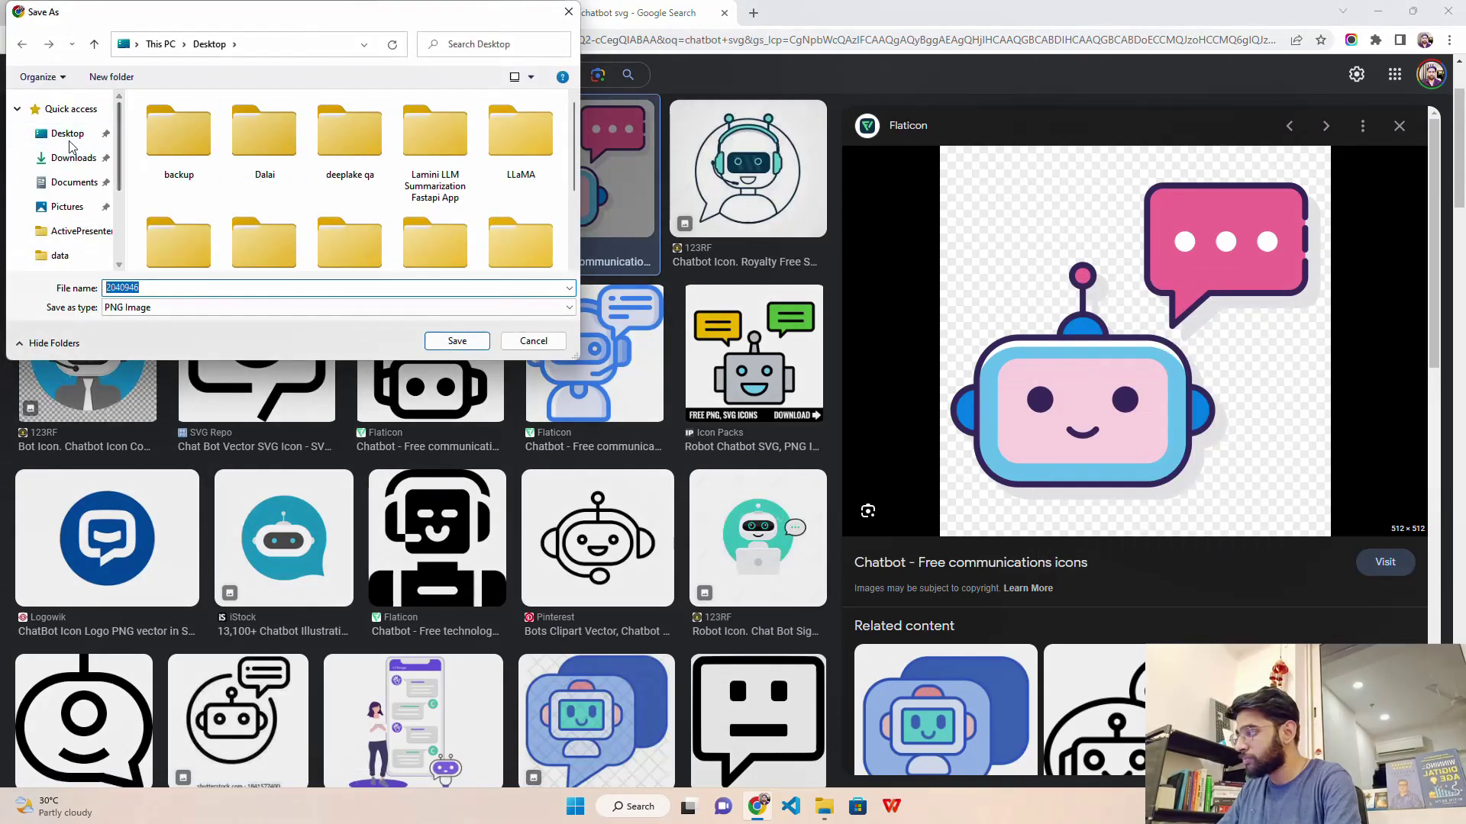
text(chatbot)
click(457, 342)
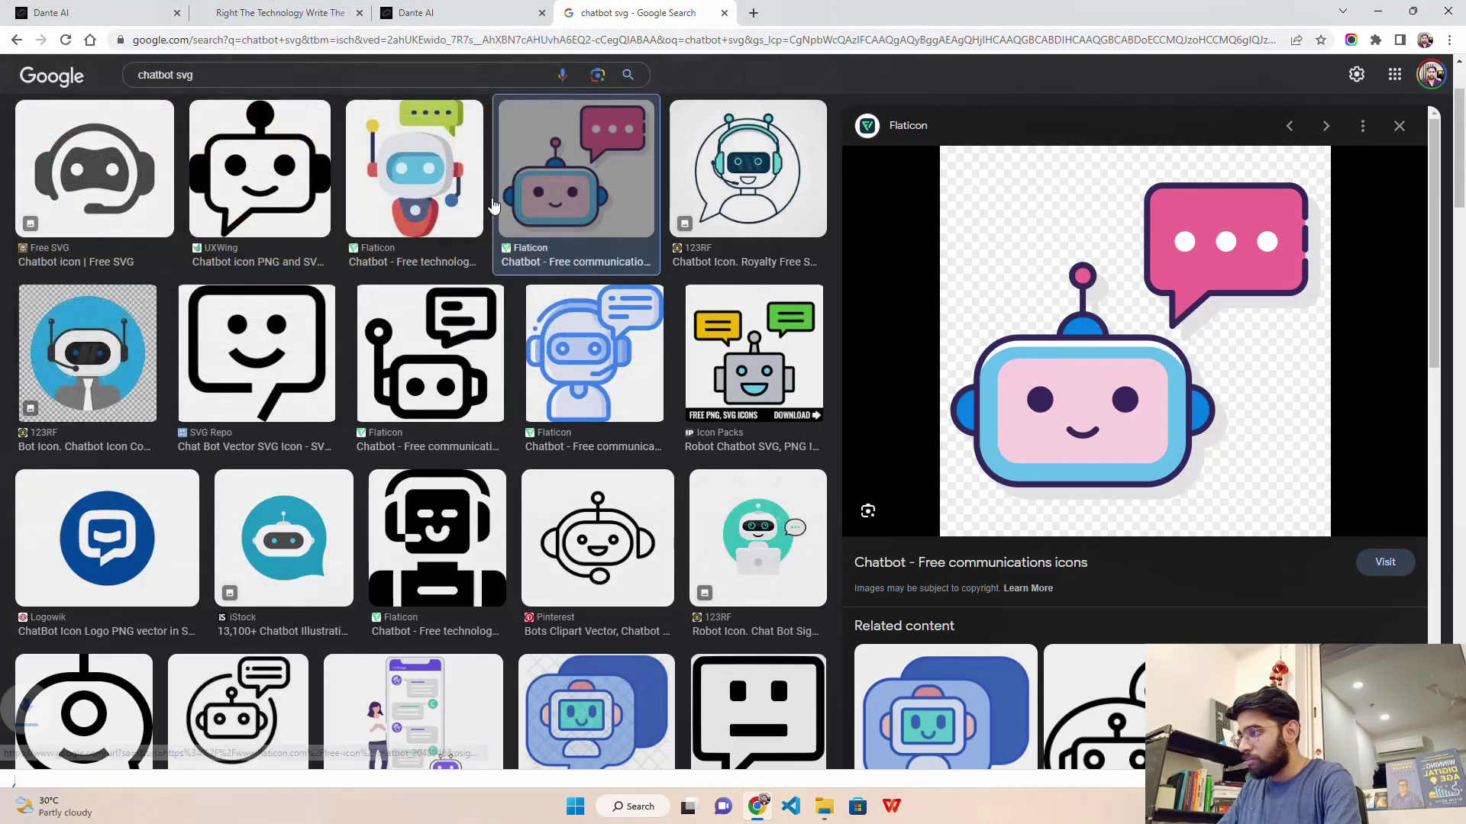
Return to Dante AI's chat interface customization settings.
click(442, 13)
click(290, 12)
click(135, 9)
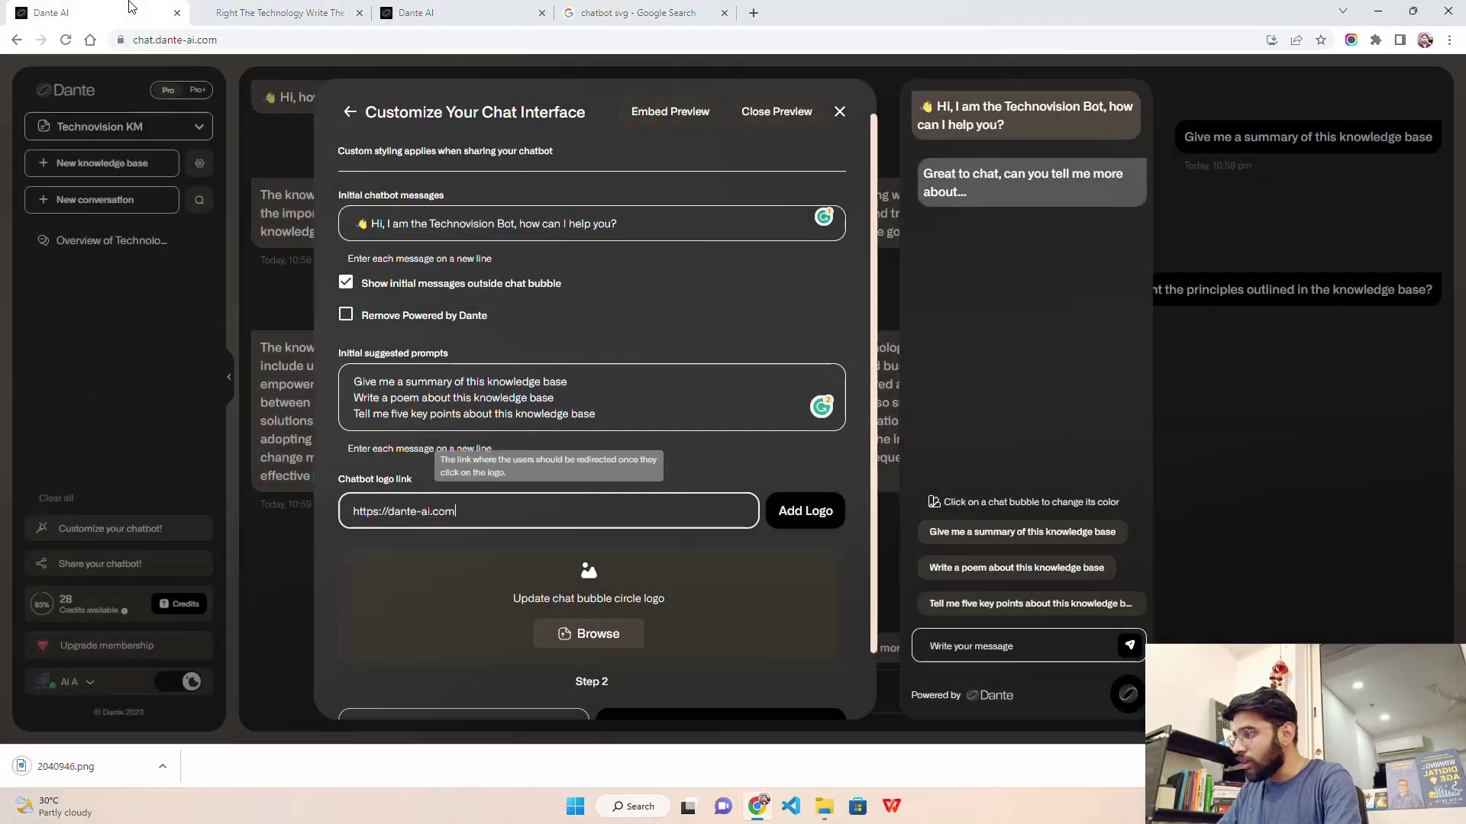
click(592, 635)
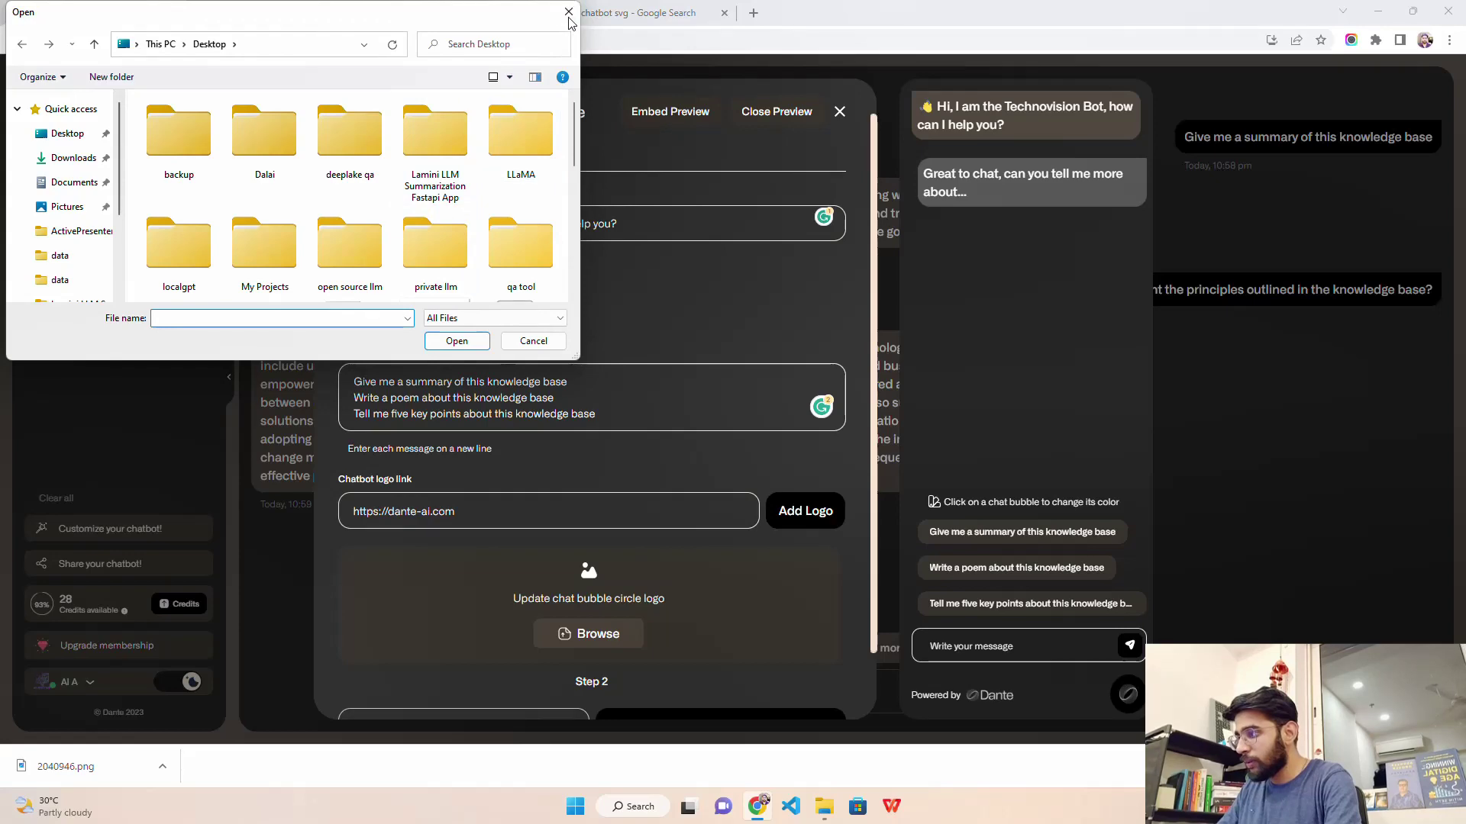
click(568, 11)
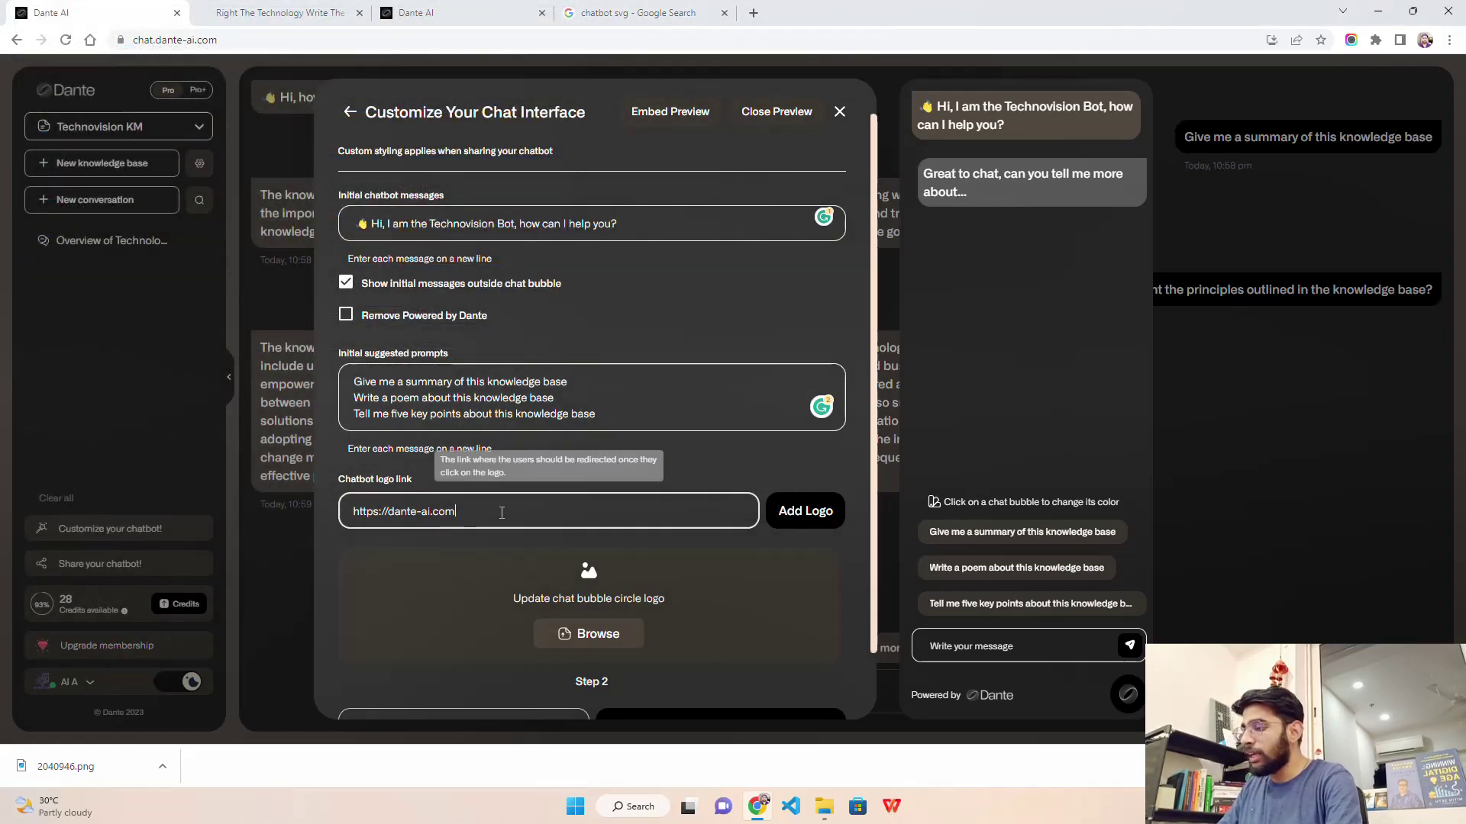
Choose Desktop > 2040946 as the chat bubble logo image.
click(797, 516)
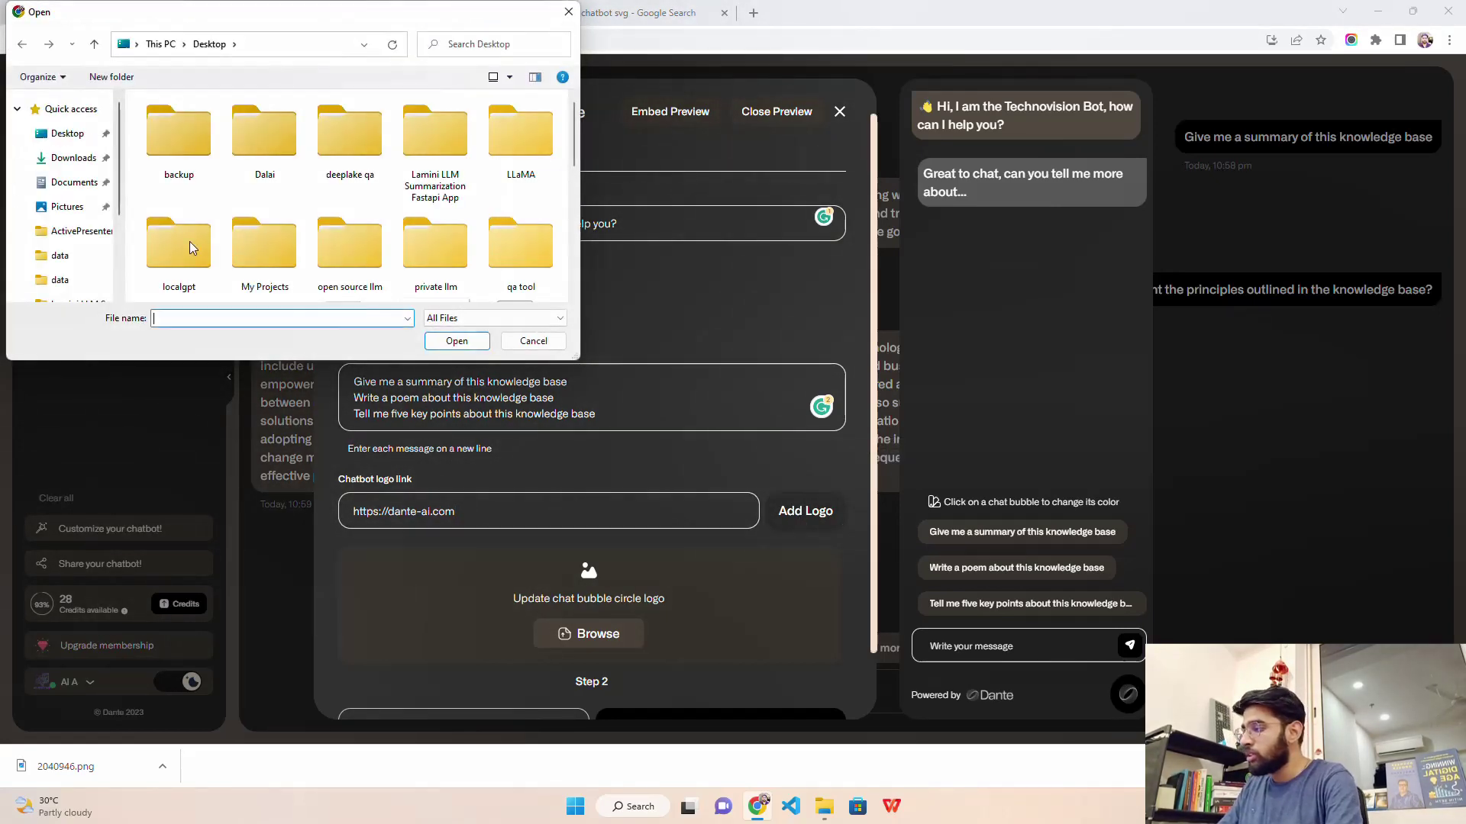
click(67, 134)
scroll(252, 199, down, 5)
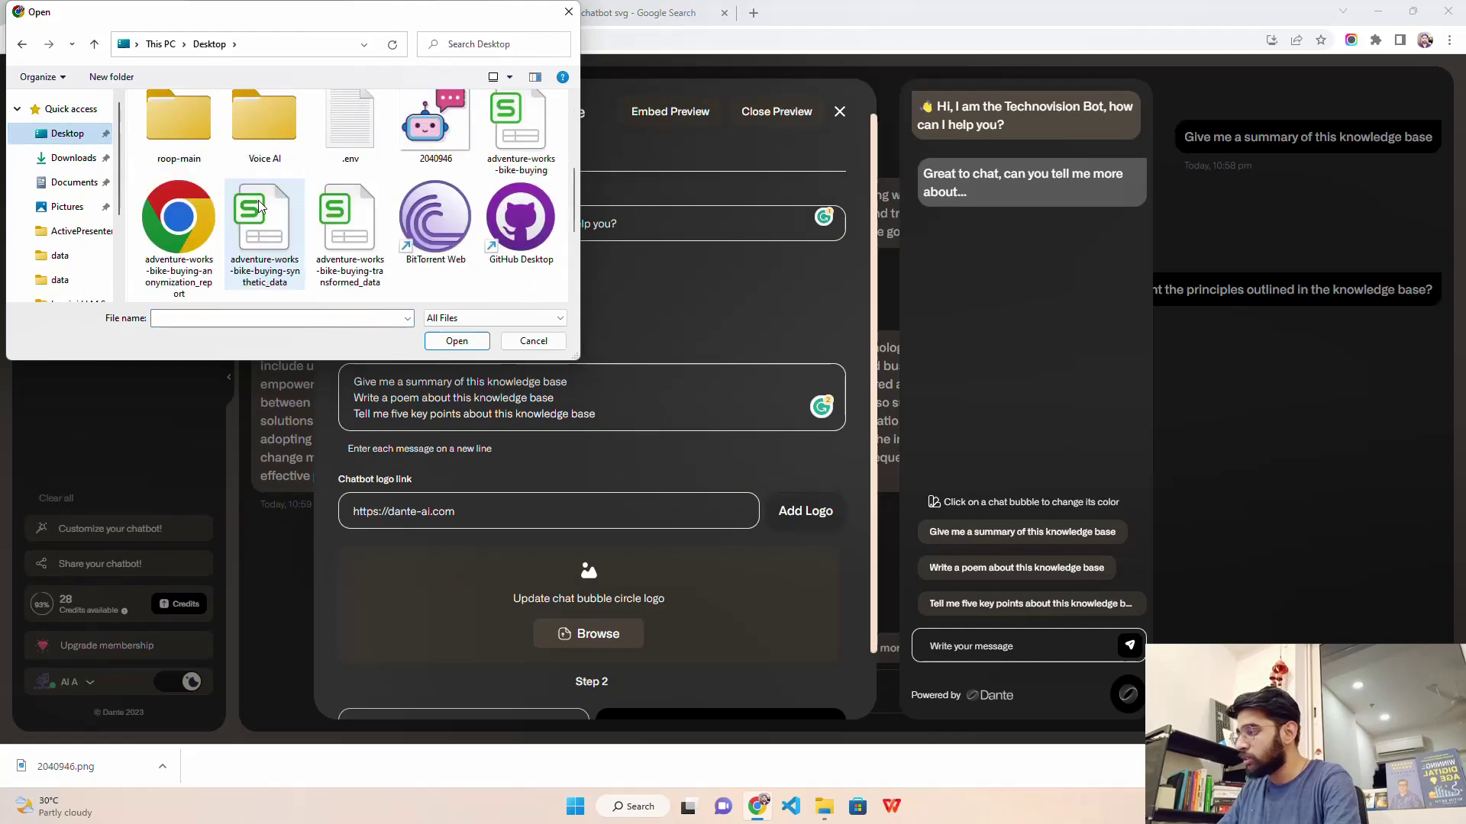
scroll(259, 206, down, 3)
scroll(382, 221, up, 6)
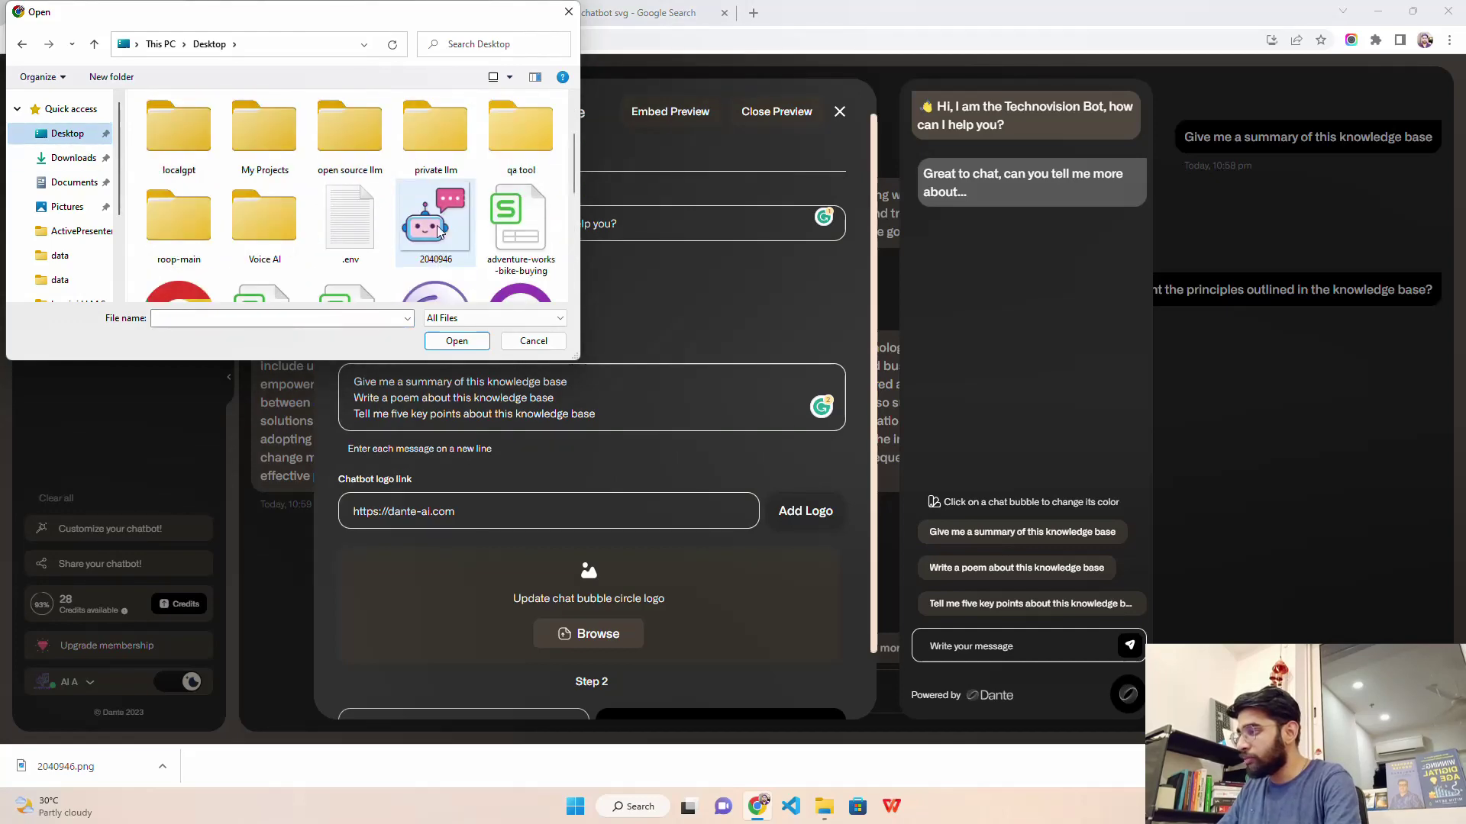
click(440, 231)
click(457, 340)
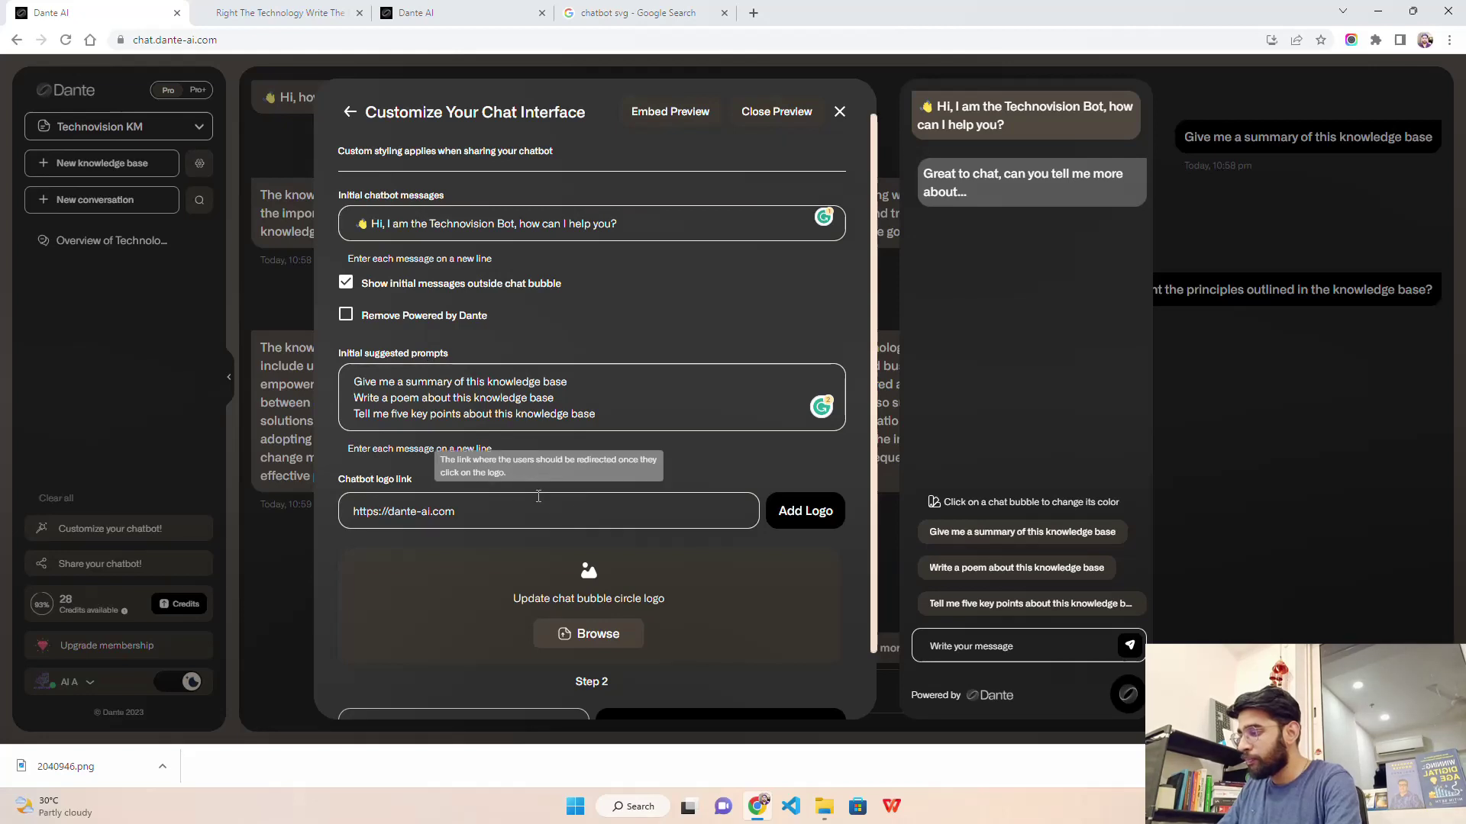
scroll(574, 524, down, 1)
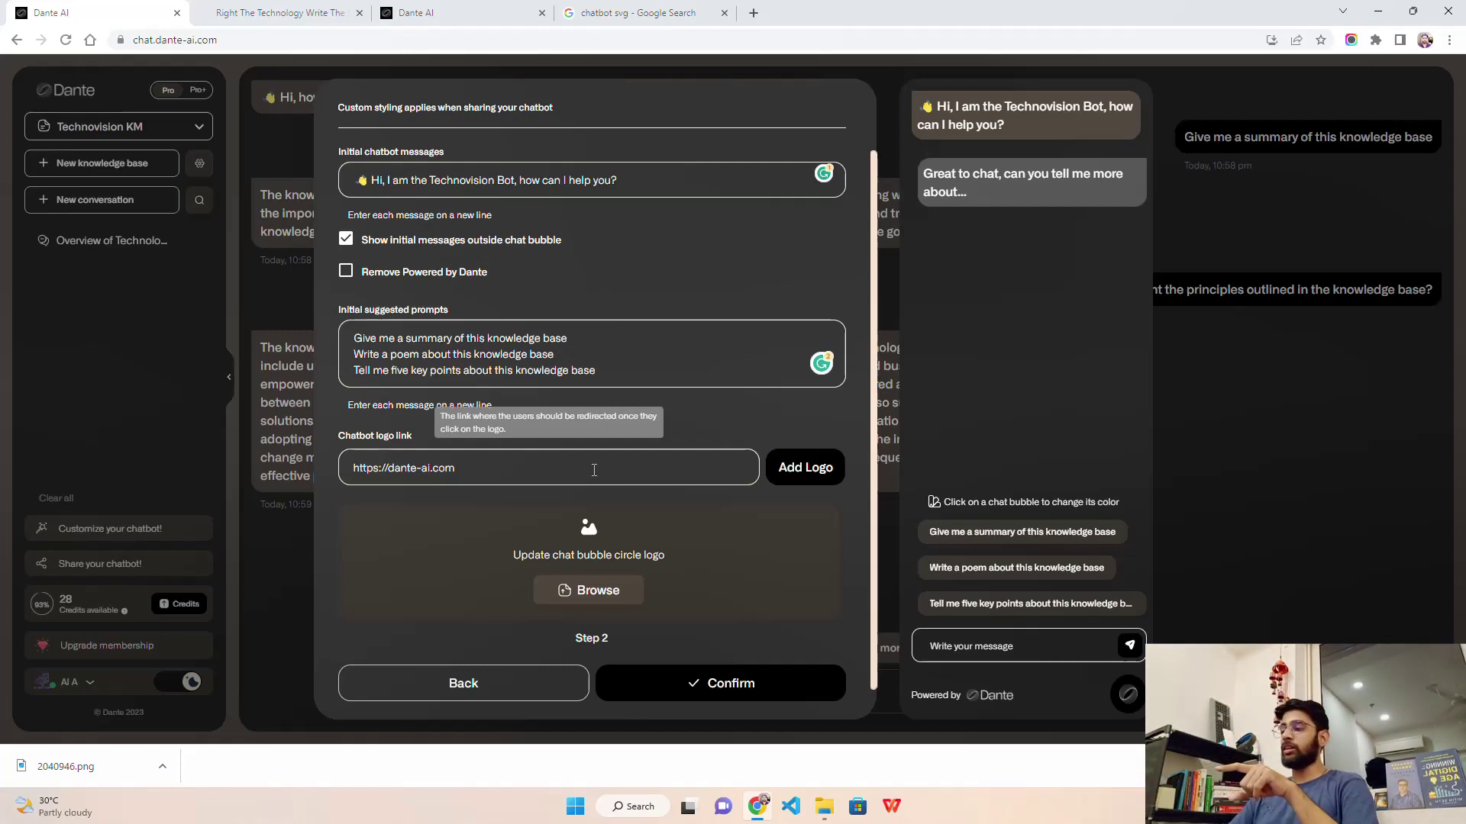
Search 'technovision capgemini' in a new tab, open the TechnoVision 2023 page and select its URL.
click(759, 15)
text(techno)
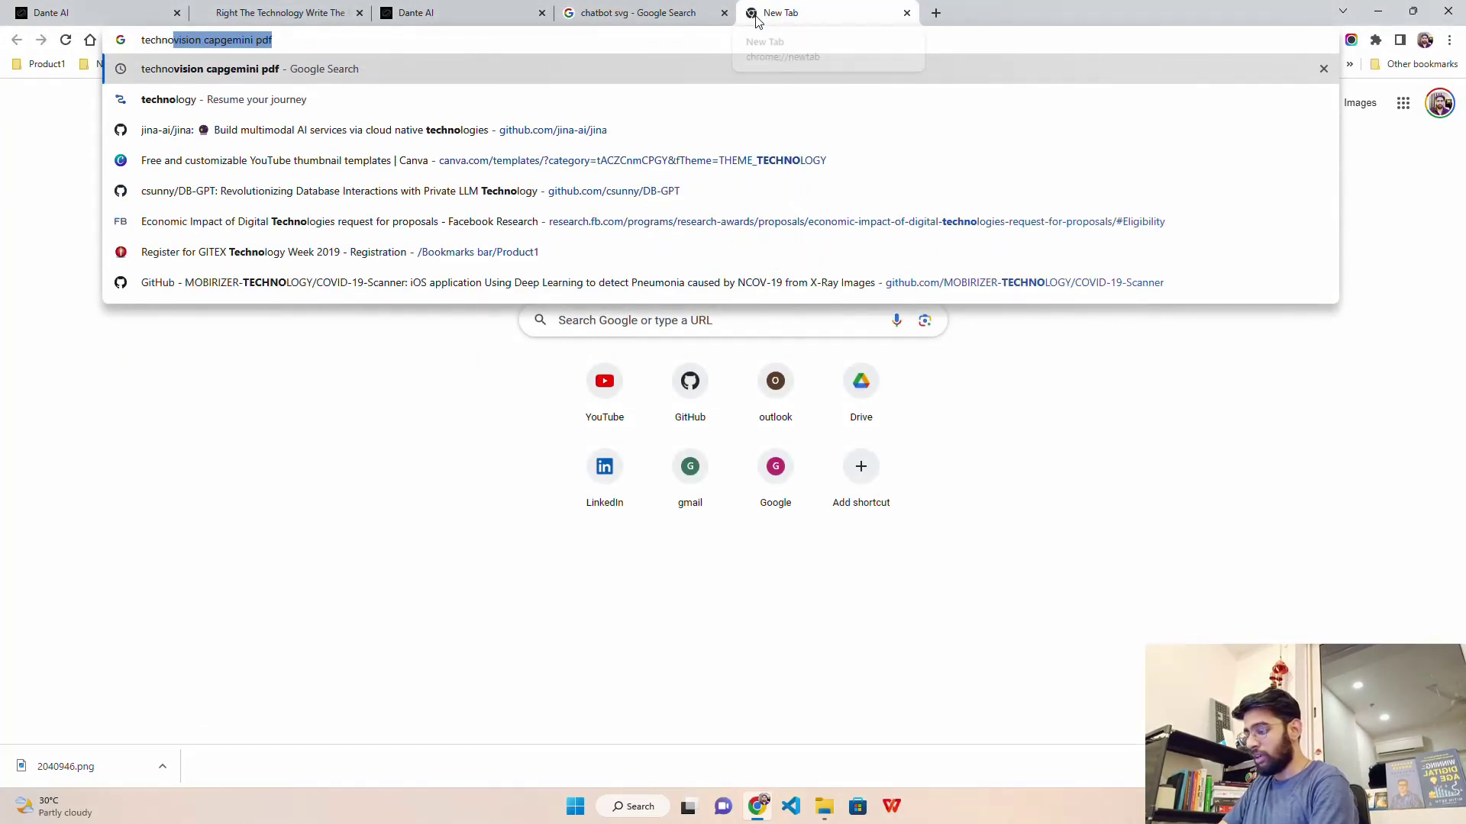
text(vision )
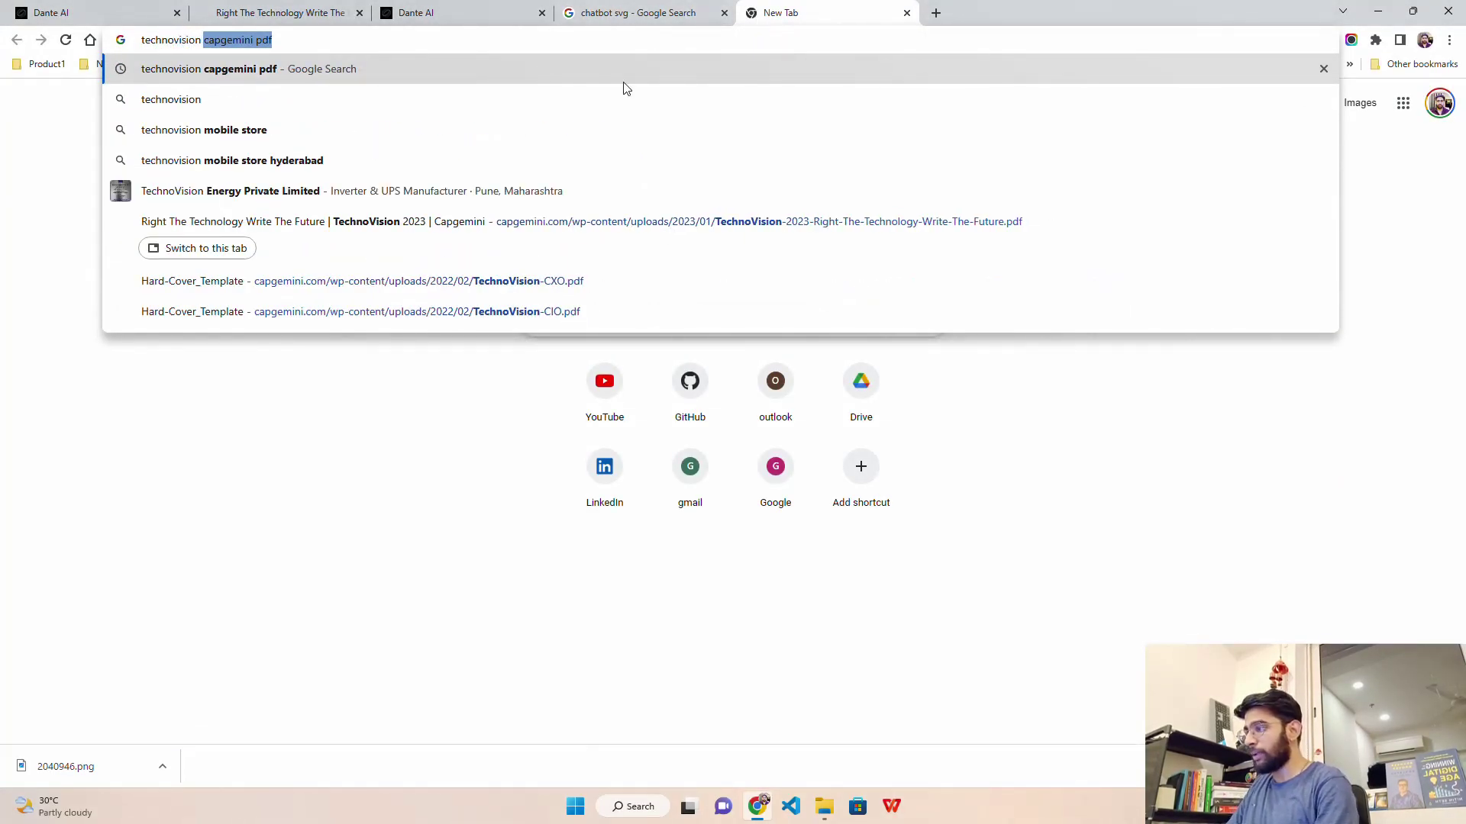
text(capgemini)
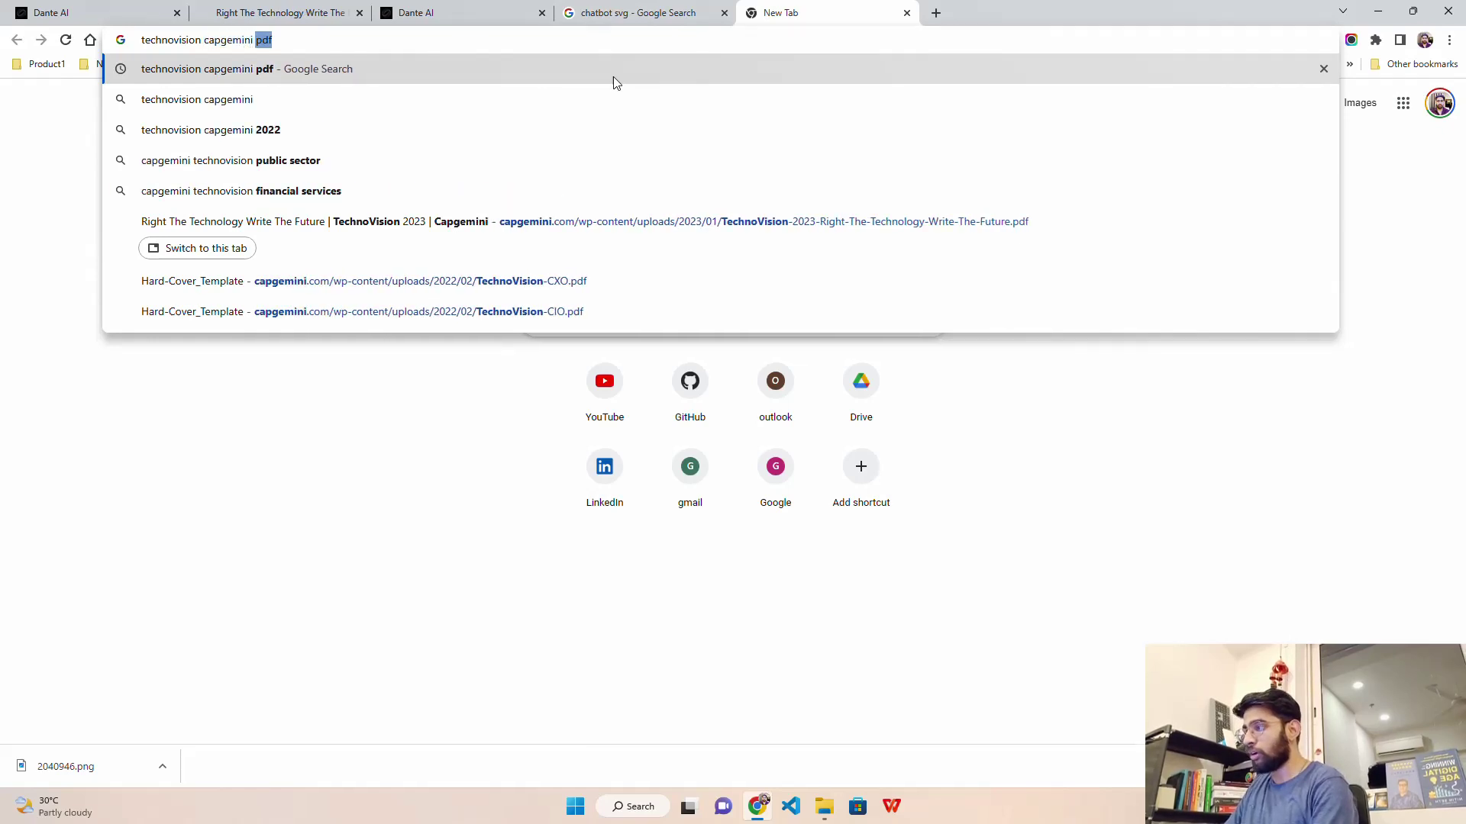
key(BackSpace)
key(Return)
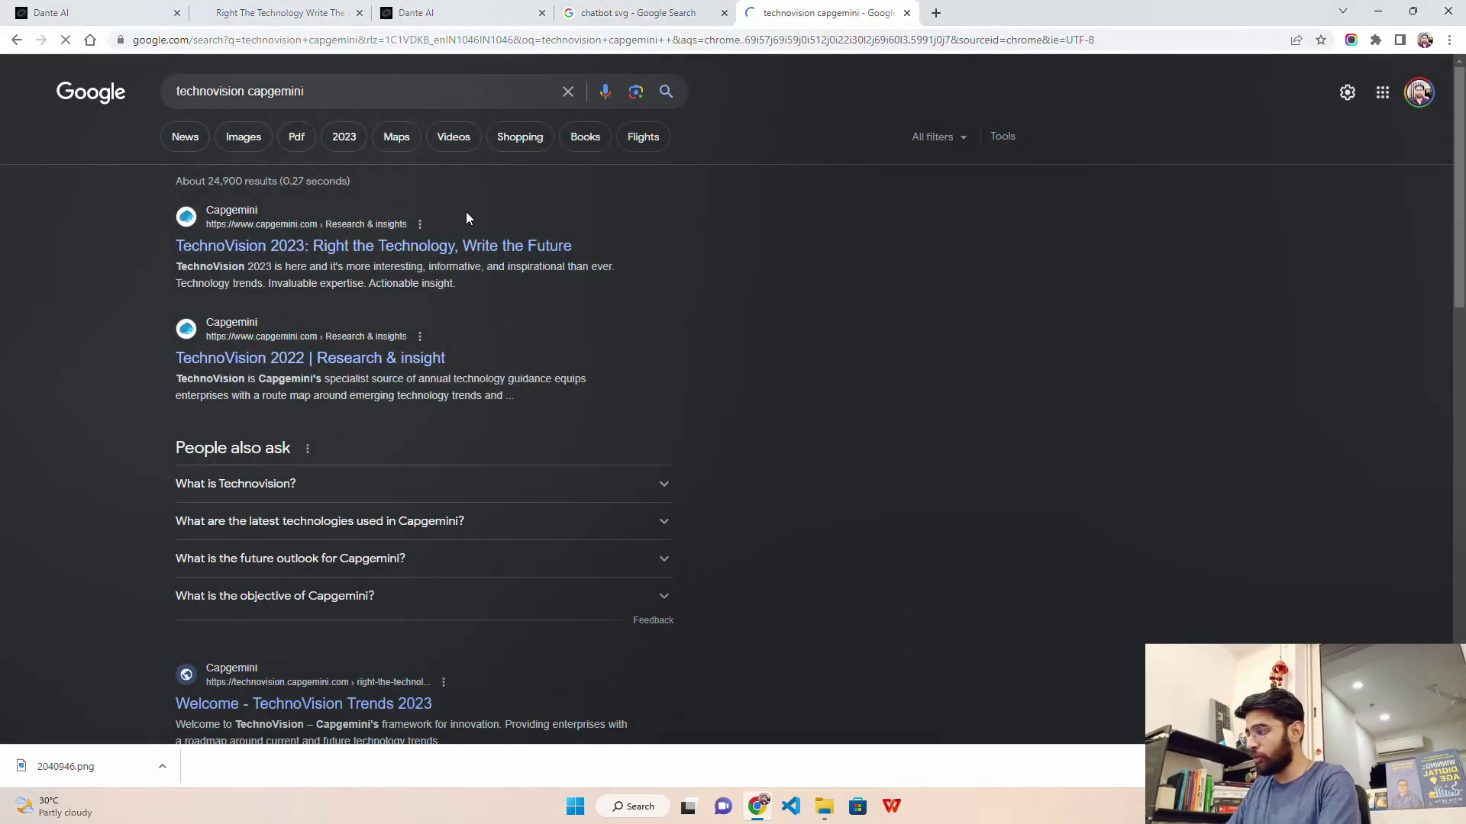
click(422, 246)
click(316, 40)
key(ctrl+c)
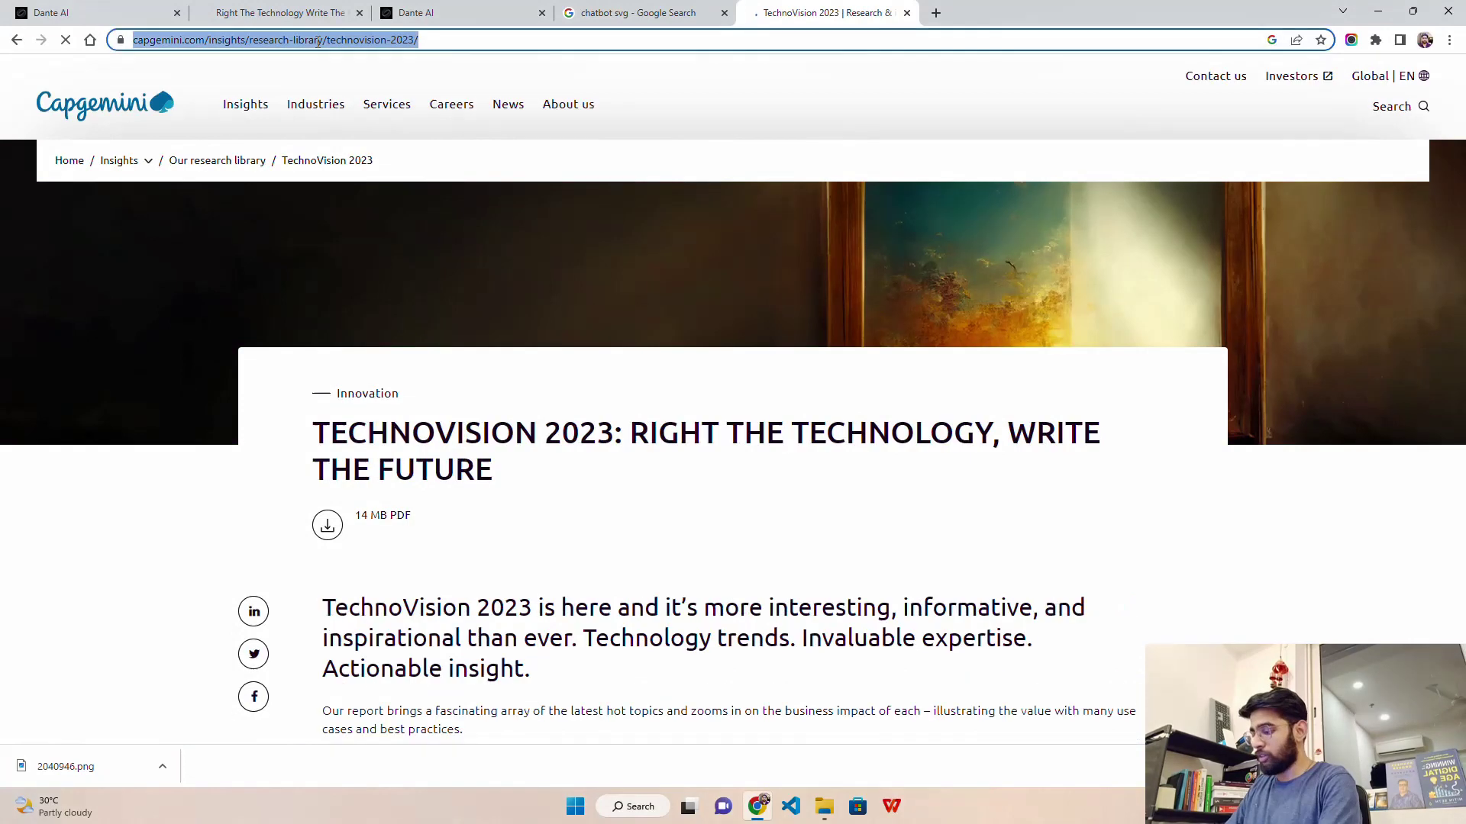
Replace the chatbot logo link with the TechnoVision page URL and confirm the settings.
click(527, 13)
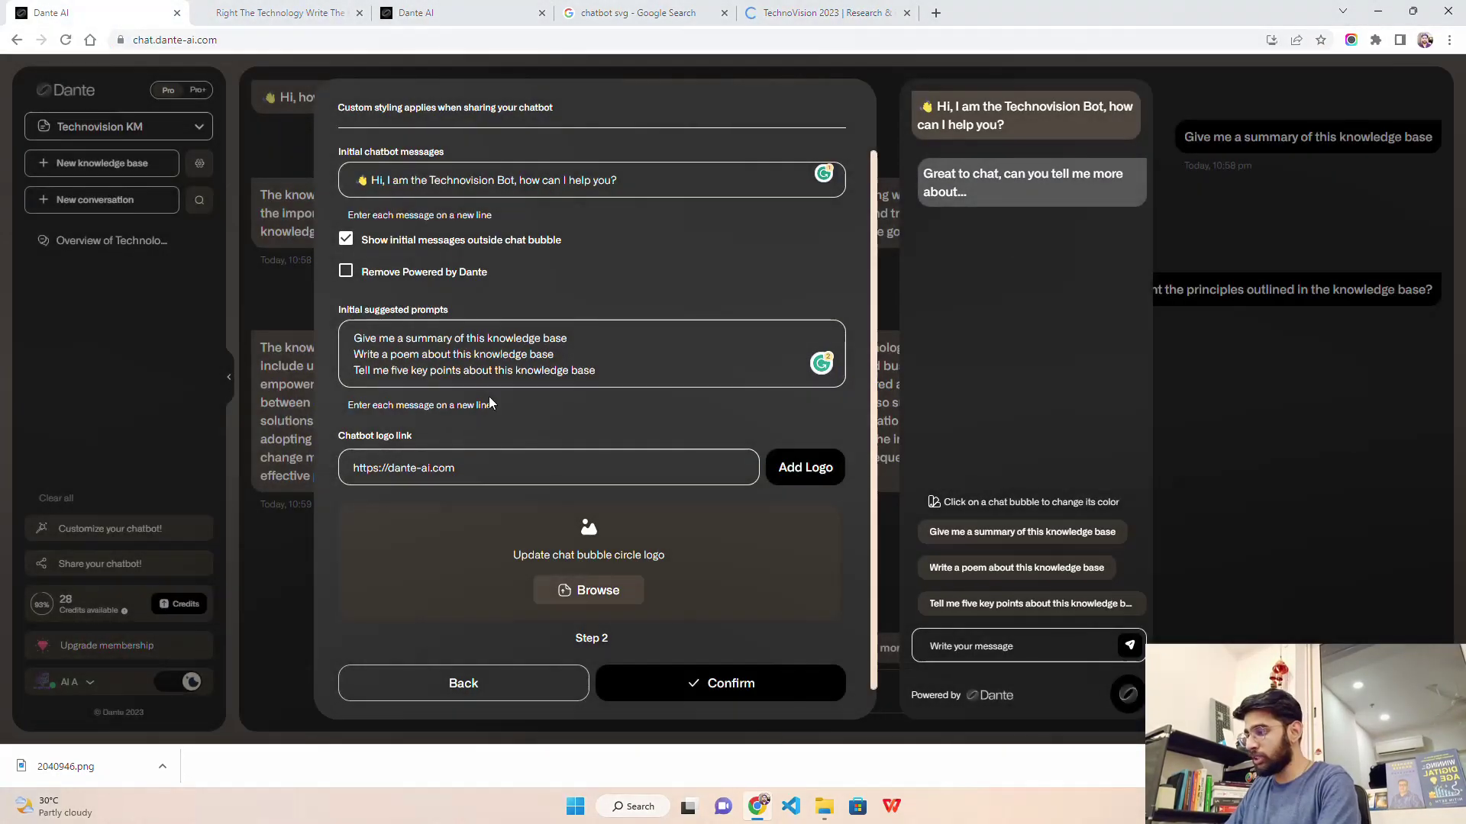
click(476, 467)
key(ctrl+a)
key(BackSpace)
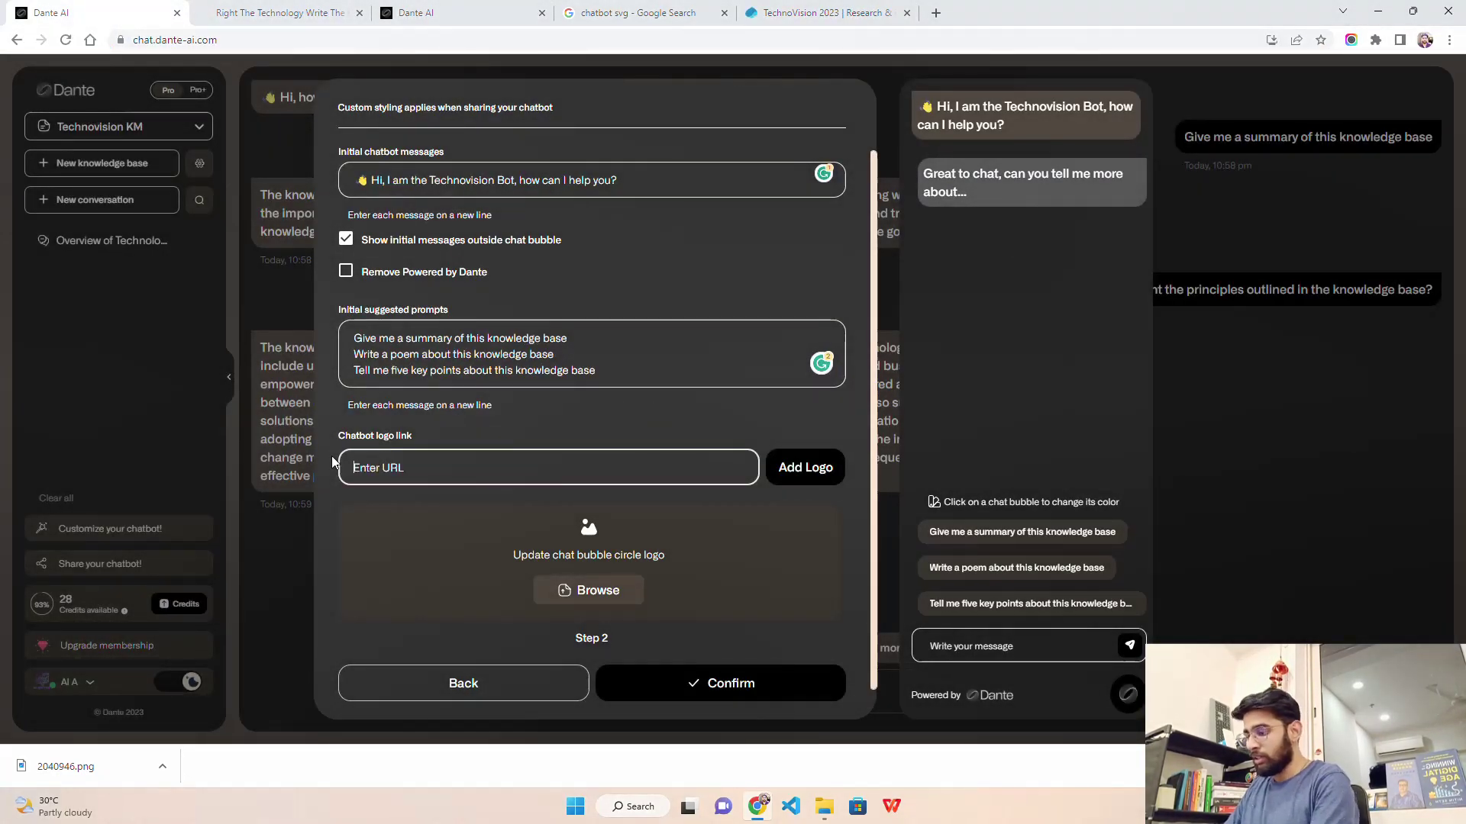
key(ctrl+v)
click(671, 686)
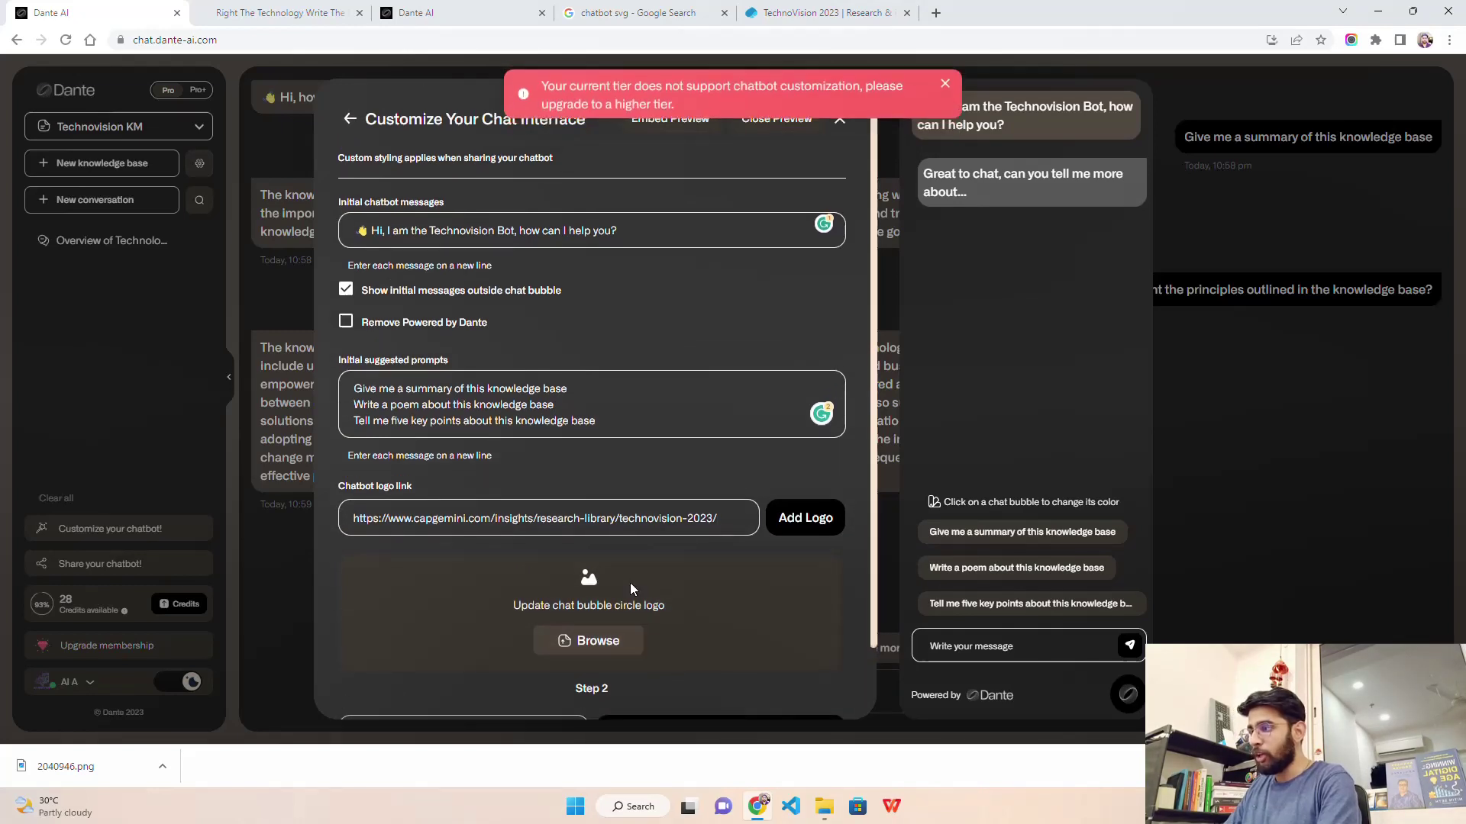
Clear the rejected TechnoVision link from the logo link field.
click(719, 525)
drag(719, 525, 360, 527)
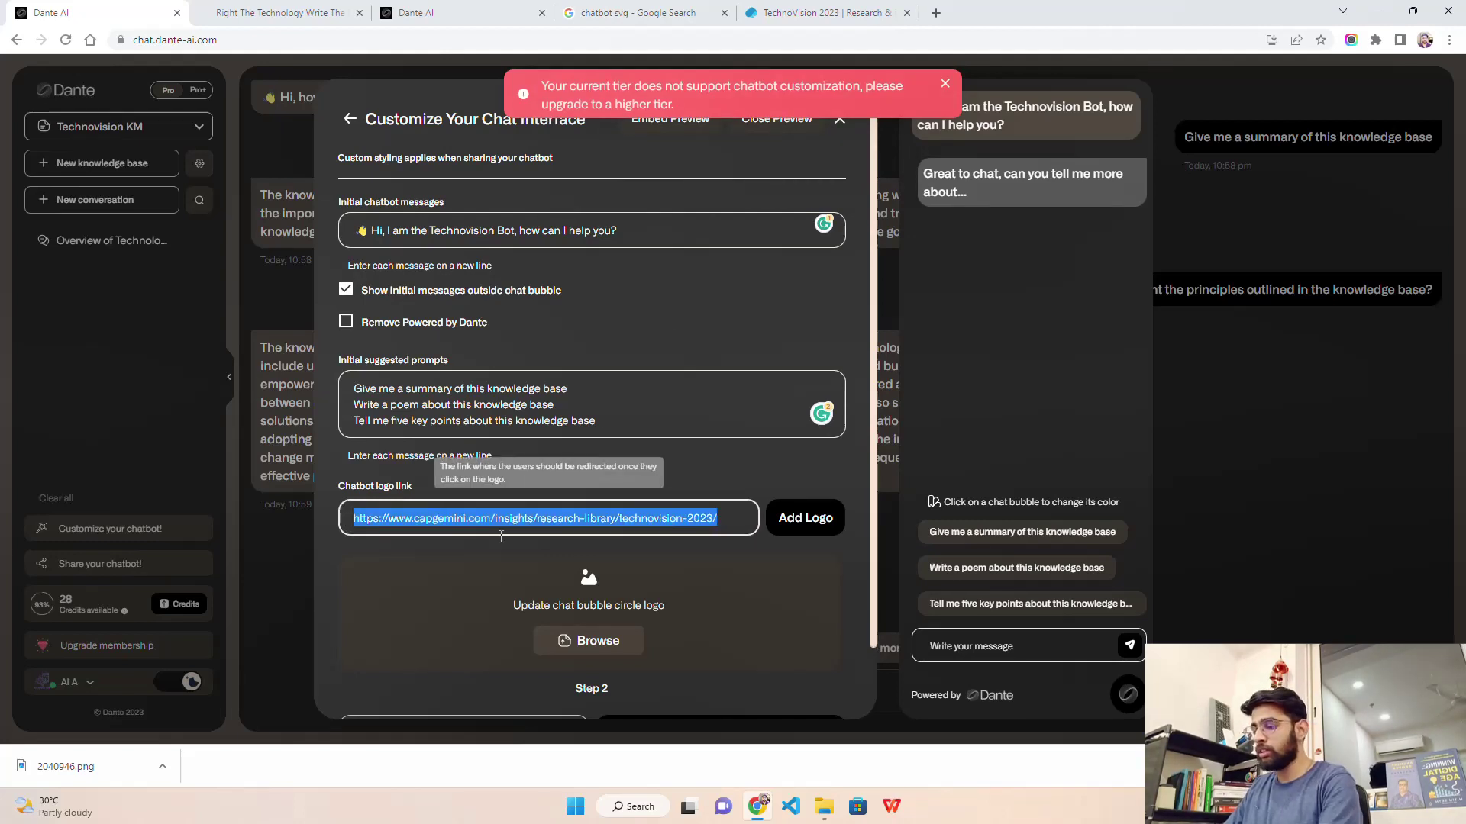
key(BackSpace)
scroll(587, 626, down, 1)
Exit the customization dialog via Back and close, then try sharing the chatbot.
click(517, 685)
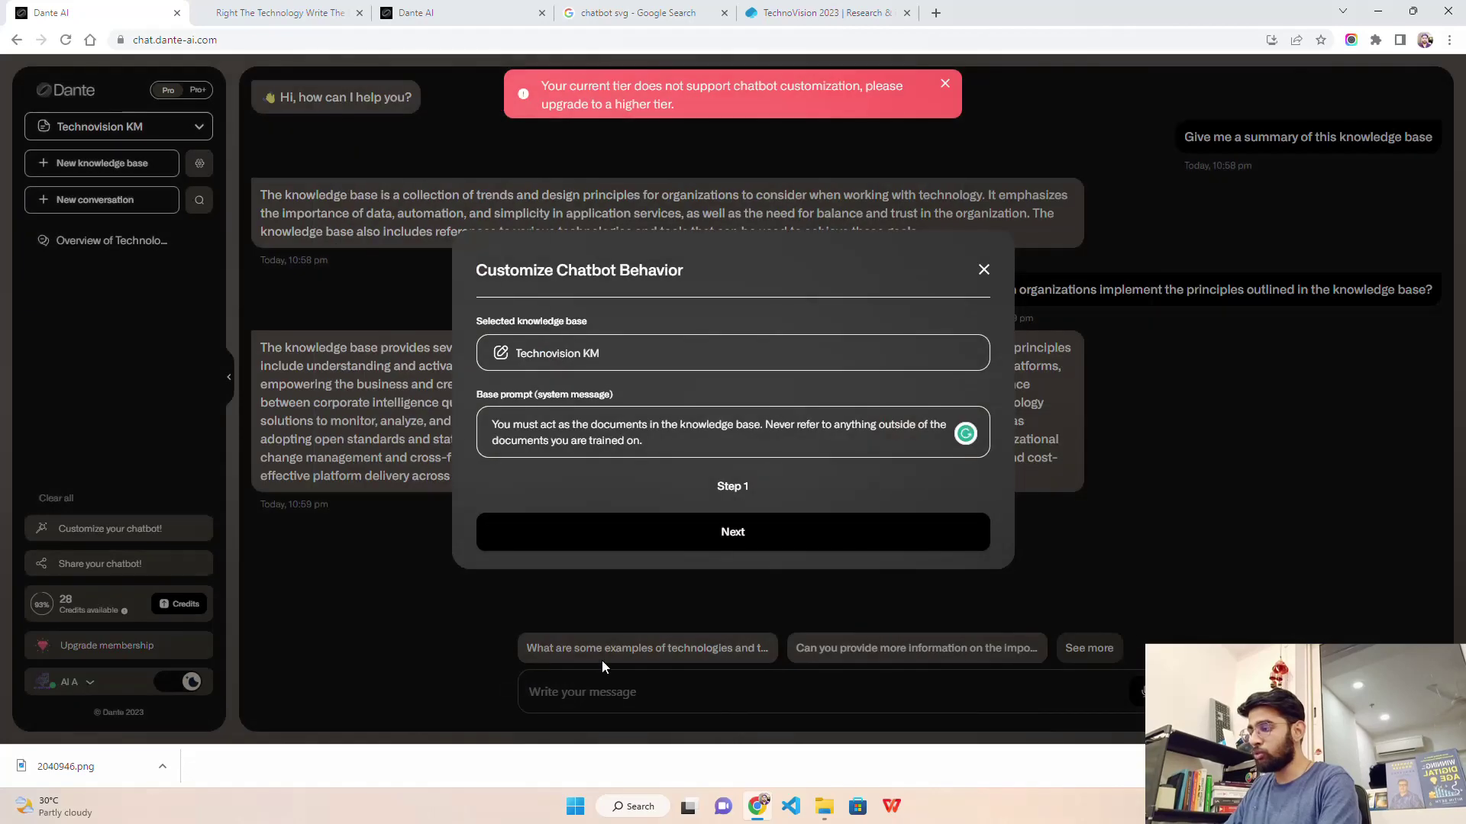
click(985, 270)
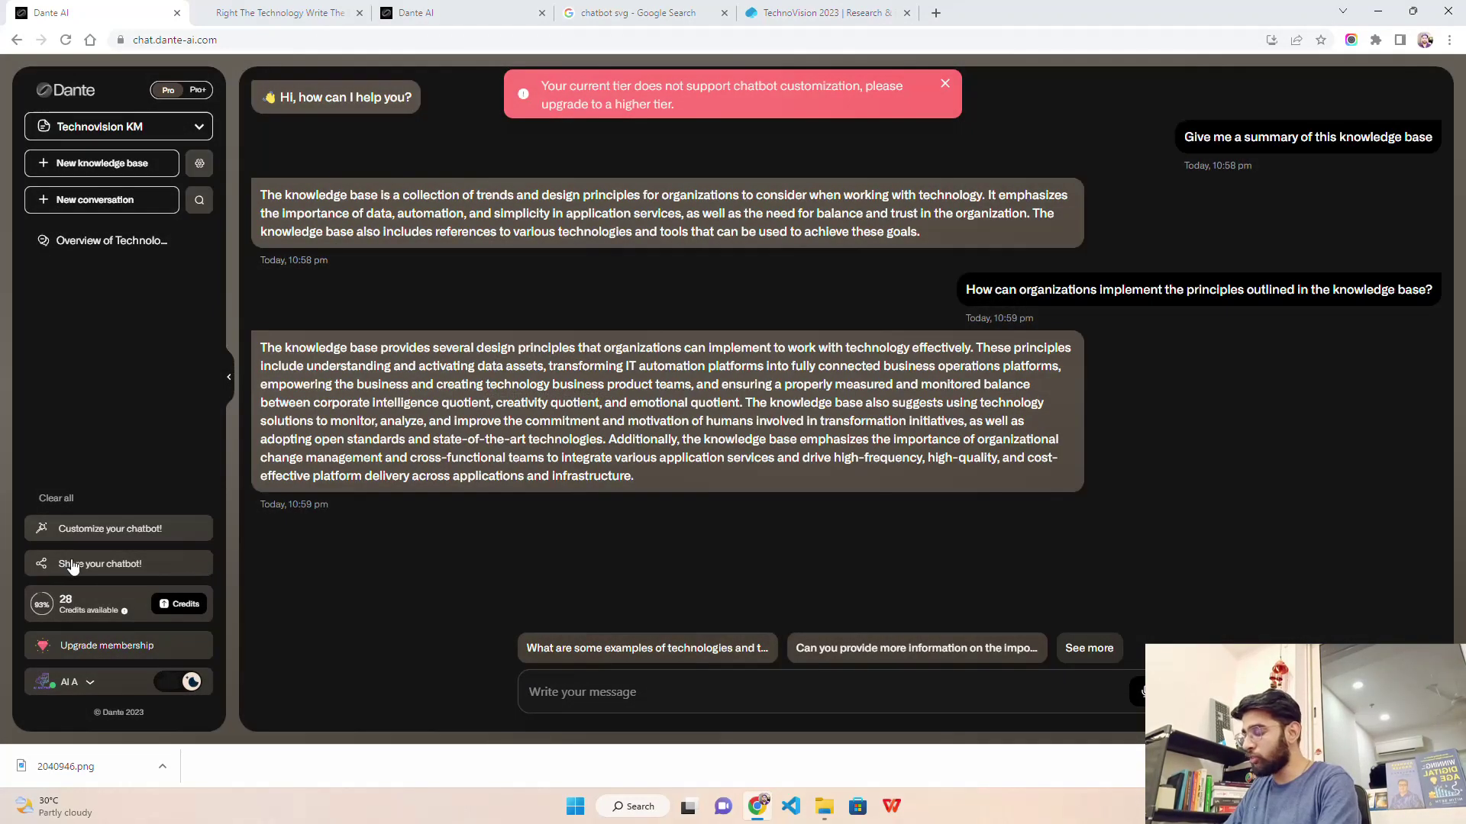
click(73, 565)
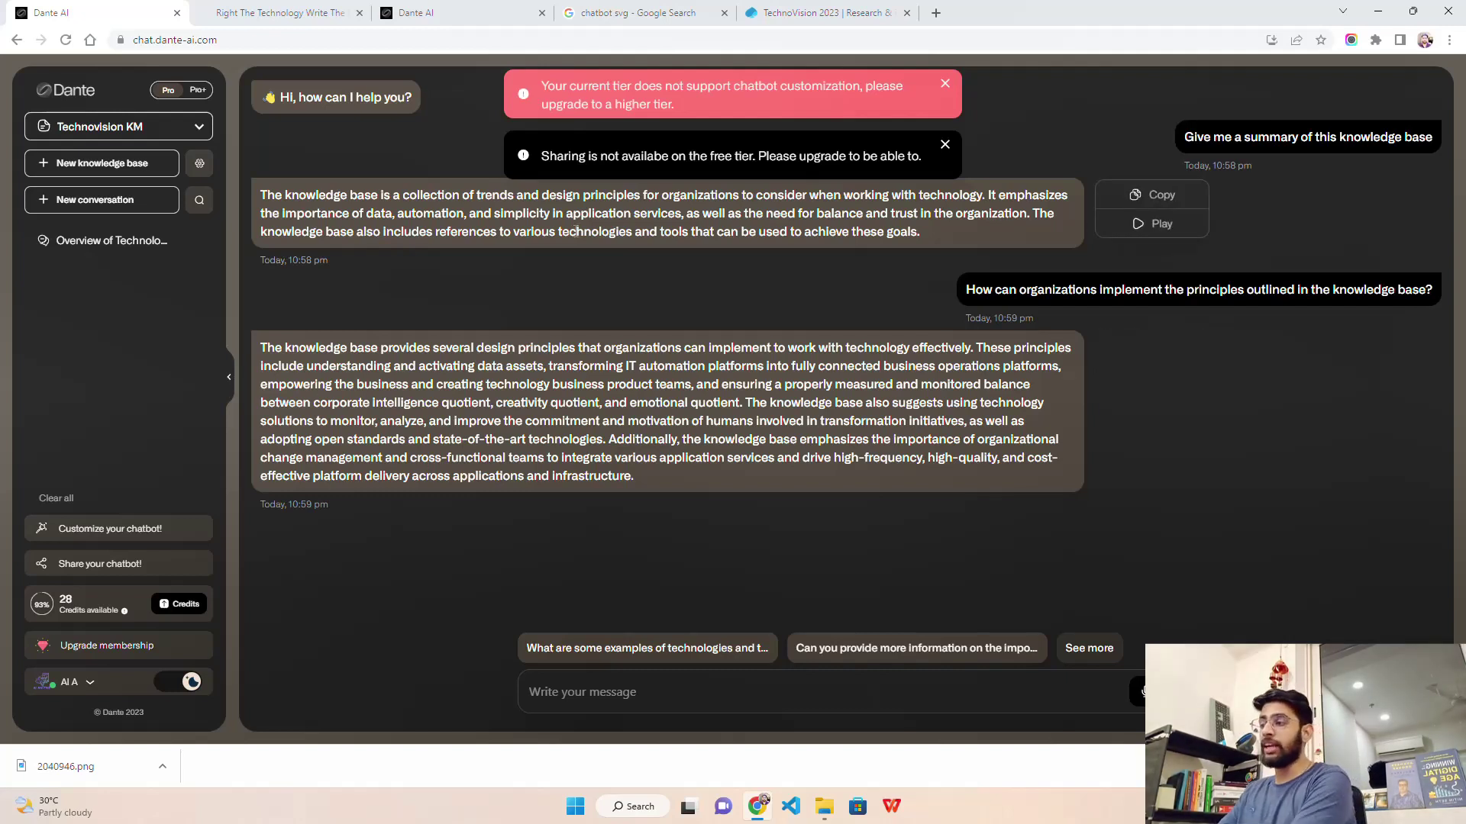
Dismiss both warnings and ask 'What do you mean by "Balance by design"?'.
click(944, 145)
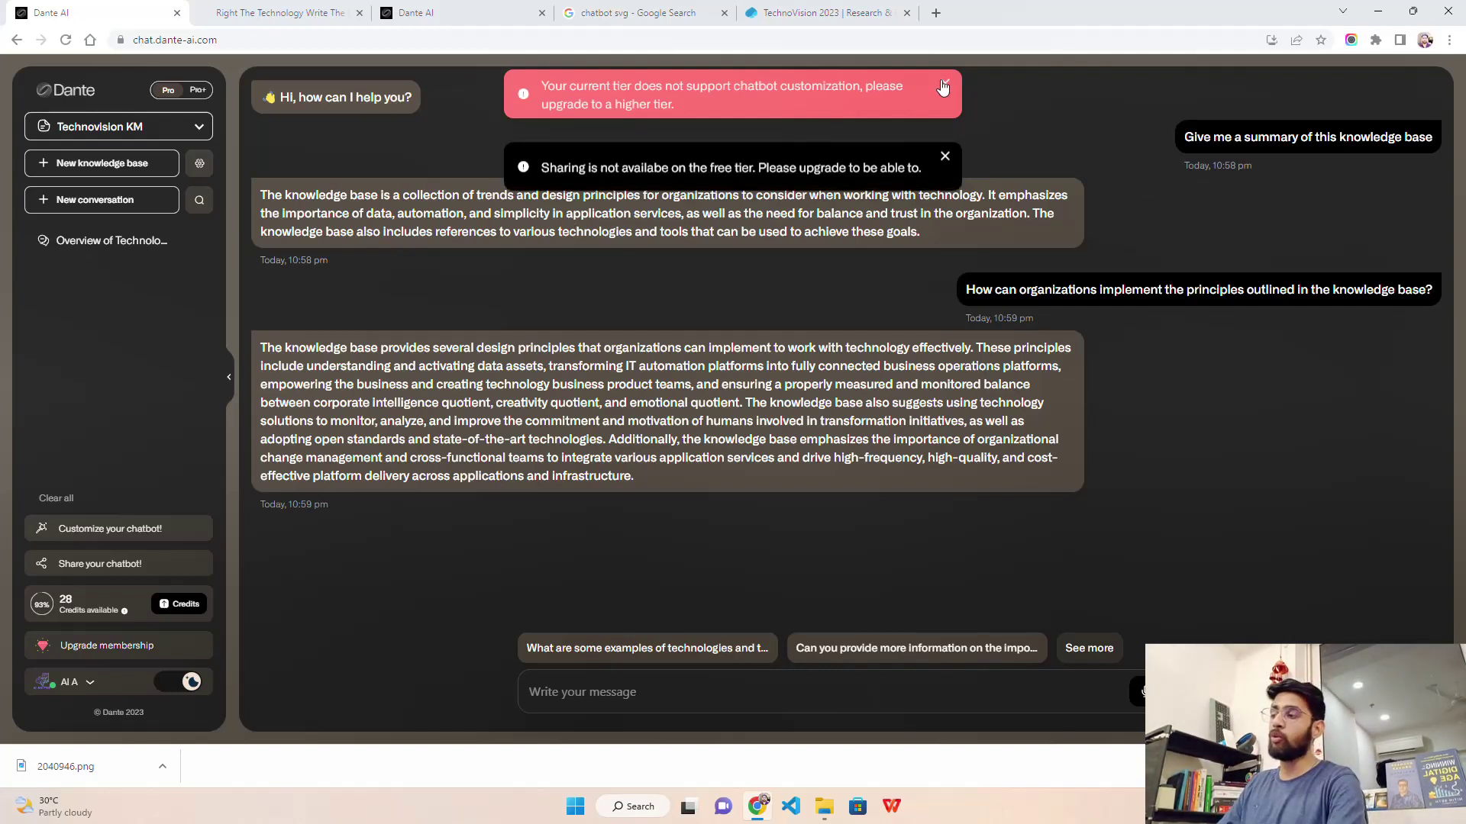
click(951, 116)
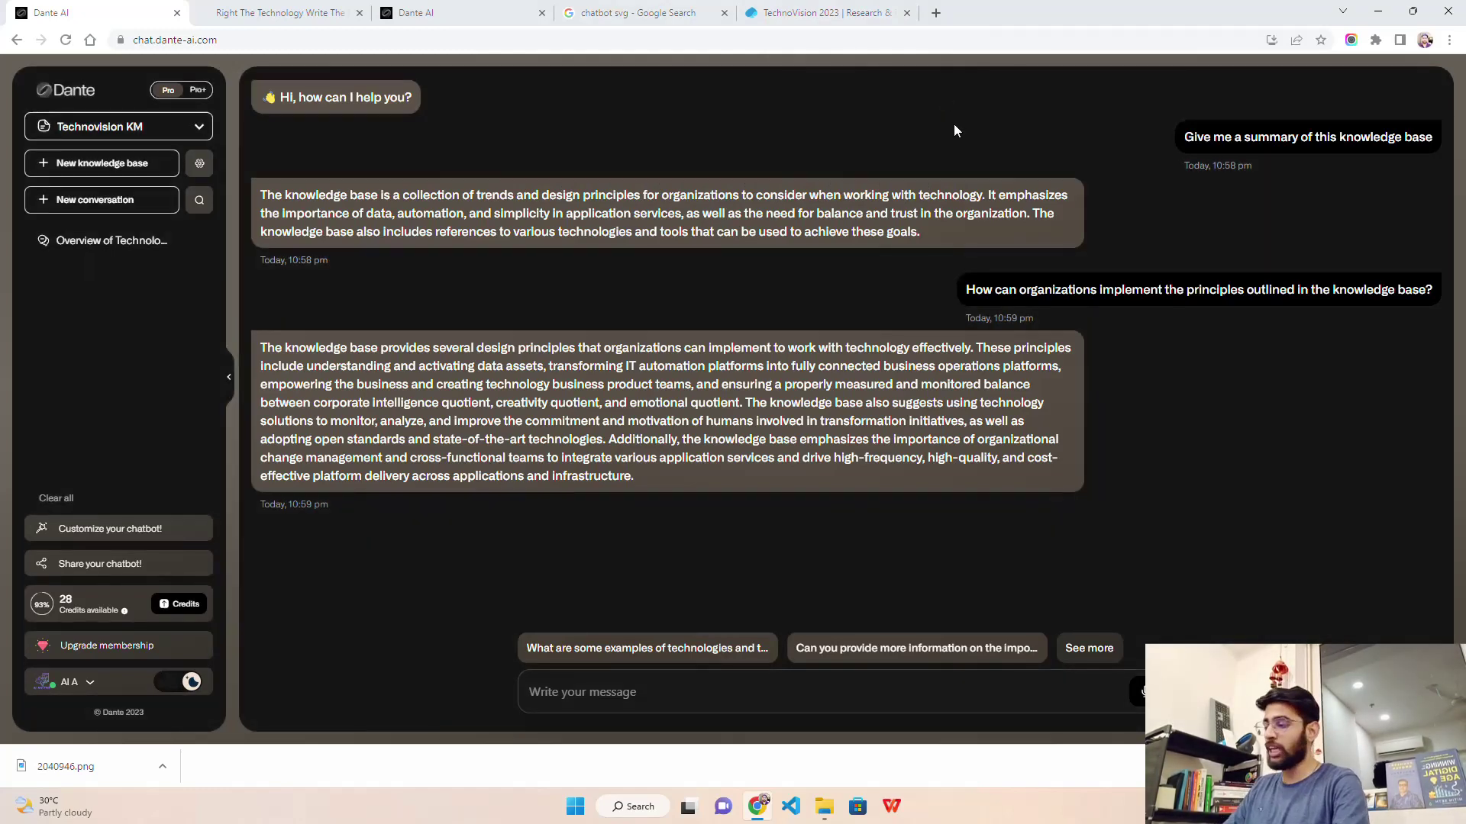
text(What do)
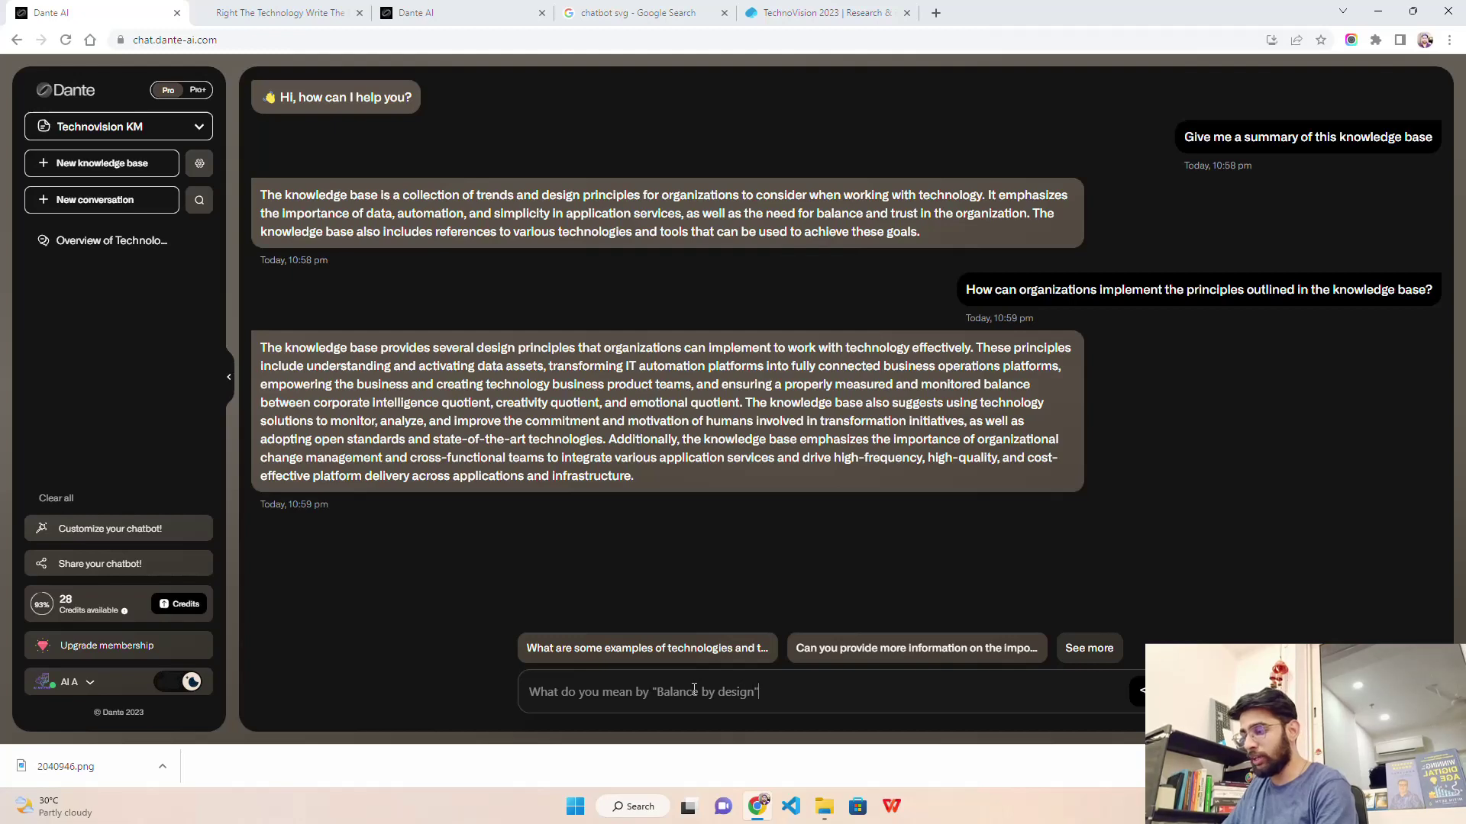
text(you mean by "Balance by design"?)
key(Return)
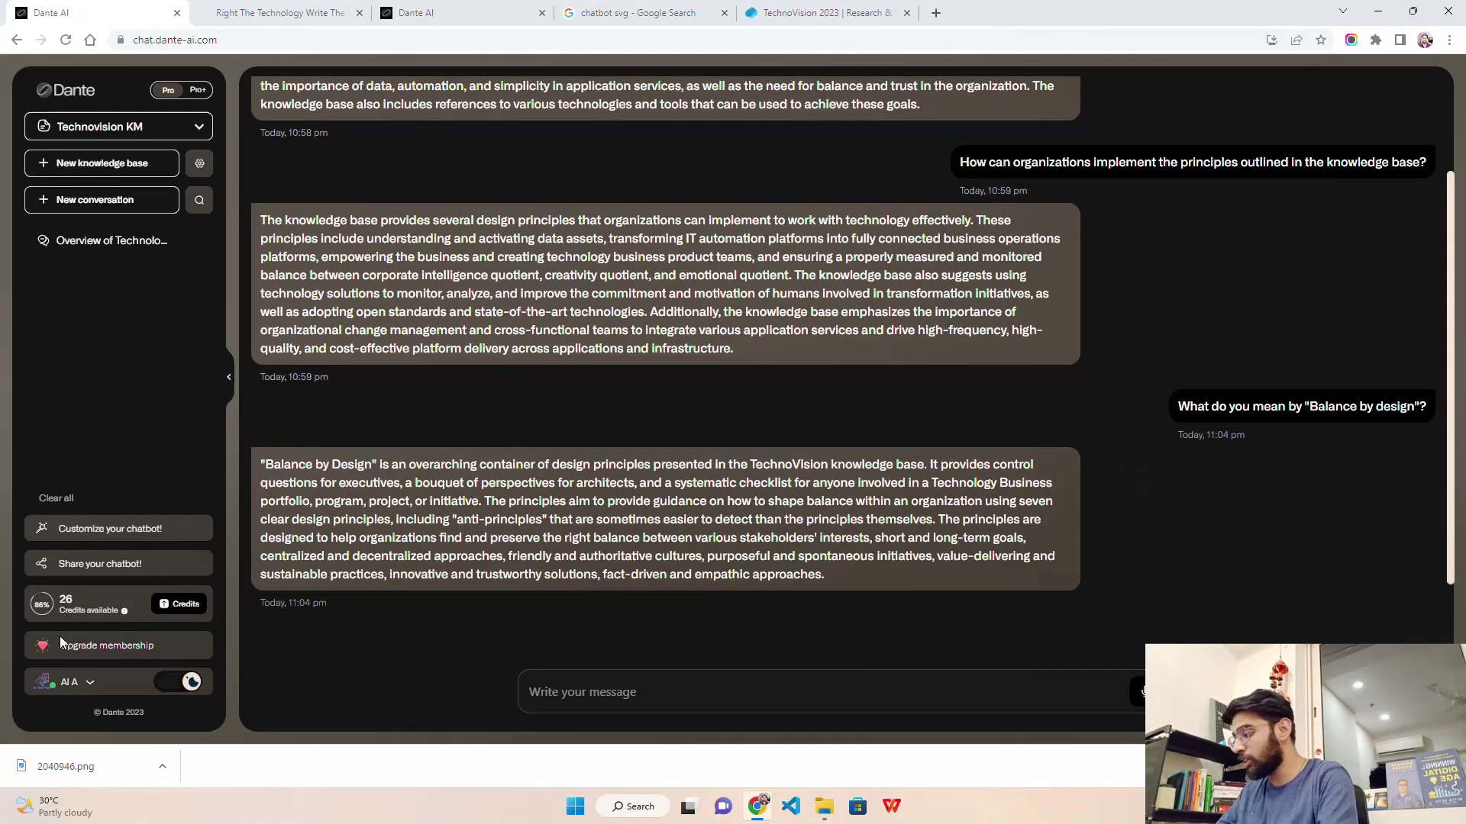
click(91, 645)
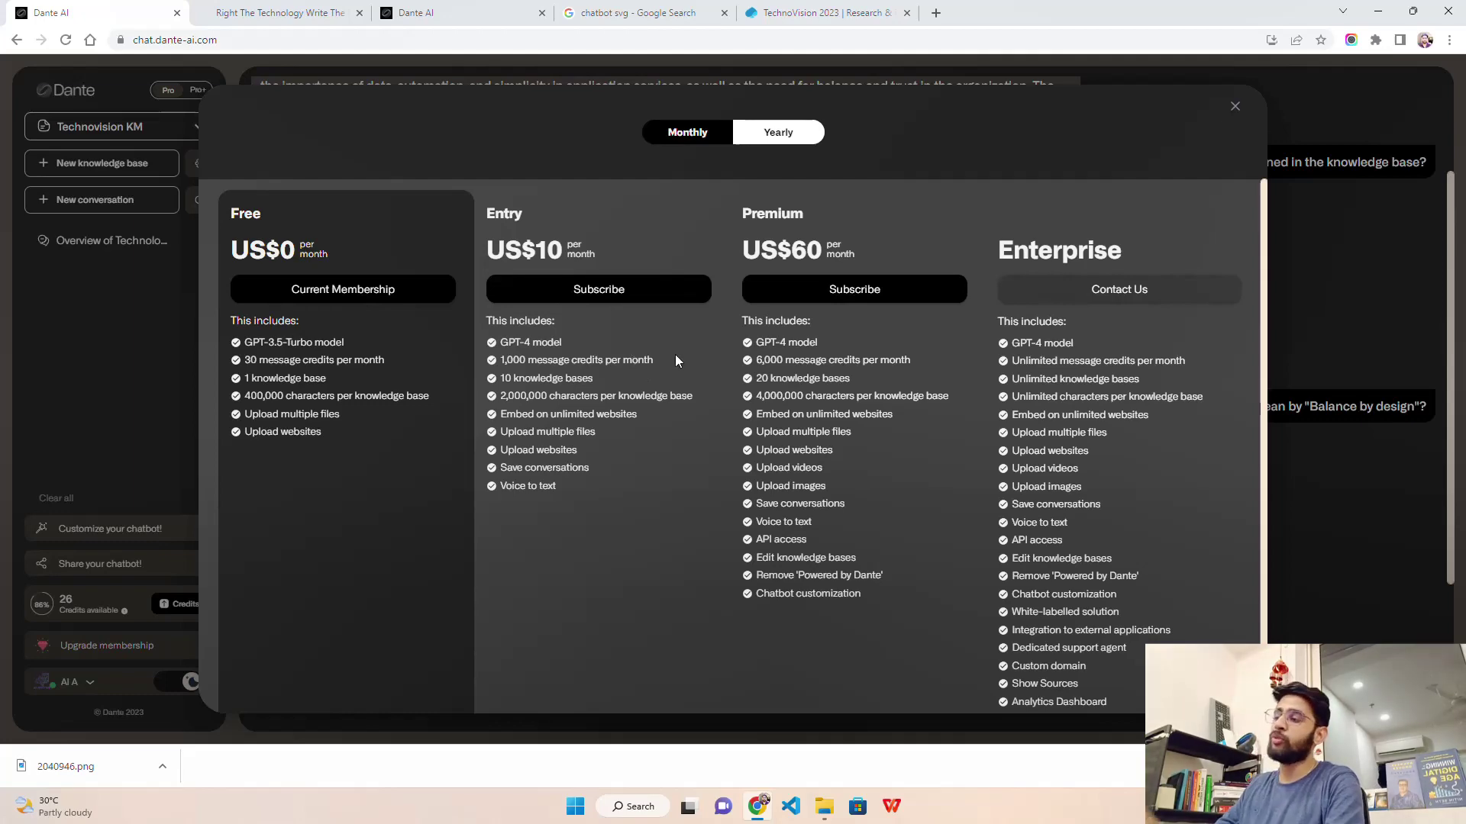
click(1235, 107)
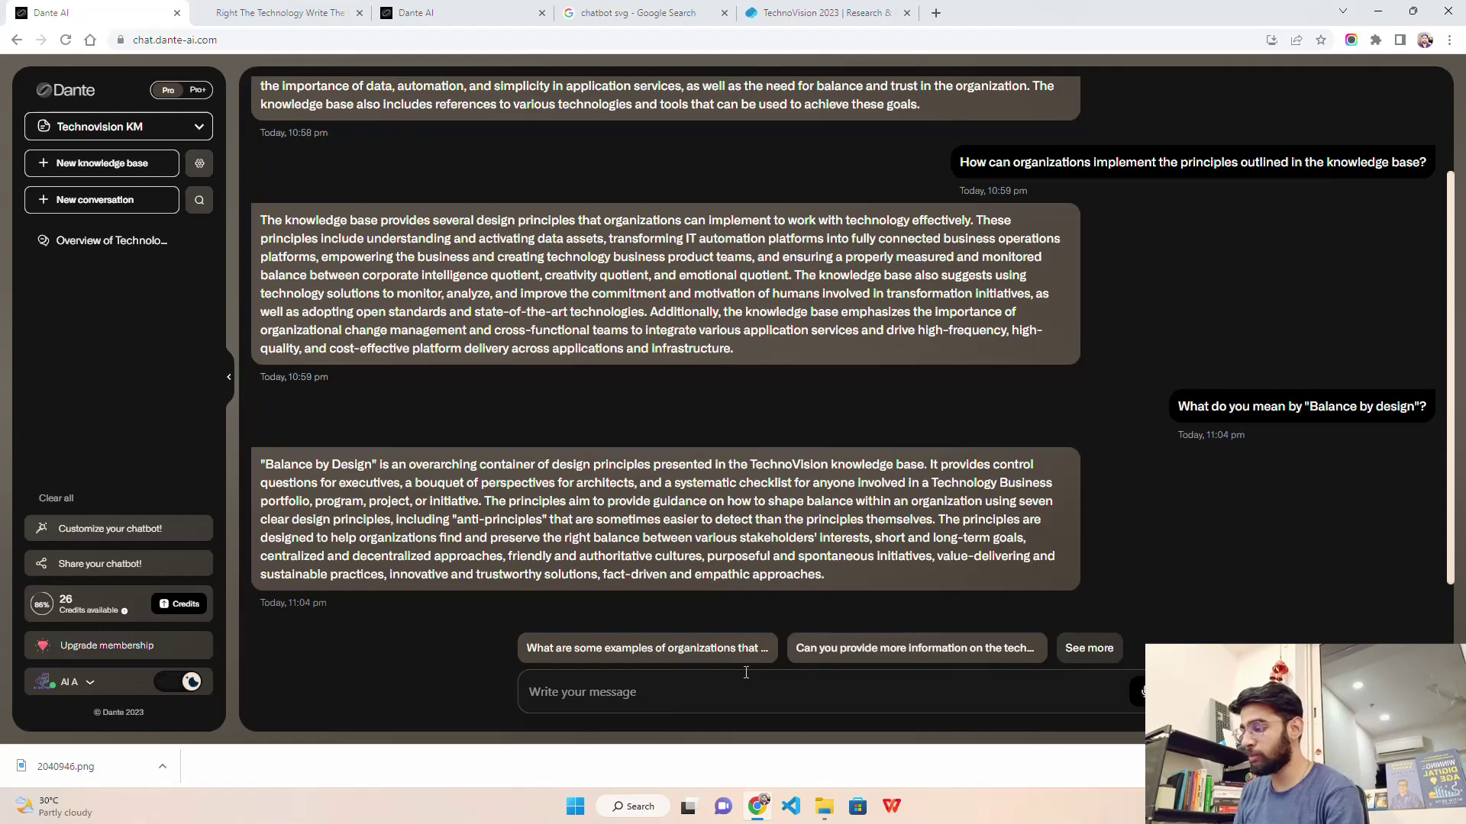
Scroll through the TechnoVision PDF in its tab.
text(what does ")
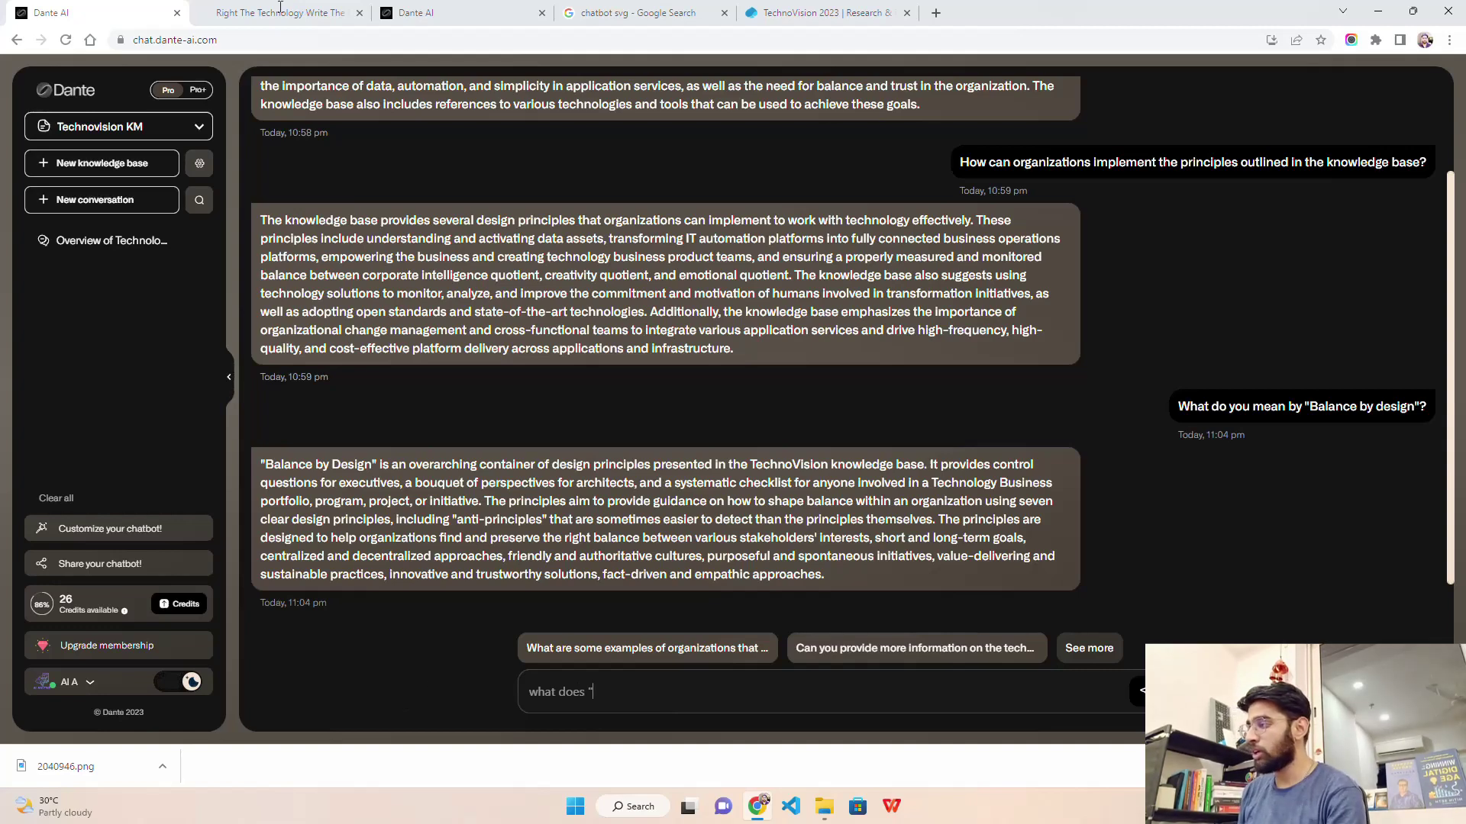
click(280, 9)
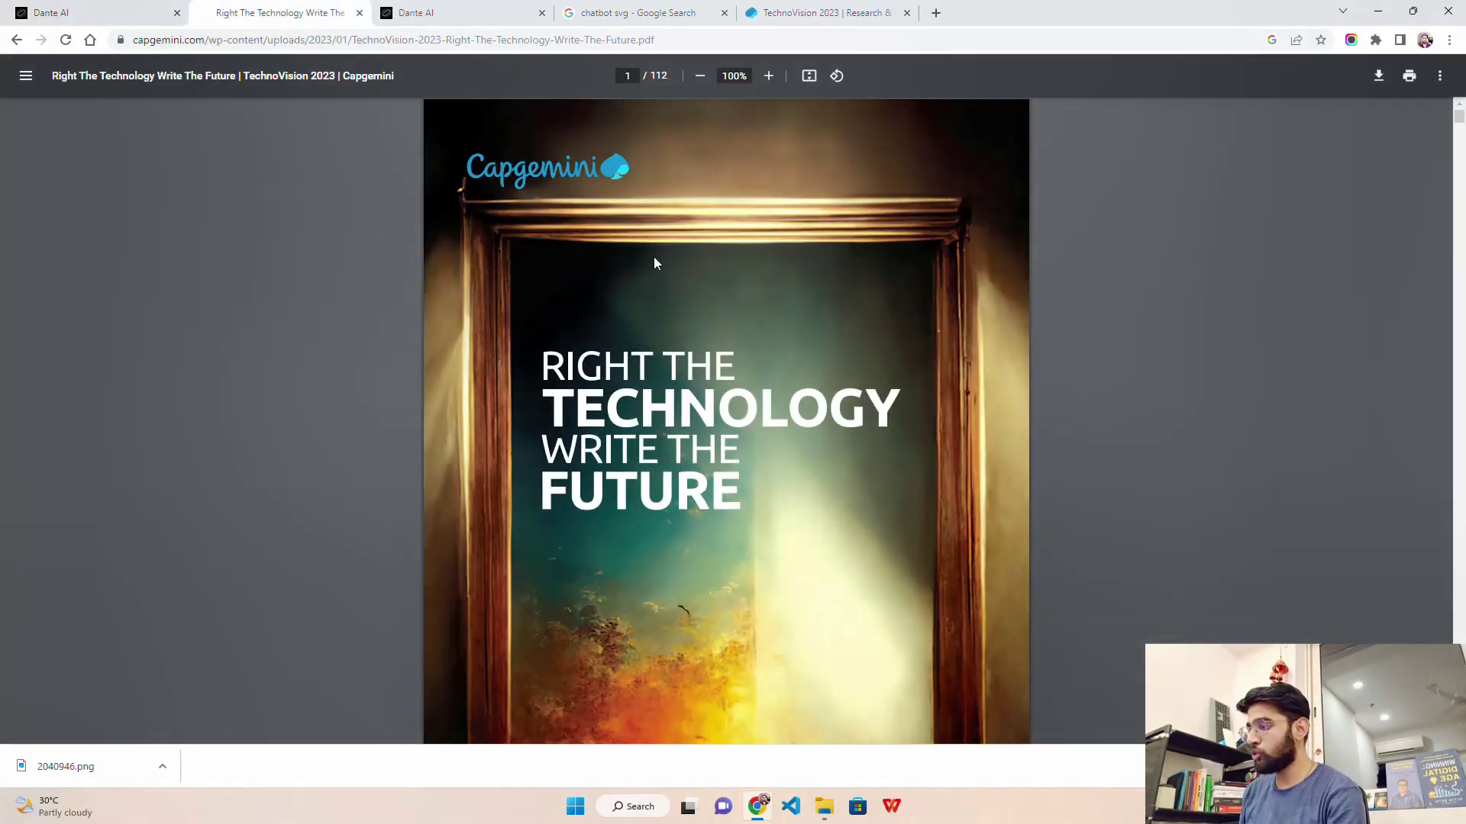
scroll(1447, 183, down, 20)
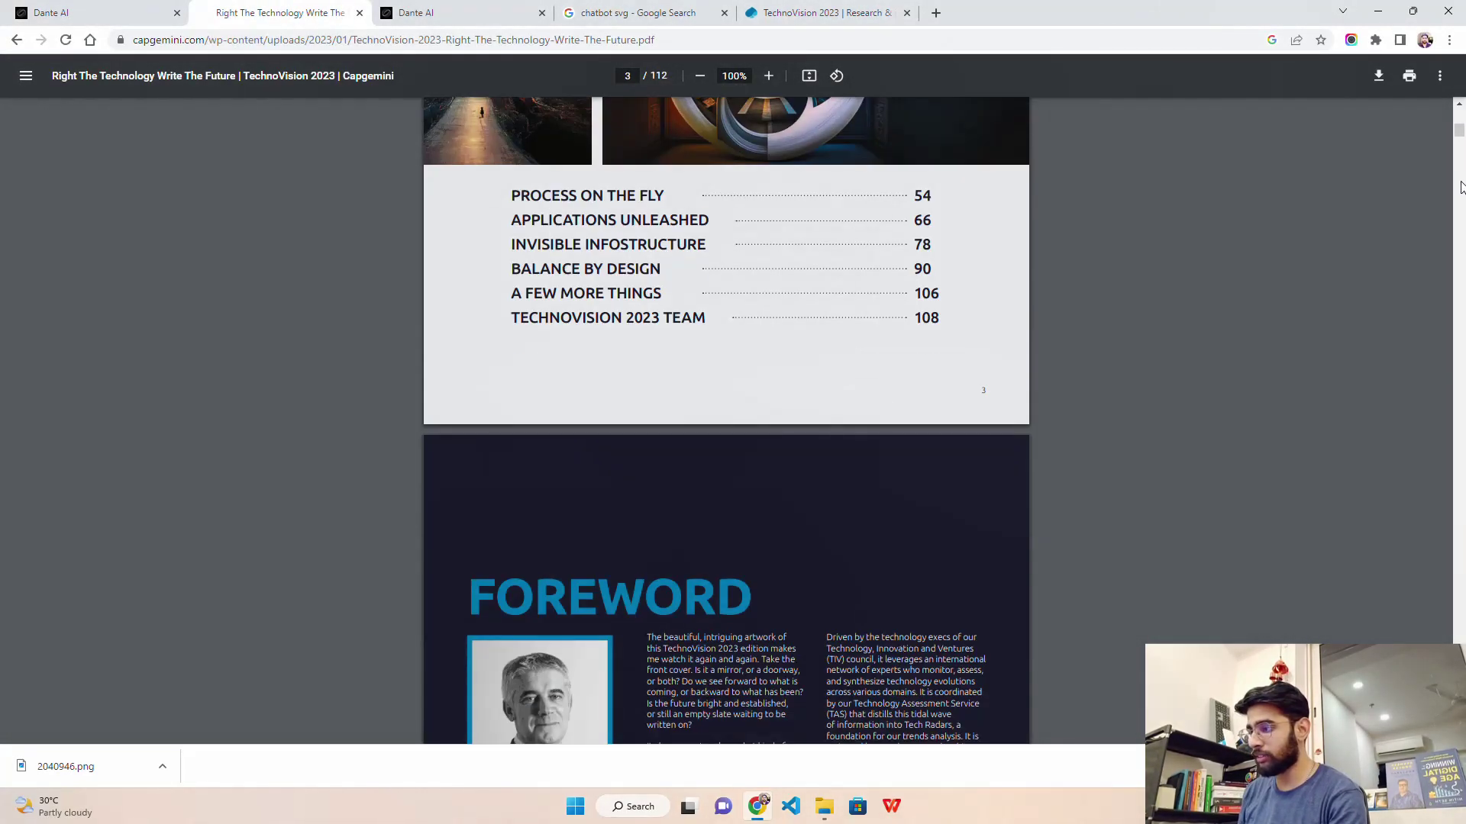
scroll(1463, 275, down, 20)
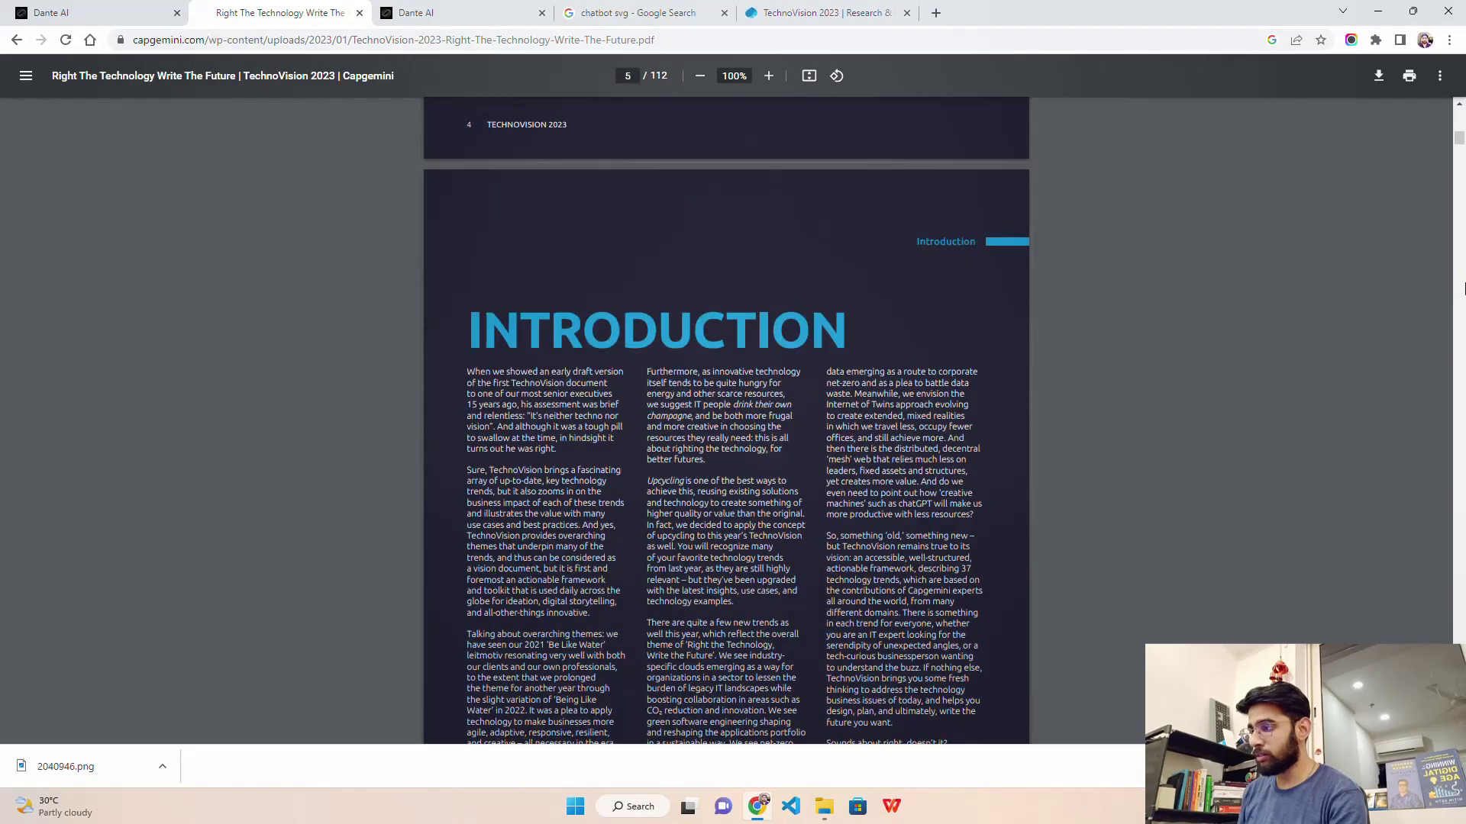
drag(1459, 149, 1459, 416)
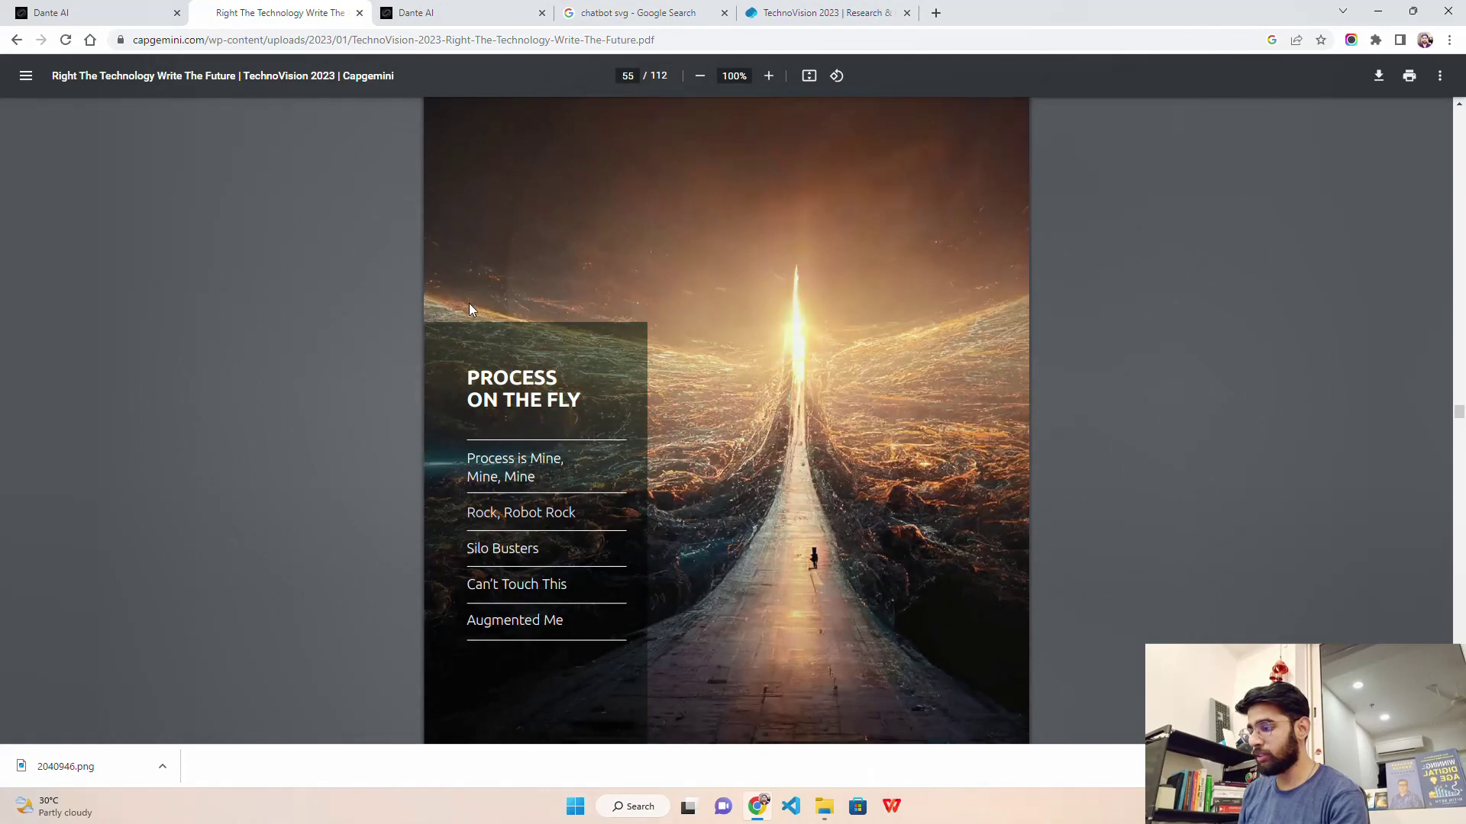
Ask the chatbot what 'Creative Machine' means and select part of its answer.
click(171, 6)
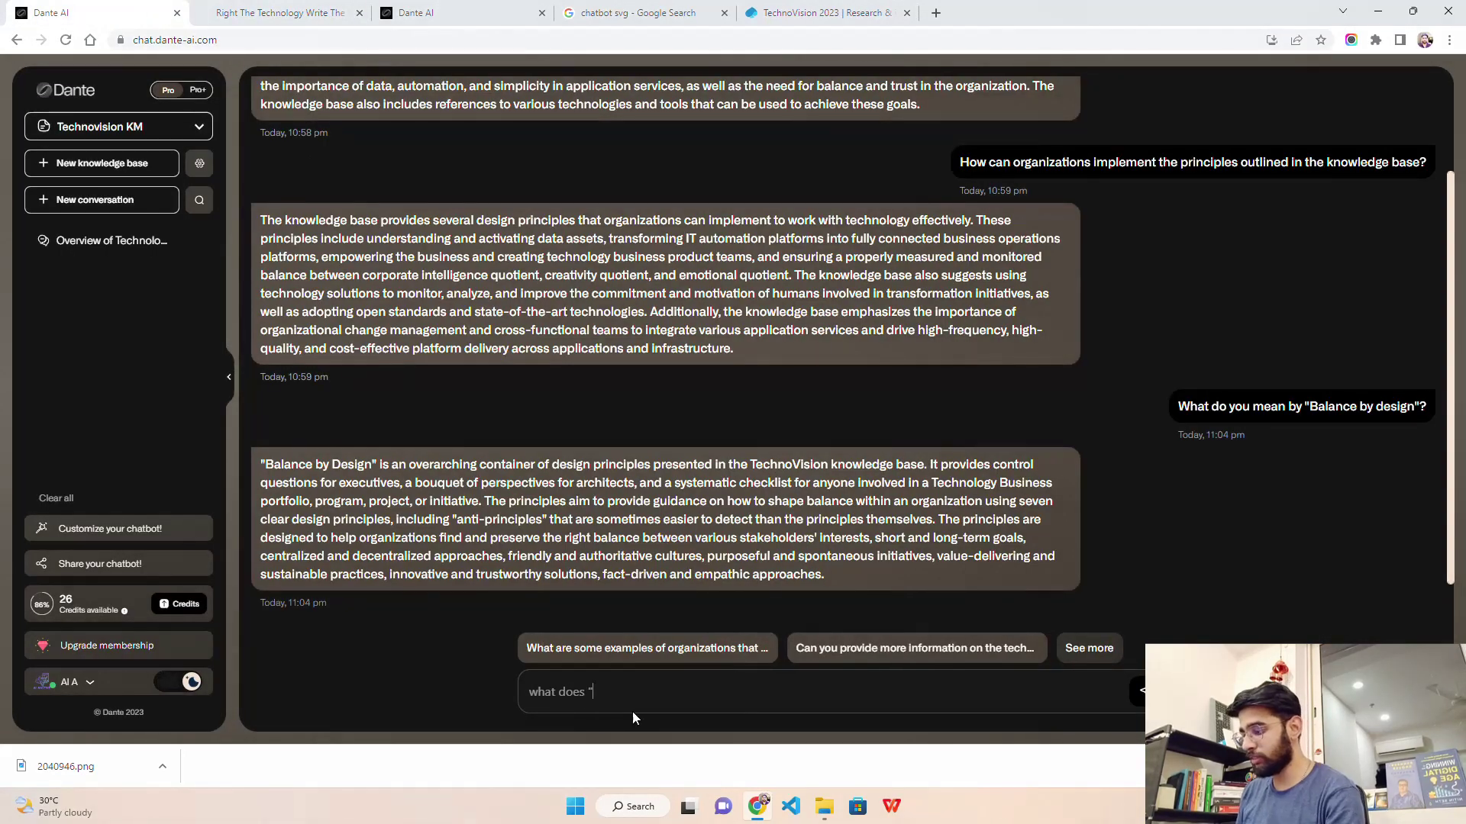
text(Creta)
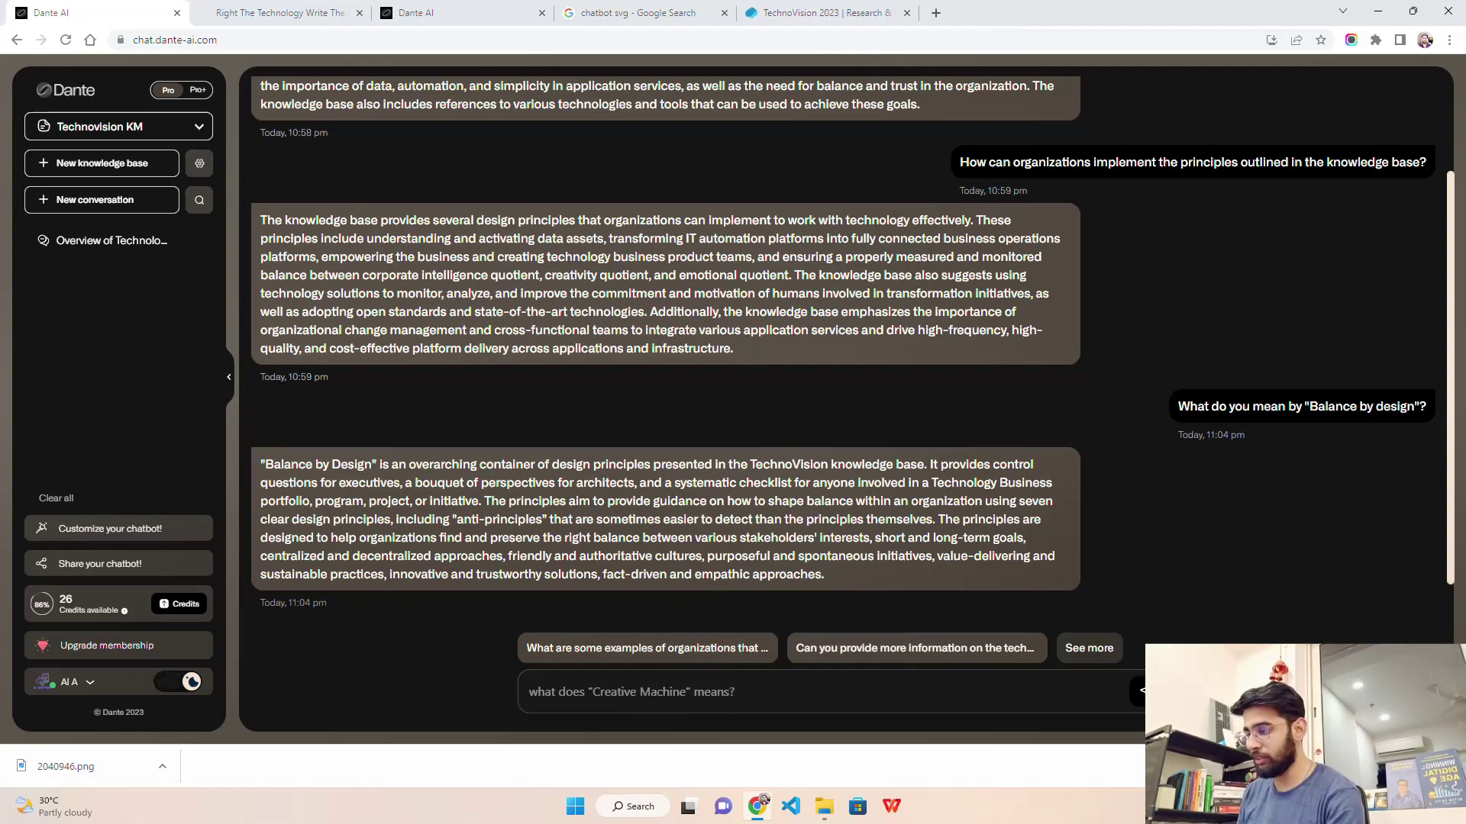
key(Return)
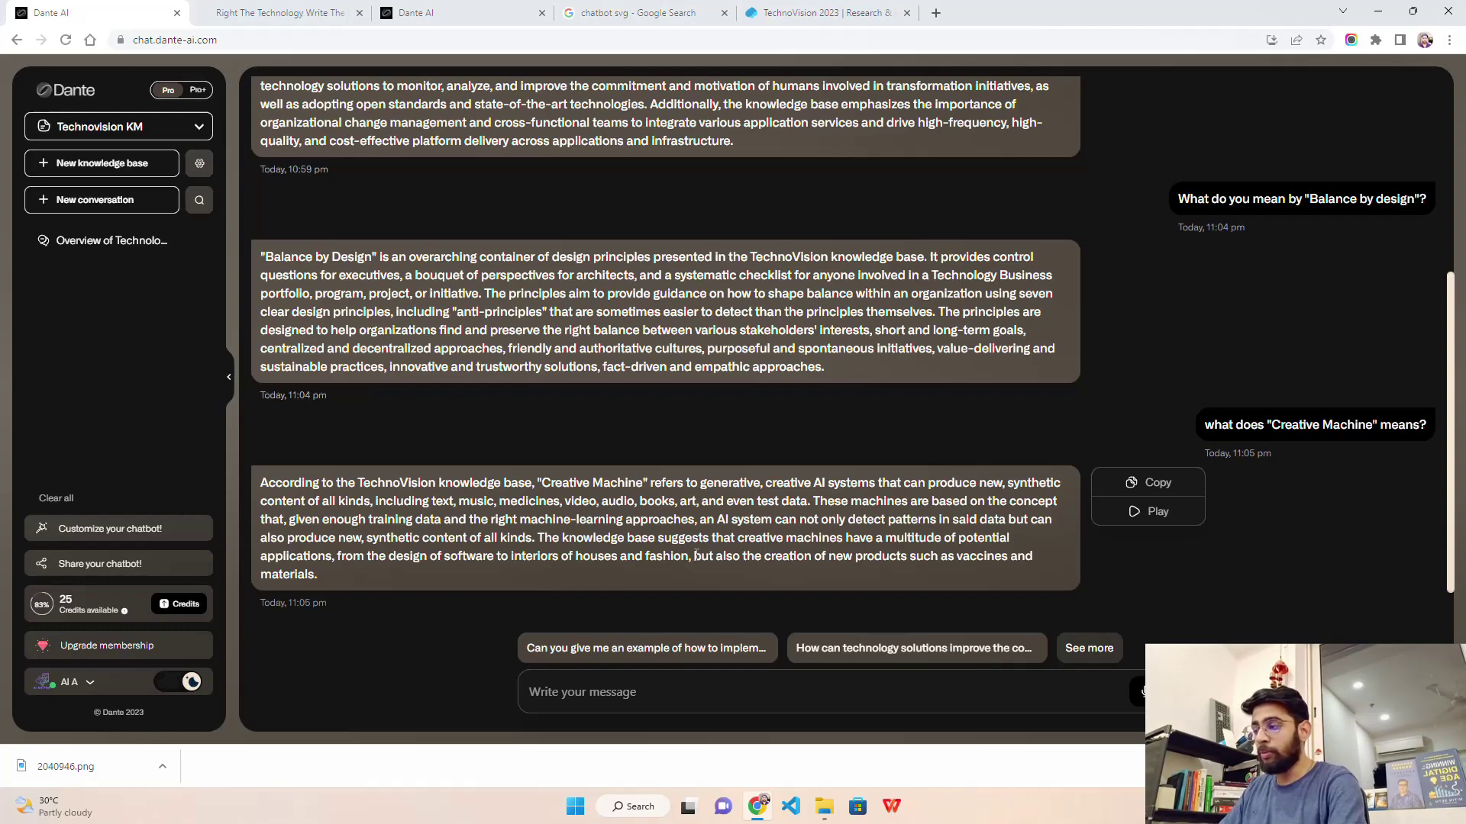
scroll(584, 555, up, 1)
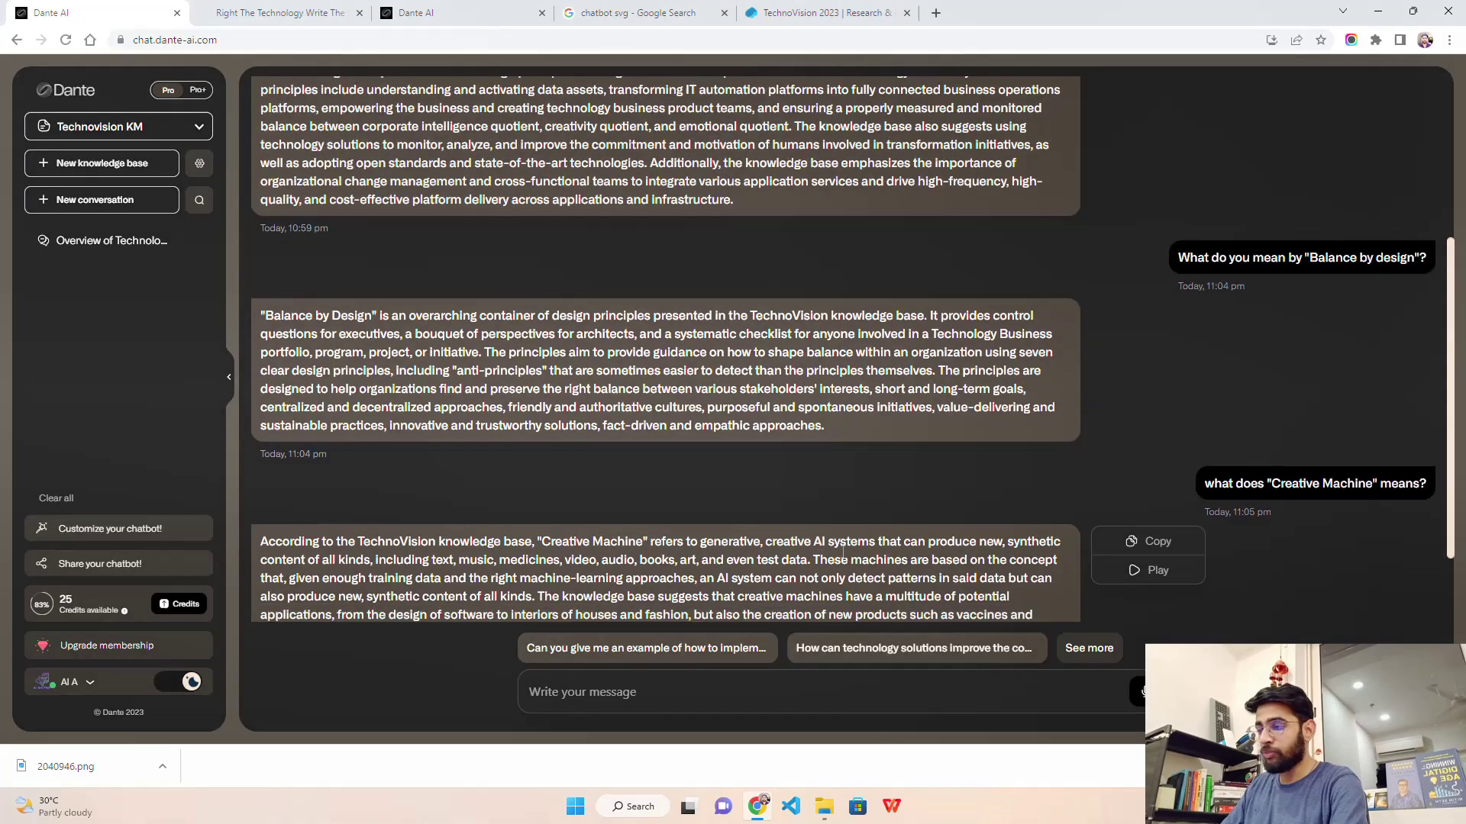
scroll(1176, 396, down, 2)
drag(1206, 377, 1429, 374)
key(ctrl+c)
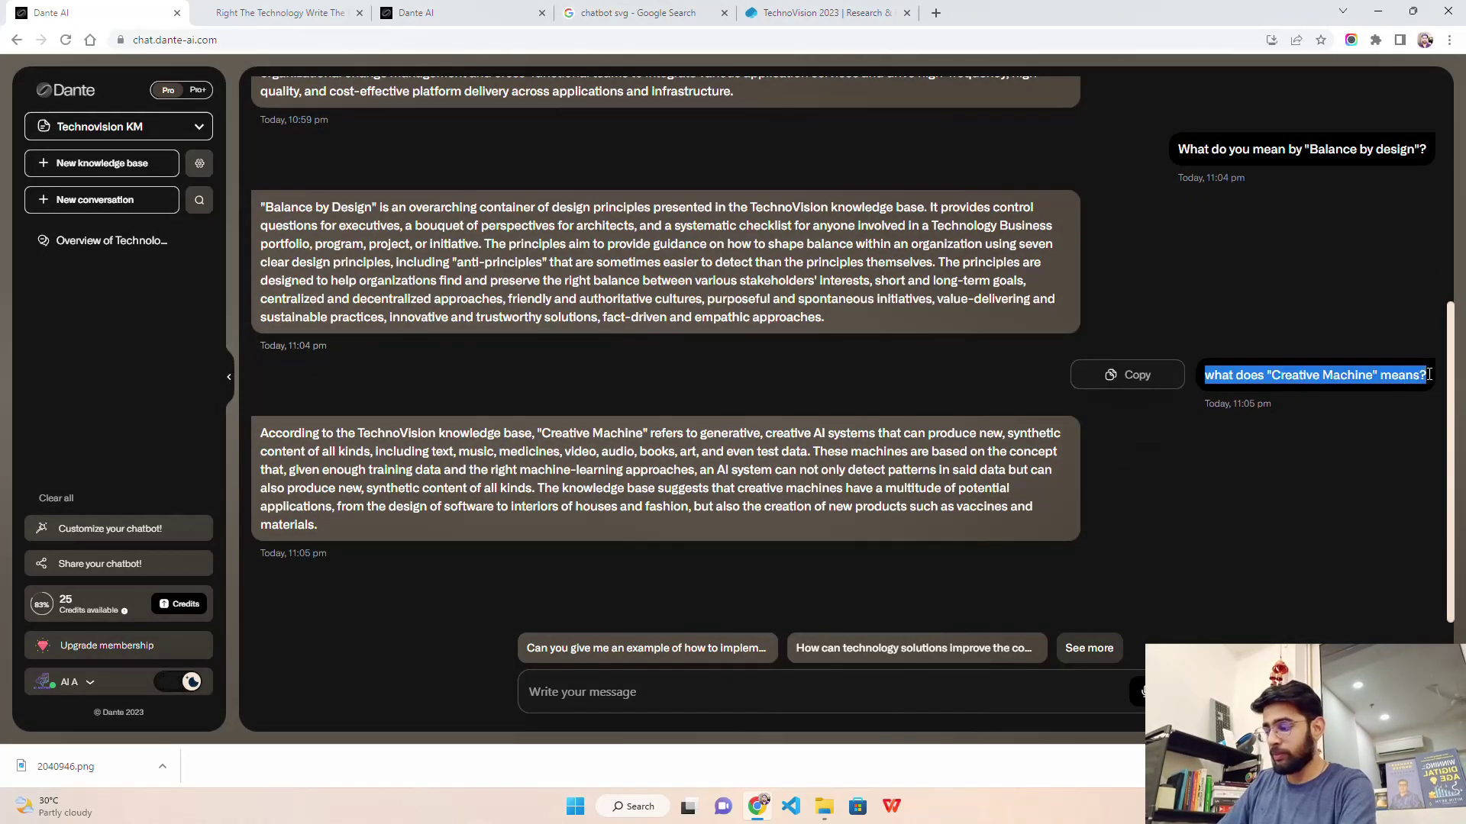
Translate the Creative Machine question into Hindi with Google's English-to-Hindi translator and select the output.
click(936, 13)
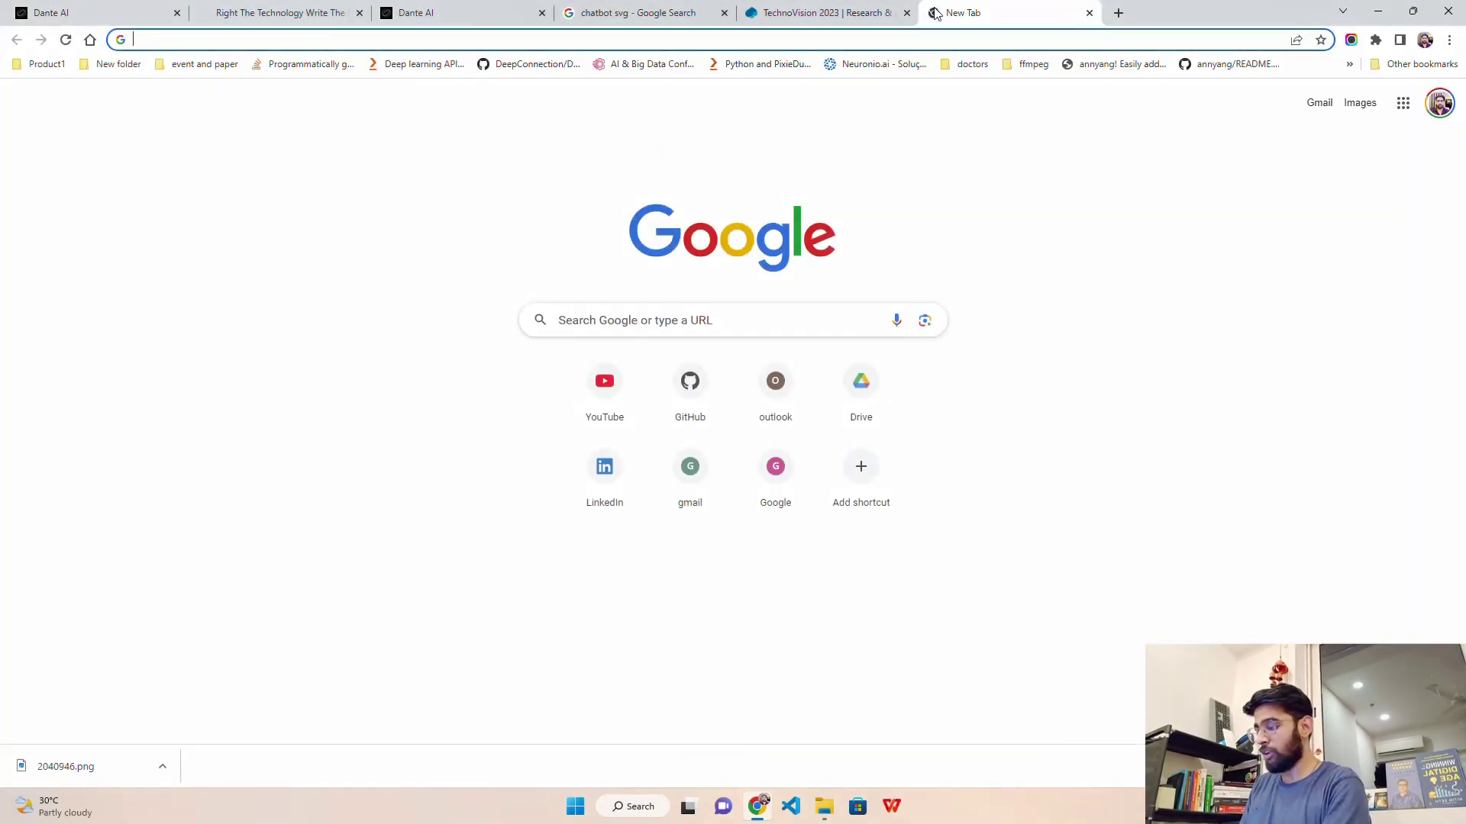
text(english to i)
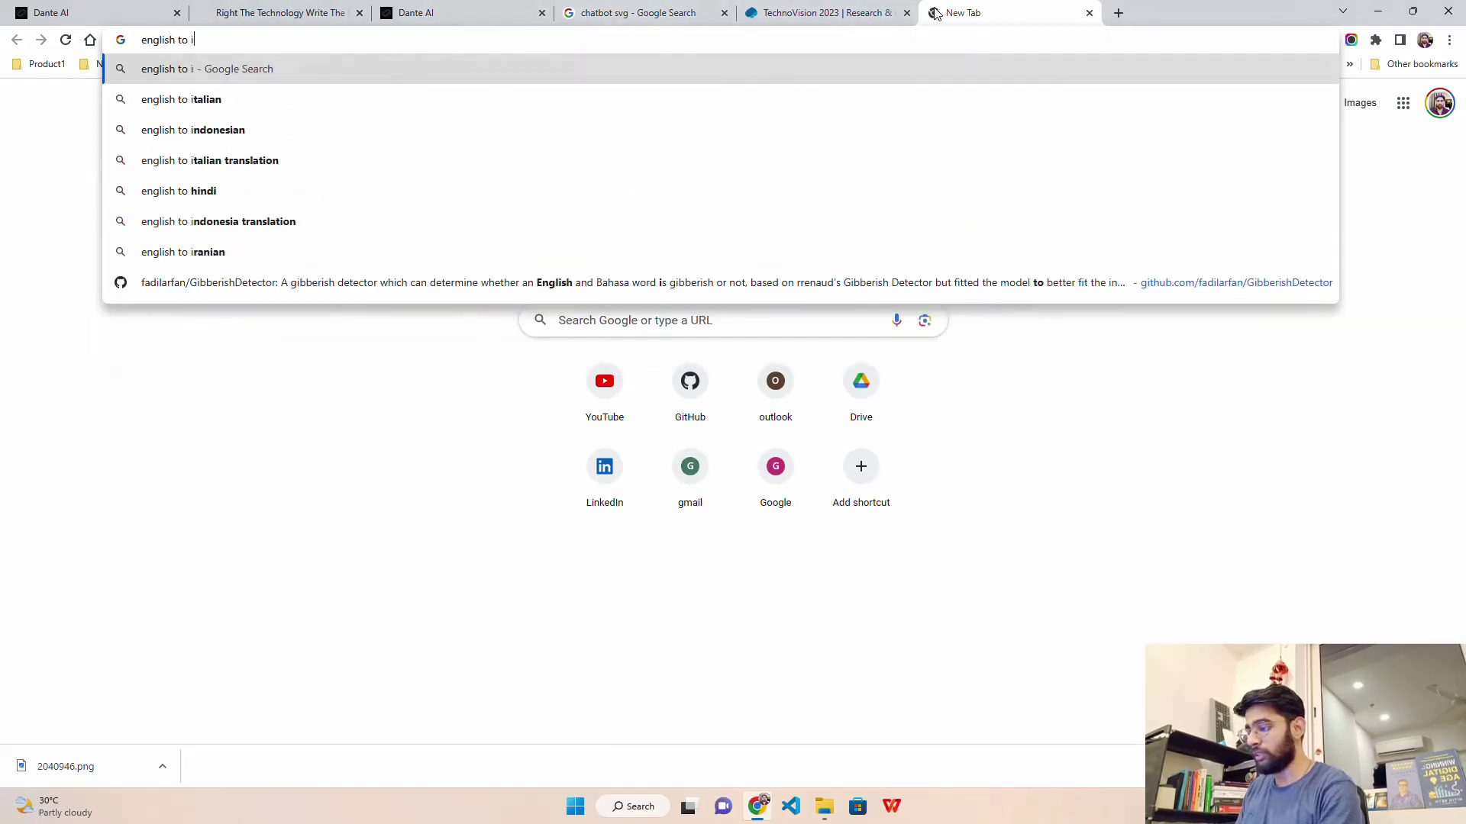
key(BackSpace)
text(hindi)
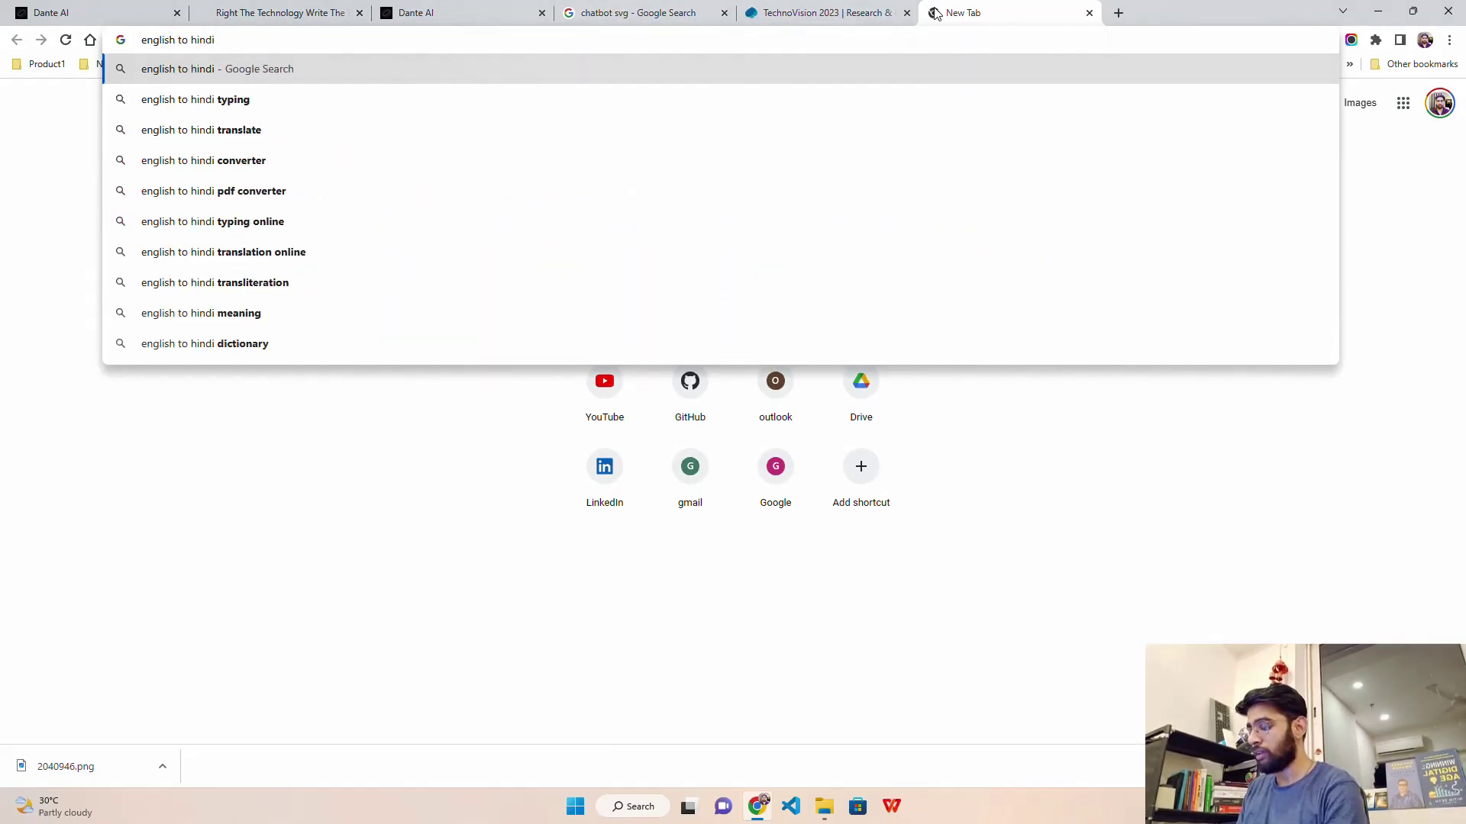
text( translator)
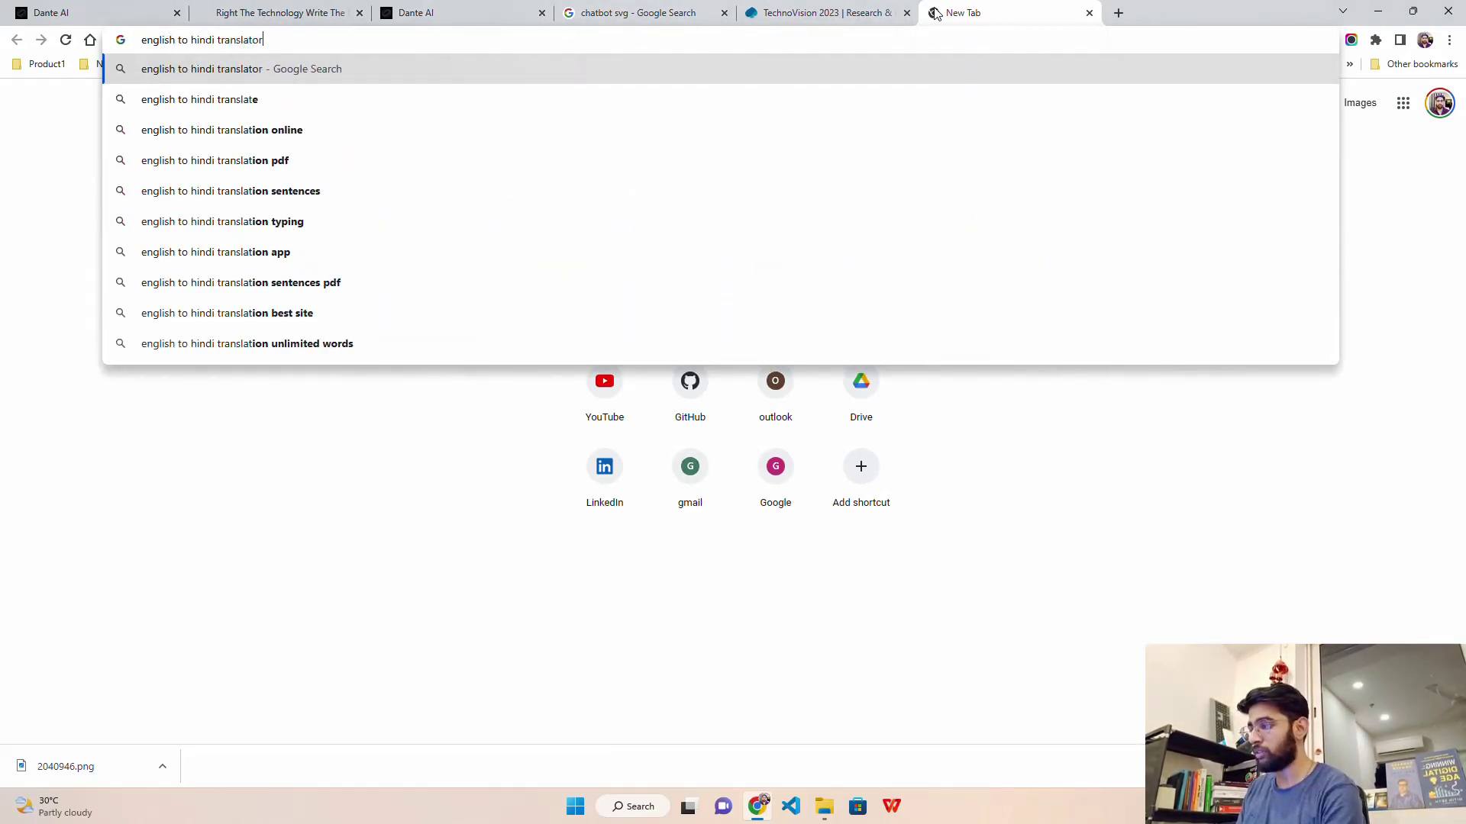
key(Return)
click(262, 268)
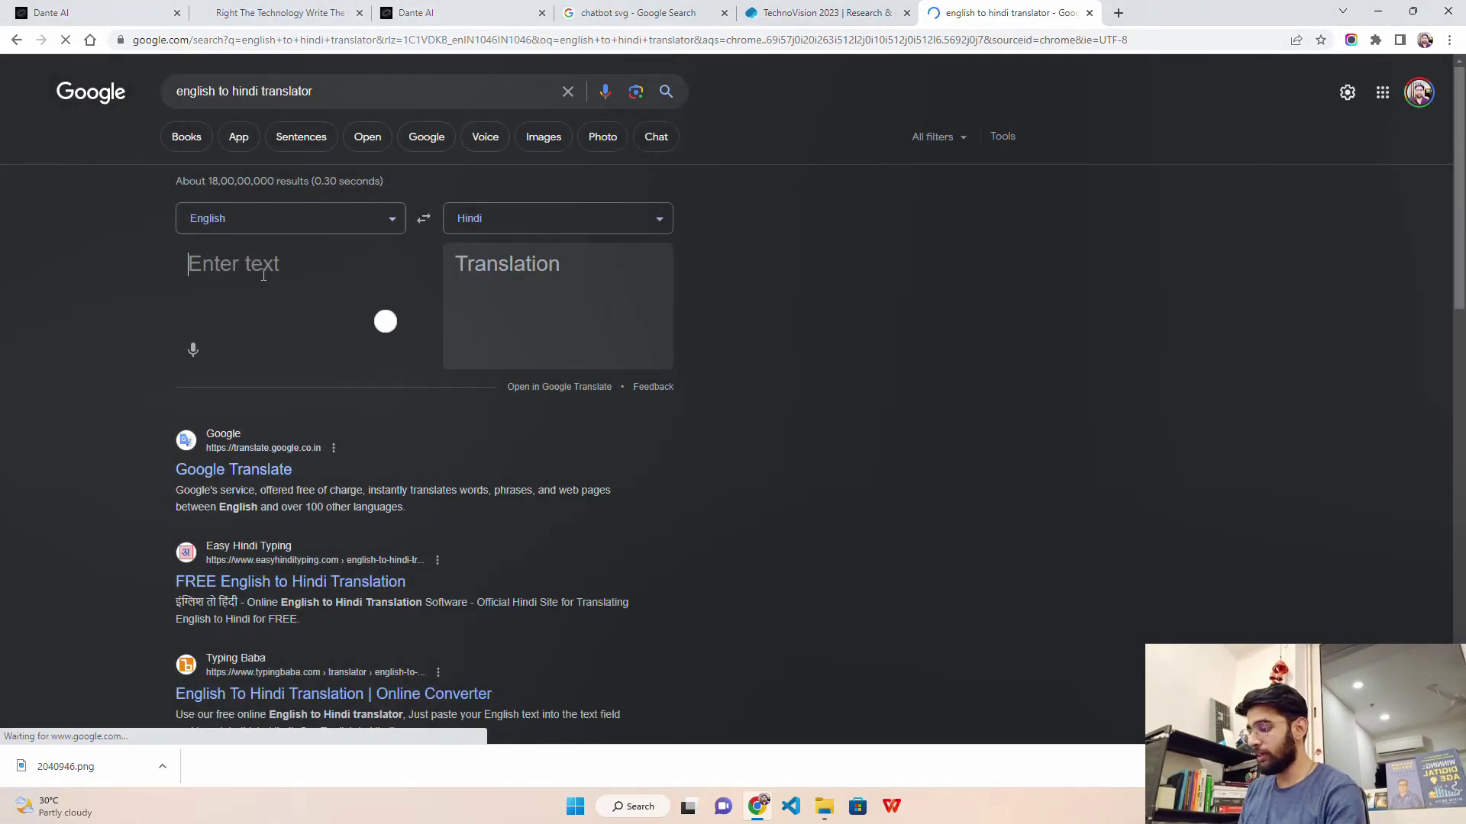
key(ctrl+v)
drag(528, 295, 461, 266)
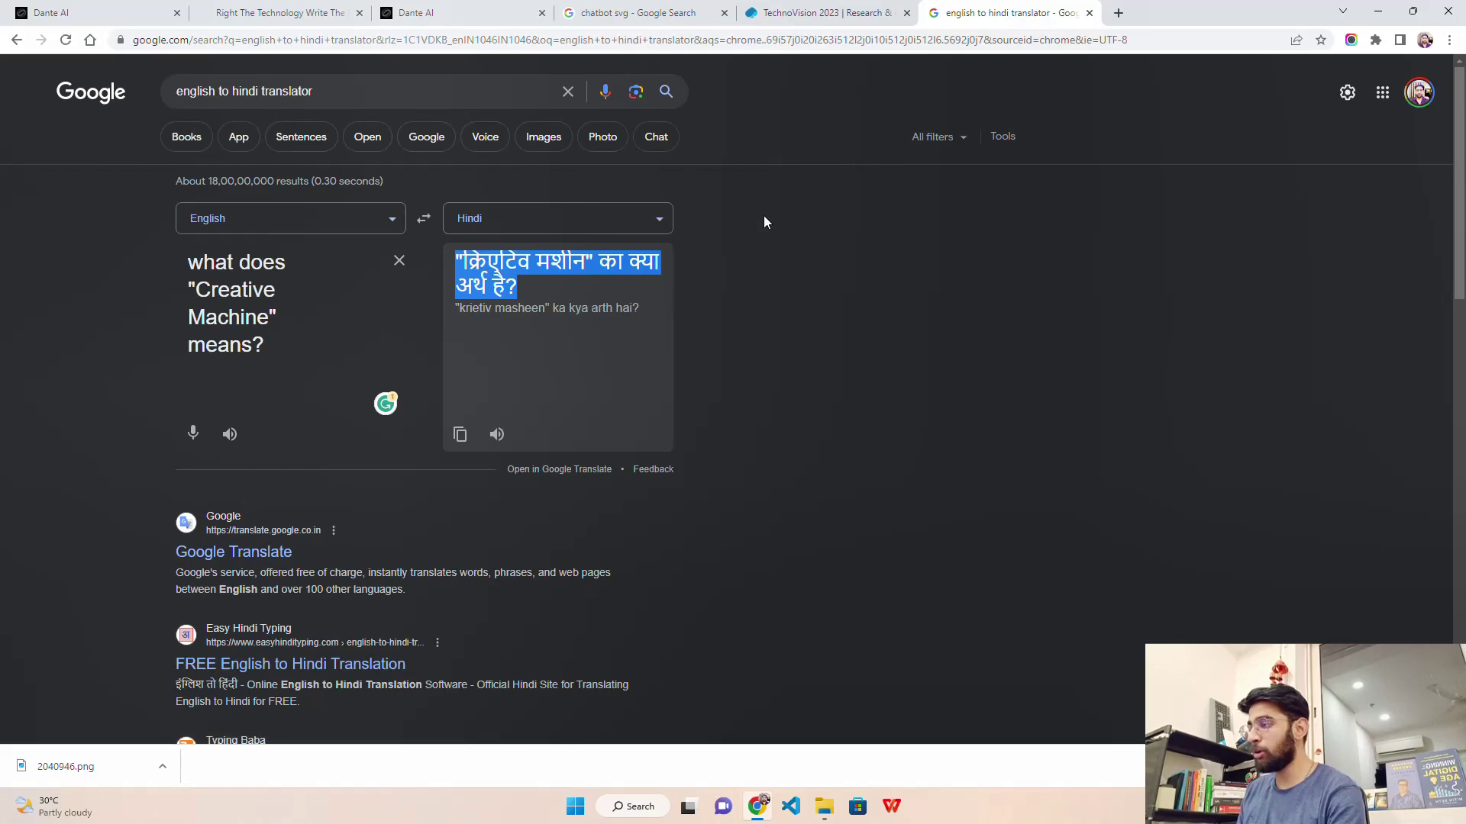
click(415, 12)
Paste the Hindi Creative Machine question into the Dante chat and send it.
click(106, 7)
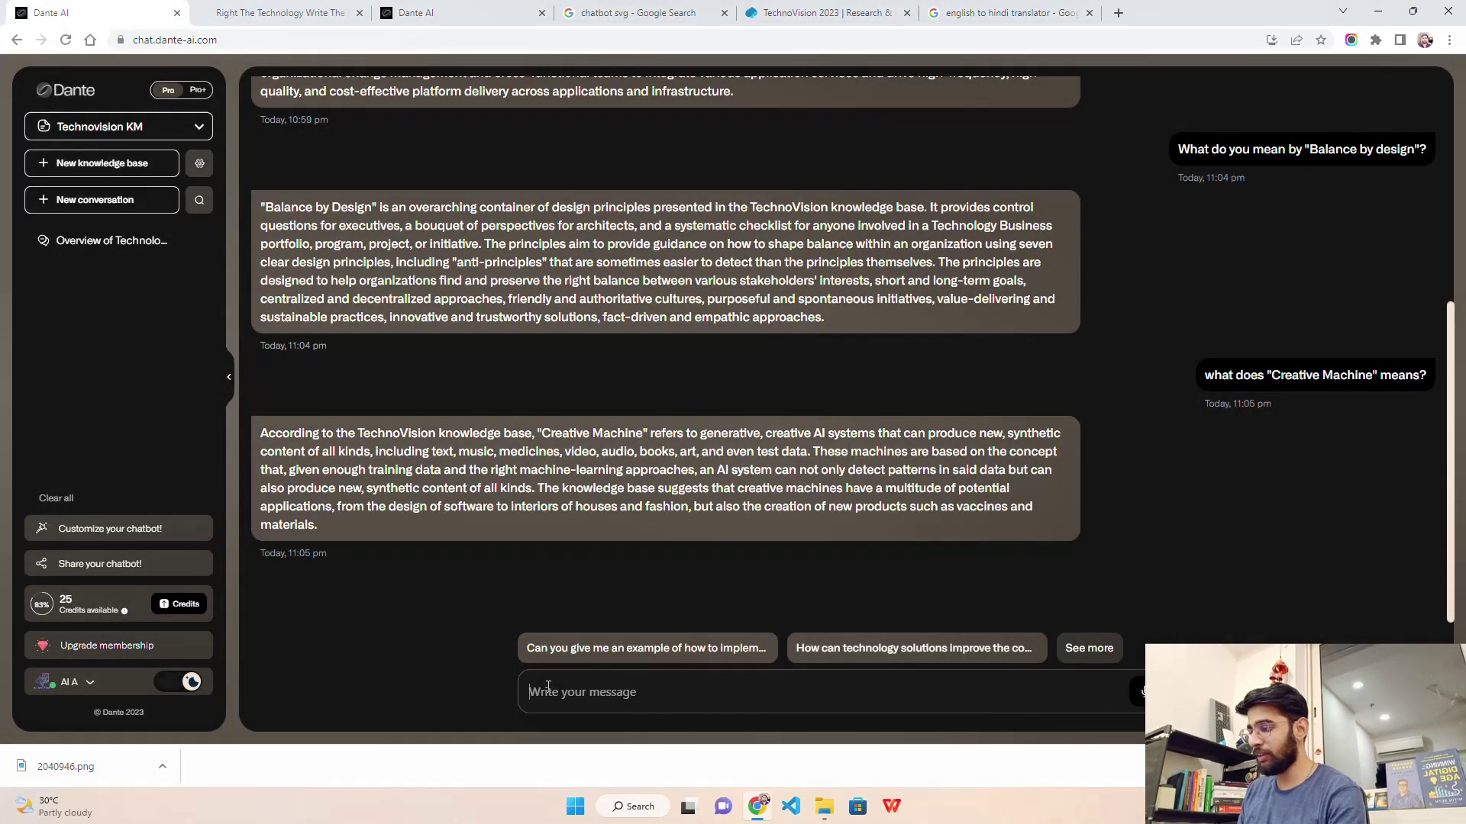
text("क्रिएटिव मशीन" का क्या अर्थ है?)
click(1138, 692)
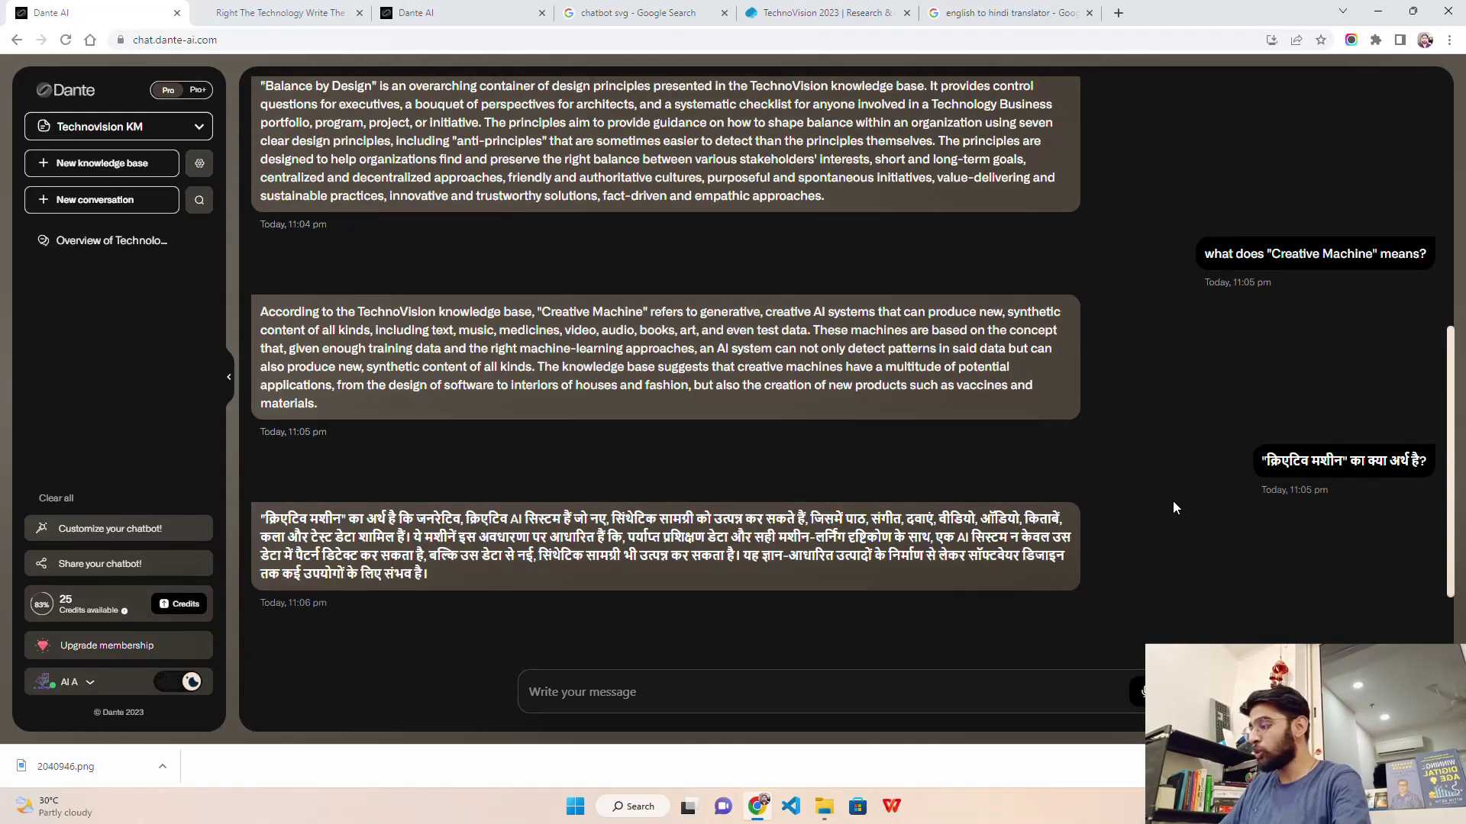
scroll(1172, 501, up, 15)
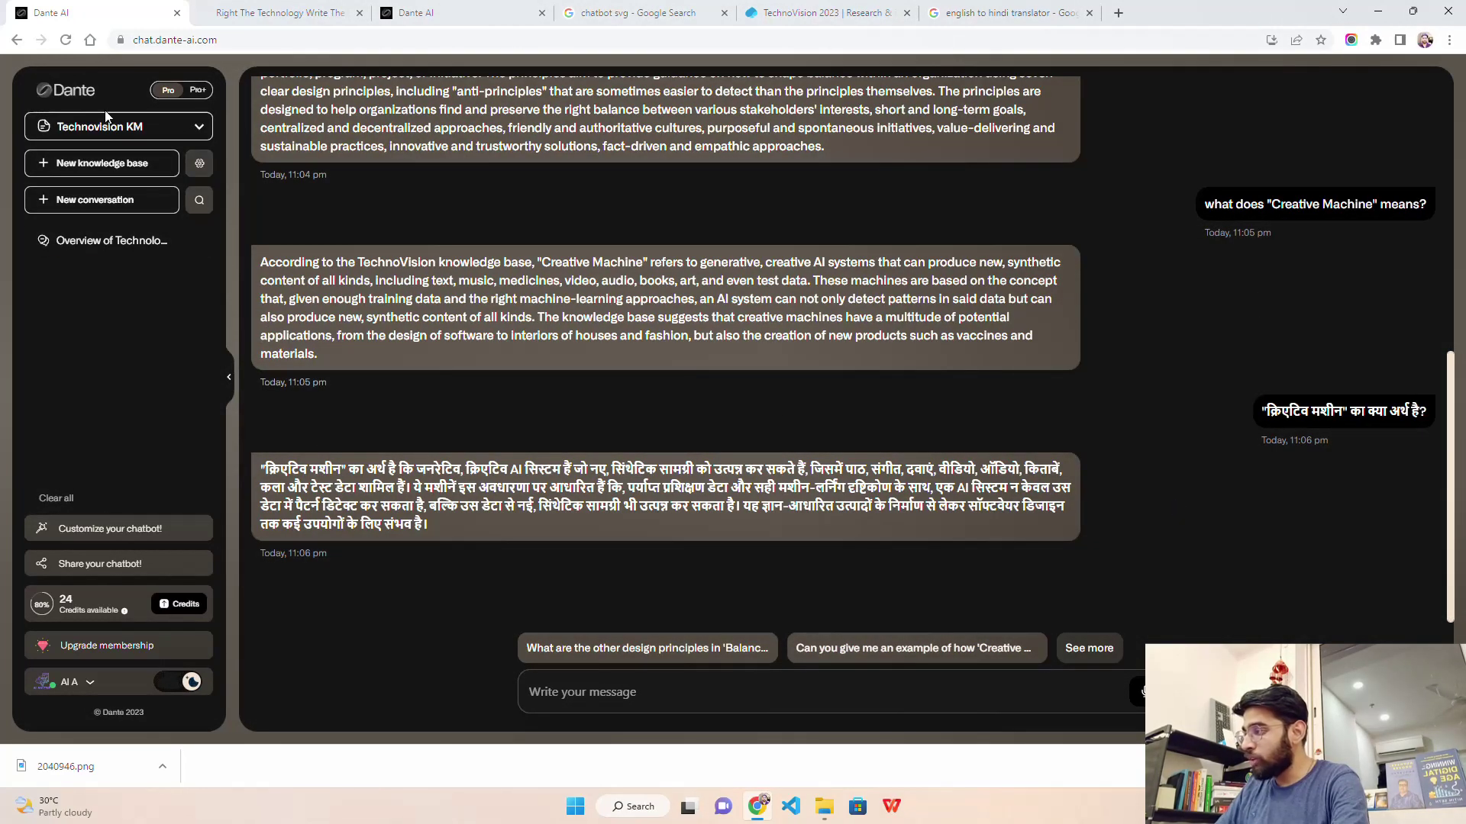
mouse_move(491, 274)
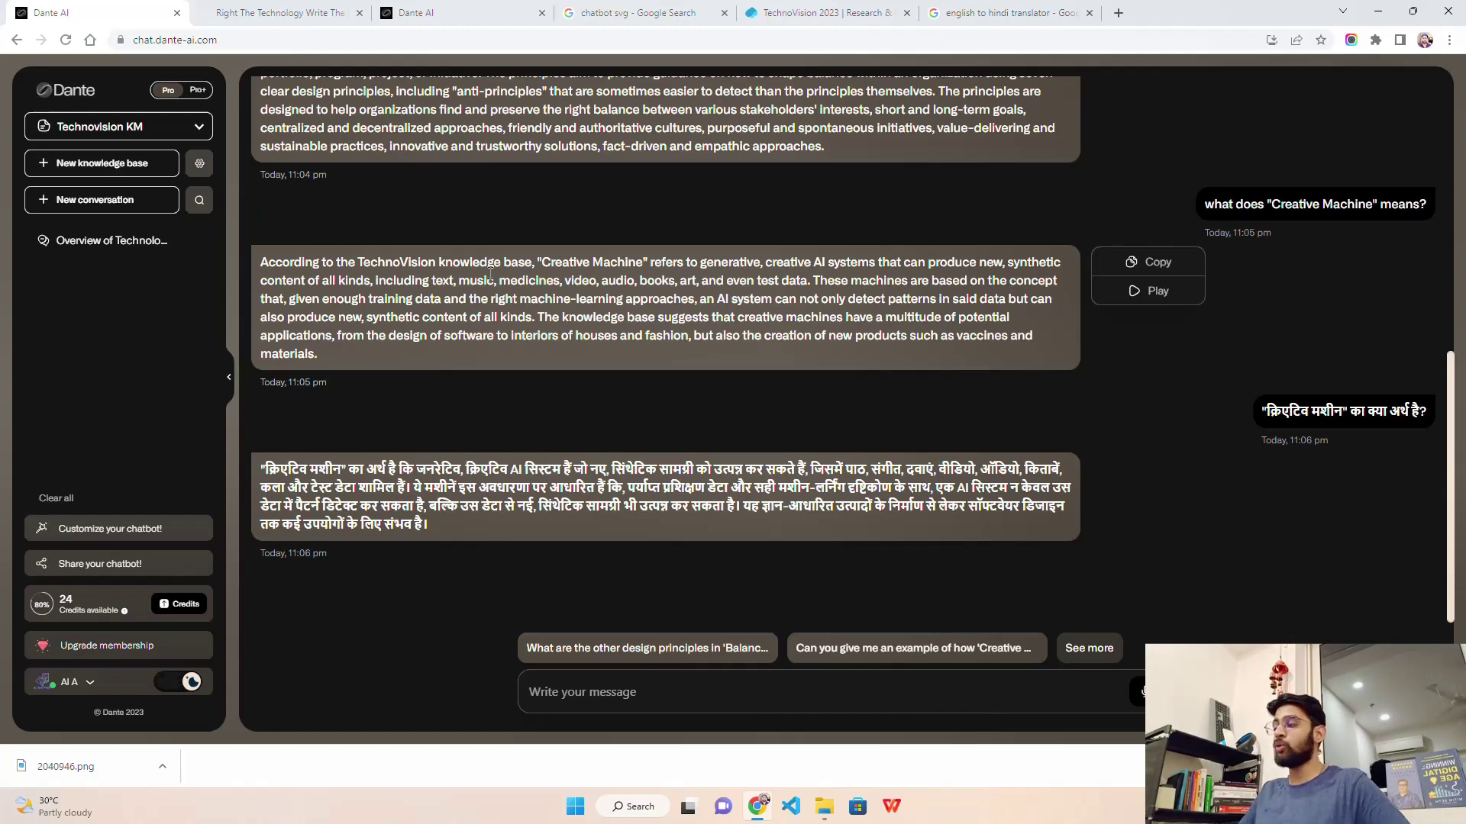
Check the sharing upgrade plans, close them, and switch the chat to the light theme.
click(122, 578)
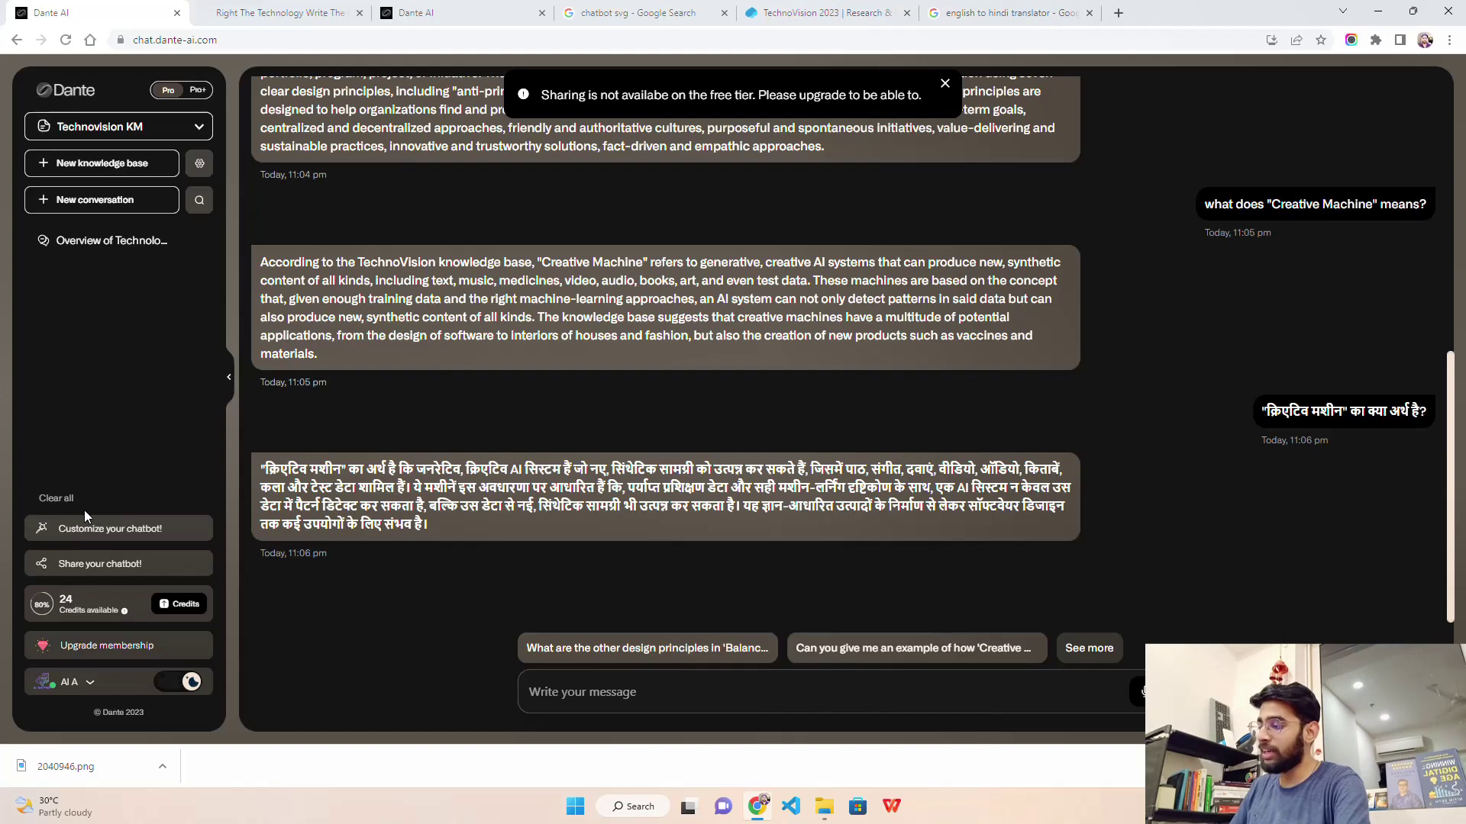
click(111, 647)
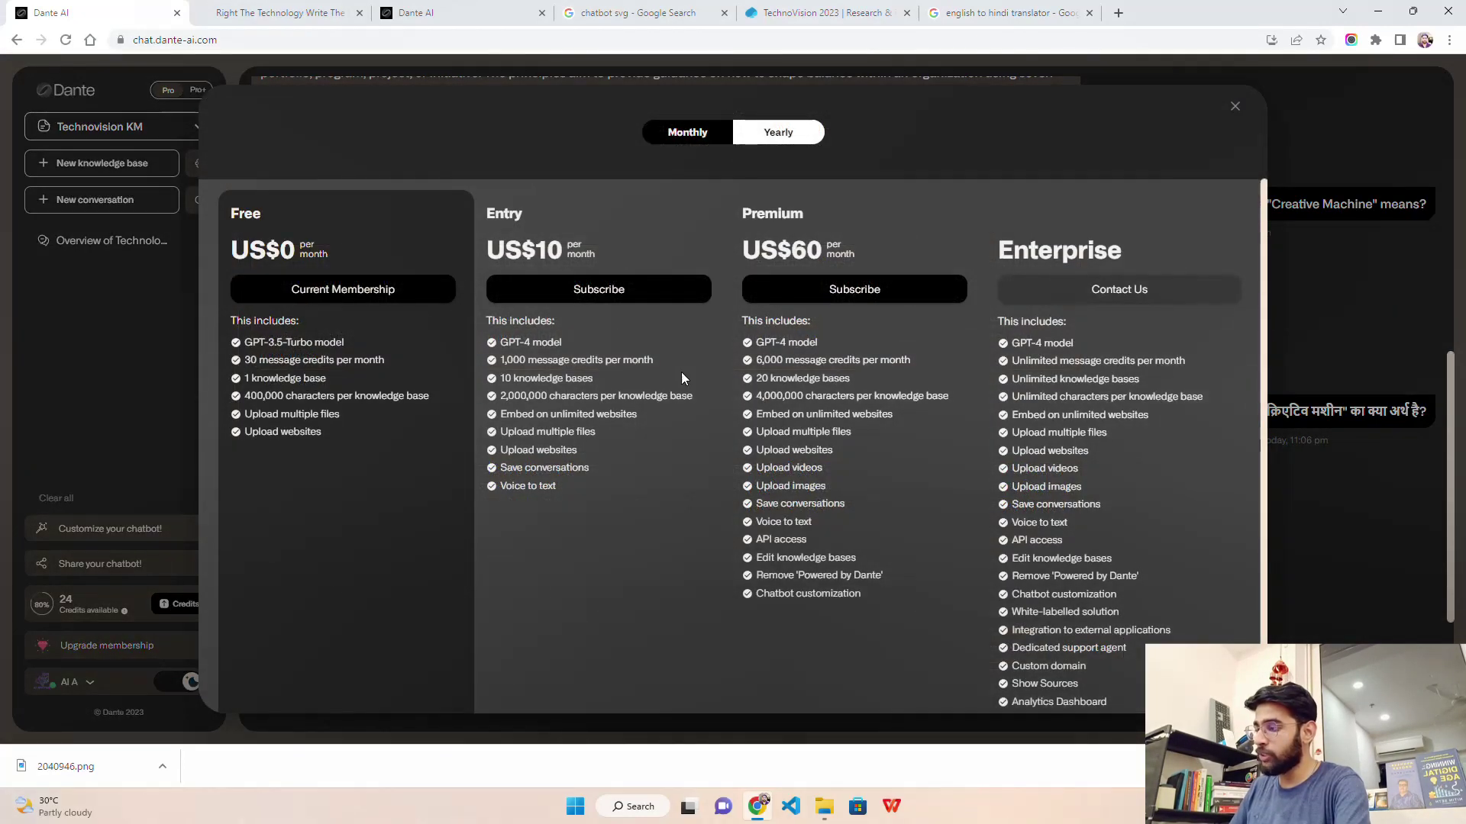
click(1234, 105)
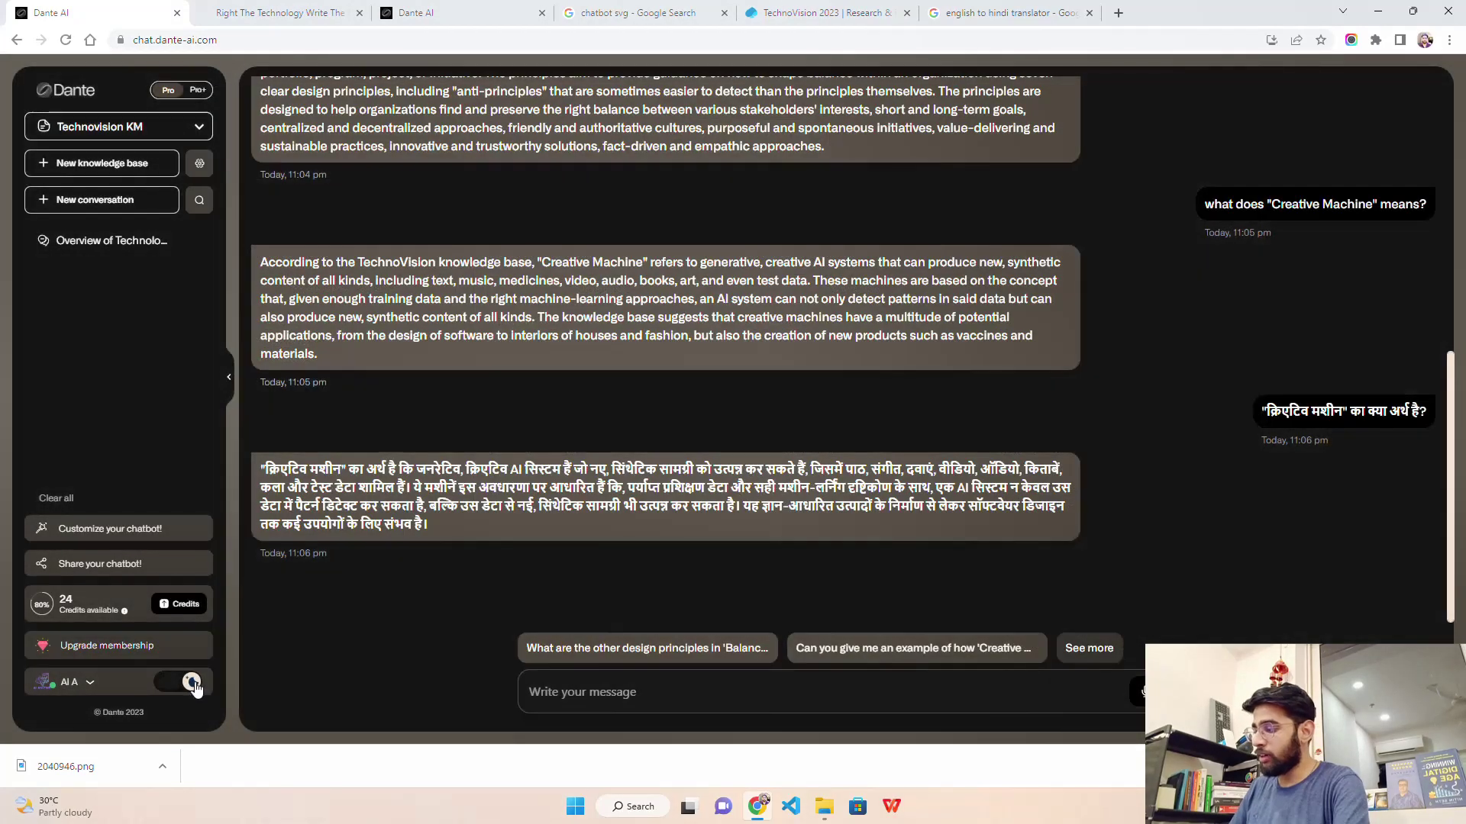
click(190, 681)
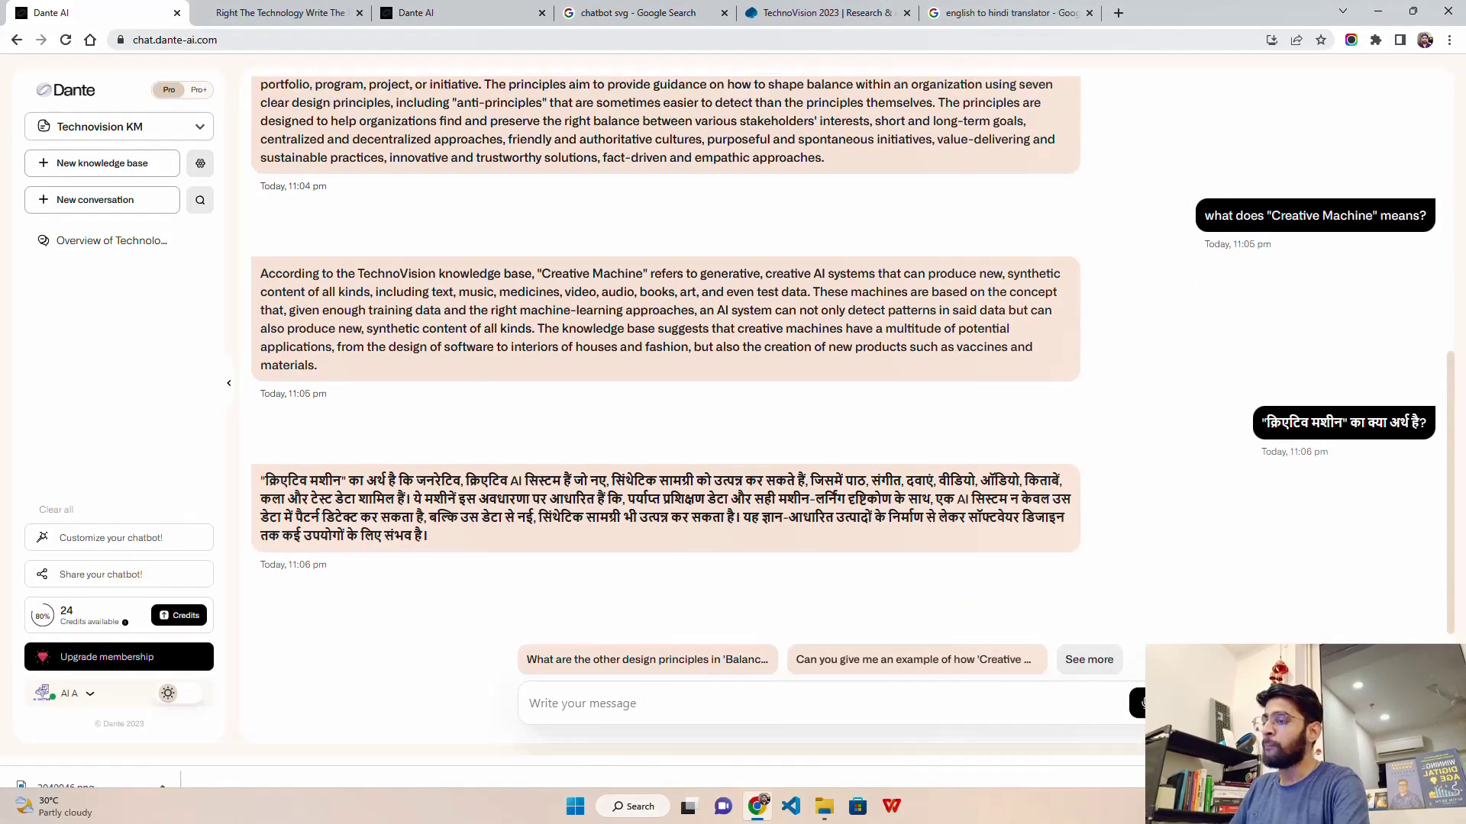
scroll(1173, 564, up, 10)
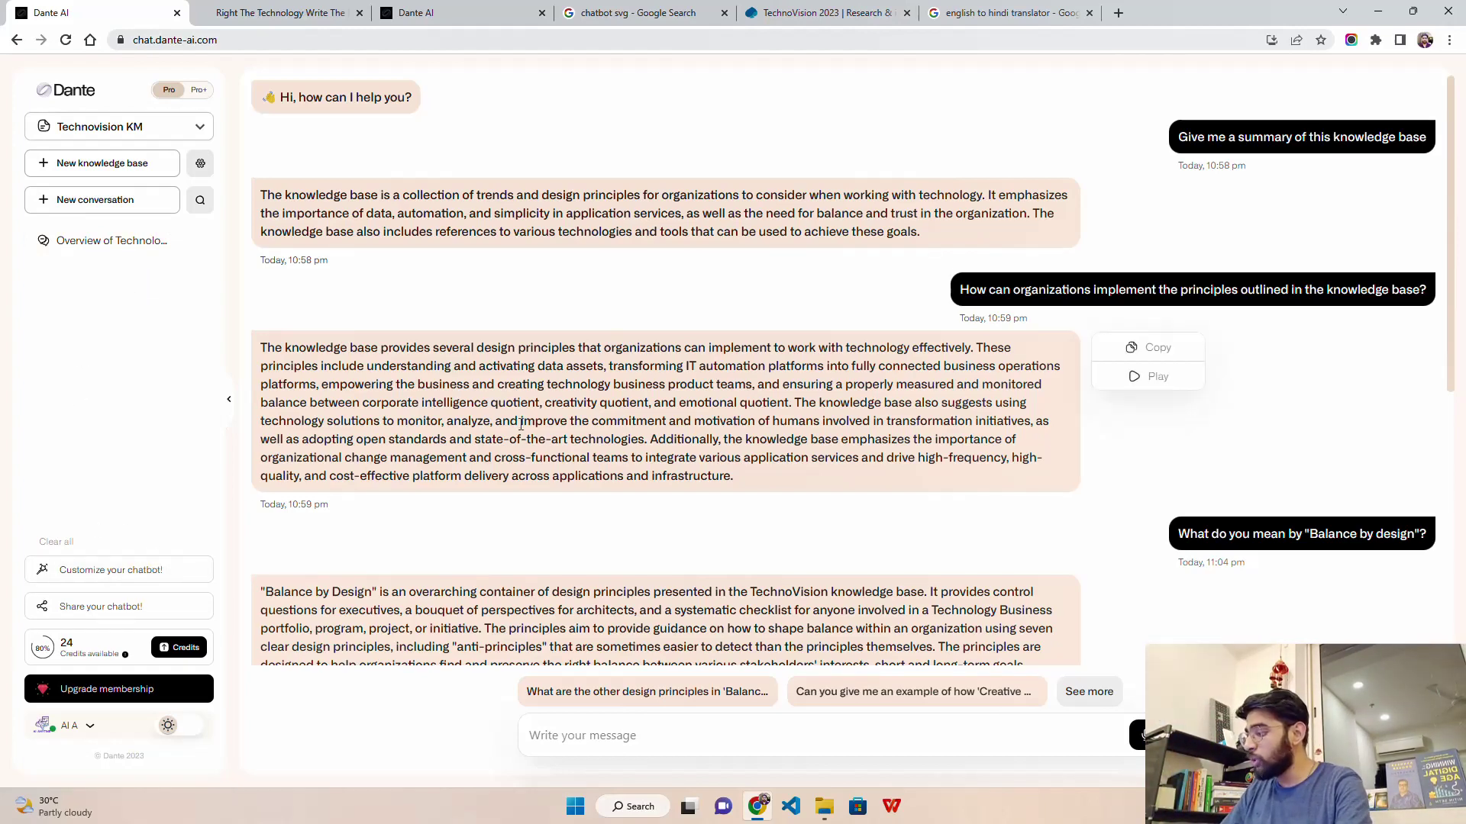
Close the Capgemini TechnoVision 2023 tab and the English-to-Hindi translator tab.
click(834, 8)
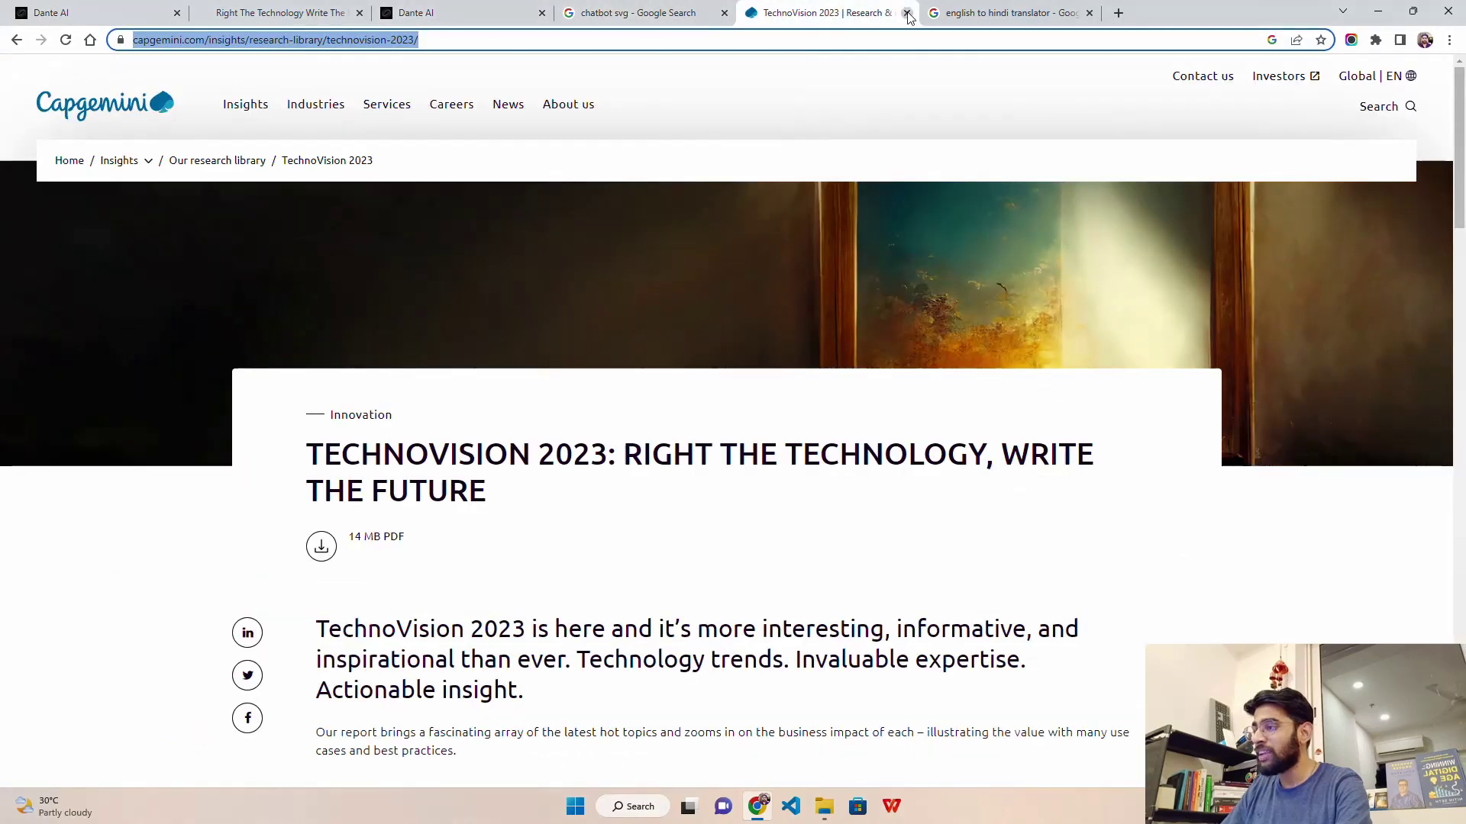
click(907, 13)
click(907, 13)
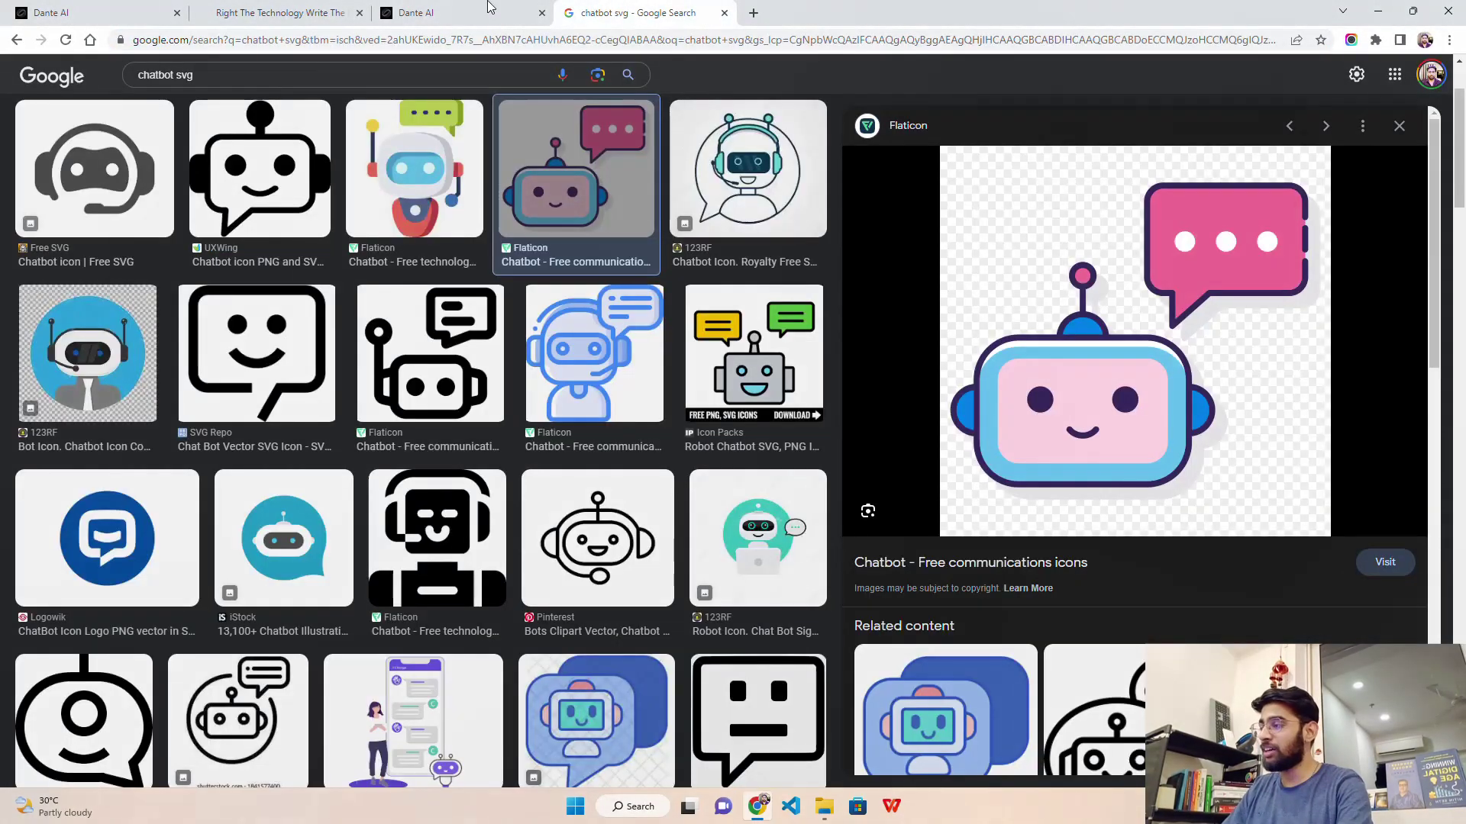
Switch to the dante-ai.com site and scroll to its 'Train the AI, customize, and embed' demo video.
click(477, 13)
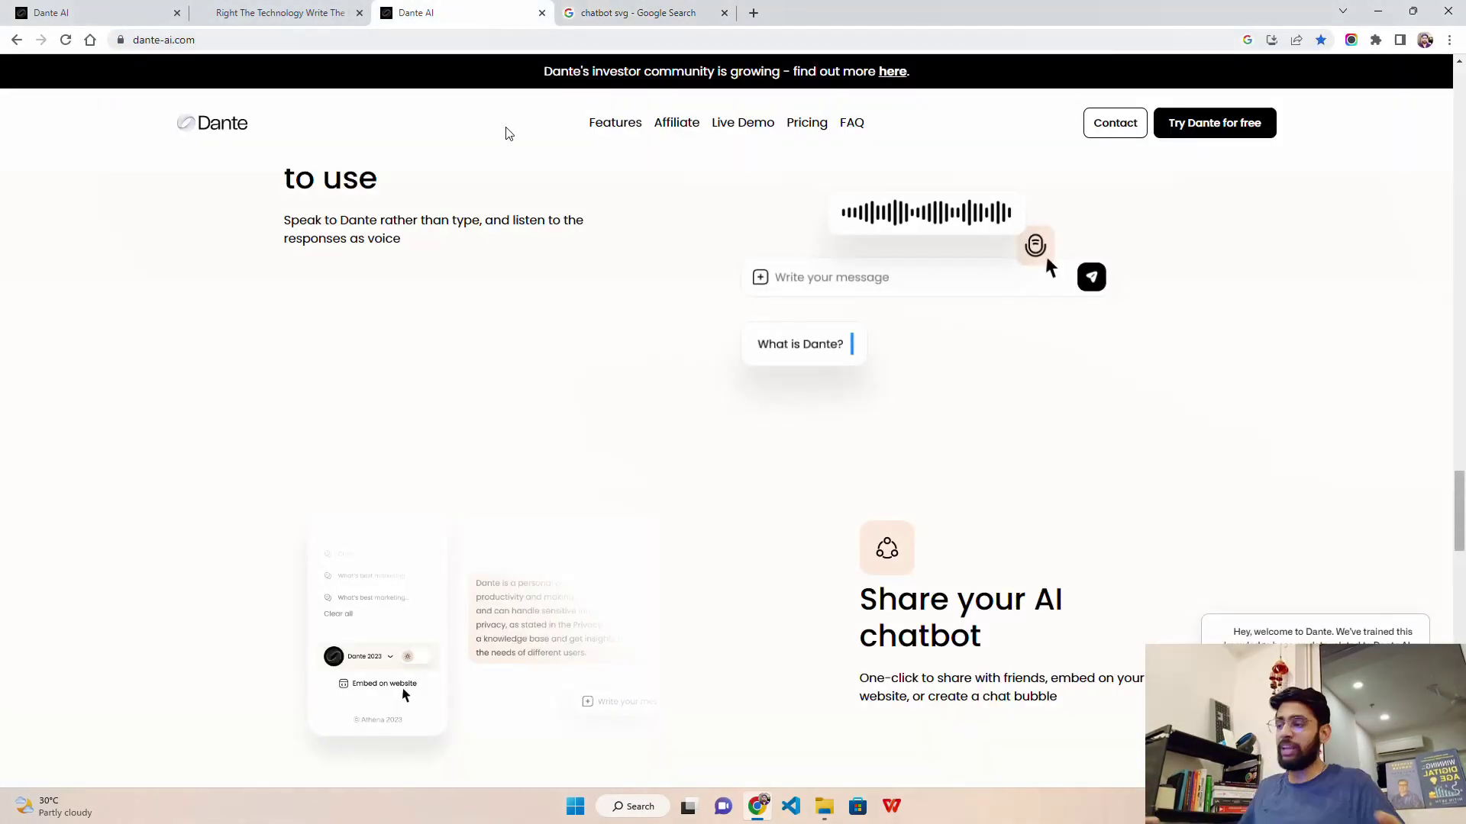
scroll(362, 245, up, 20)
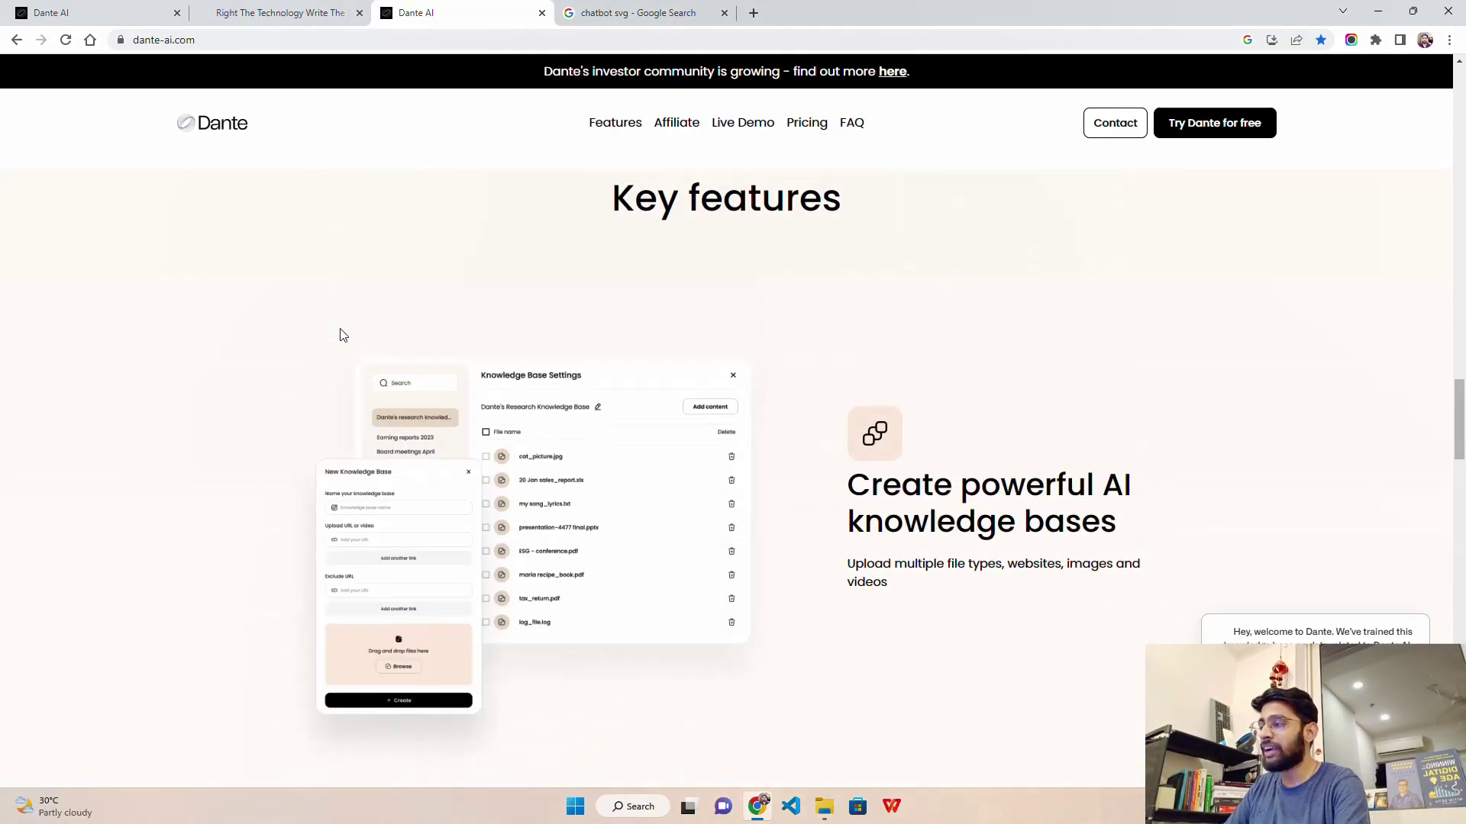
scroll(342, 367, up, 15)
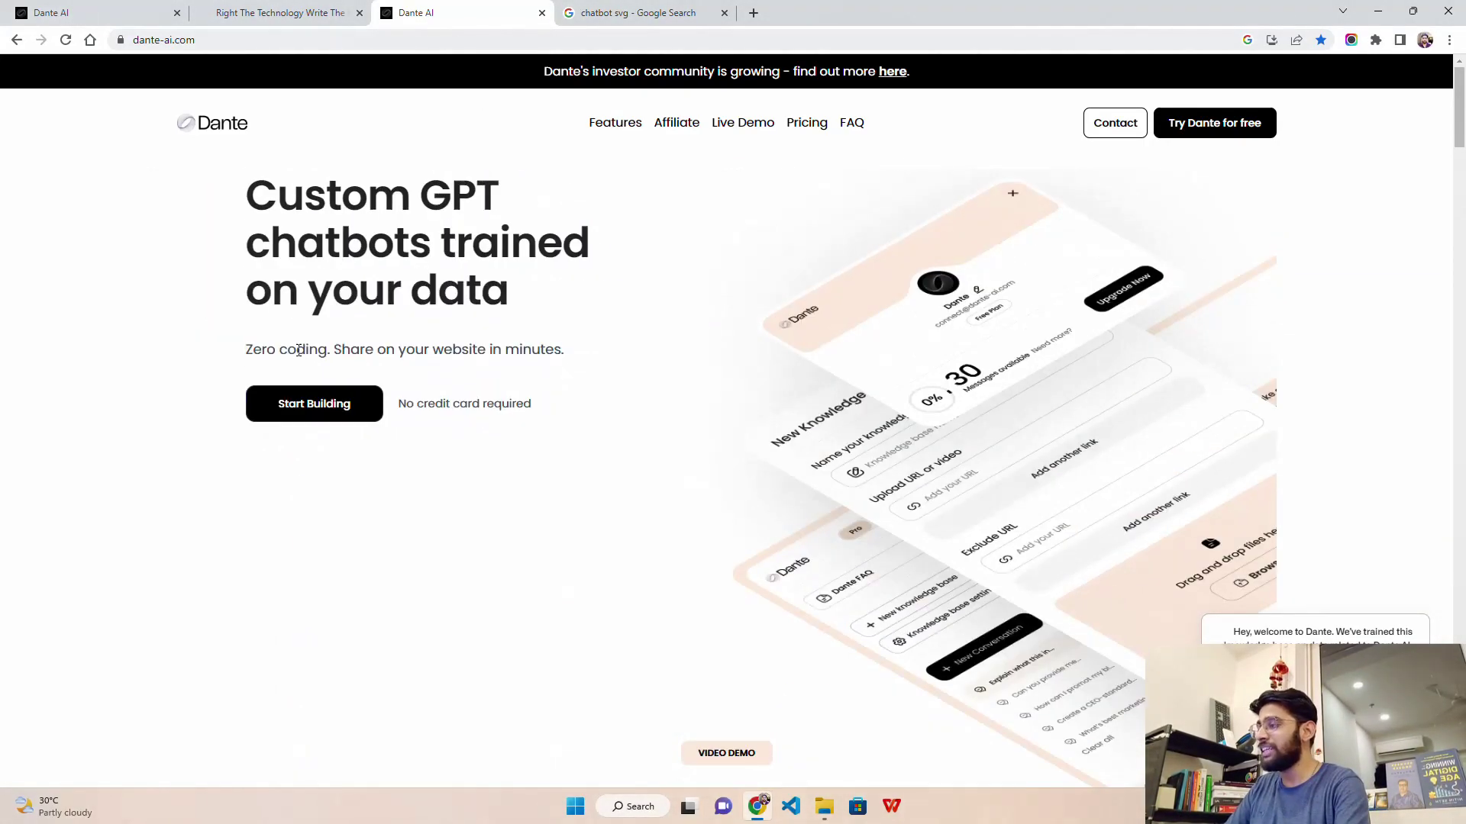
Go back to the Dante AI chat tab showing the Technovision KM conversation.
click(157, 12)
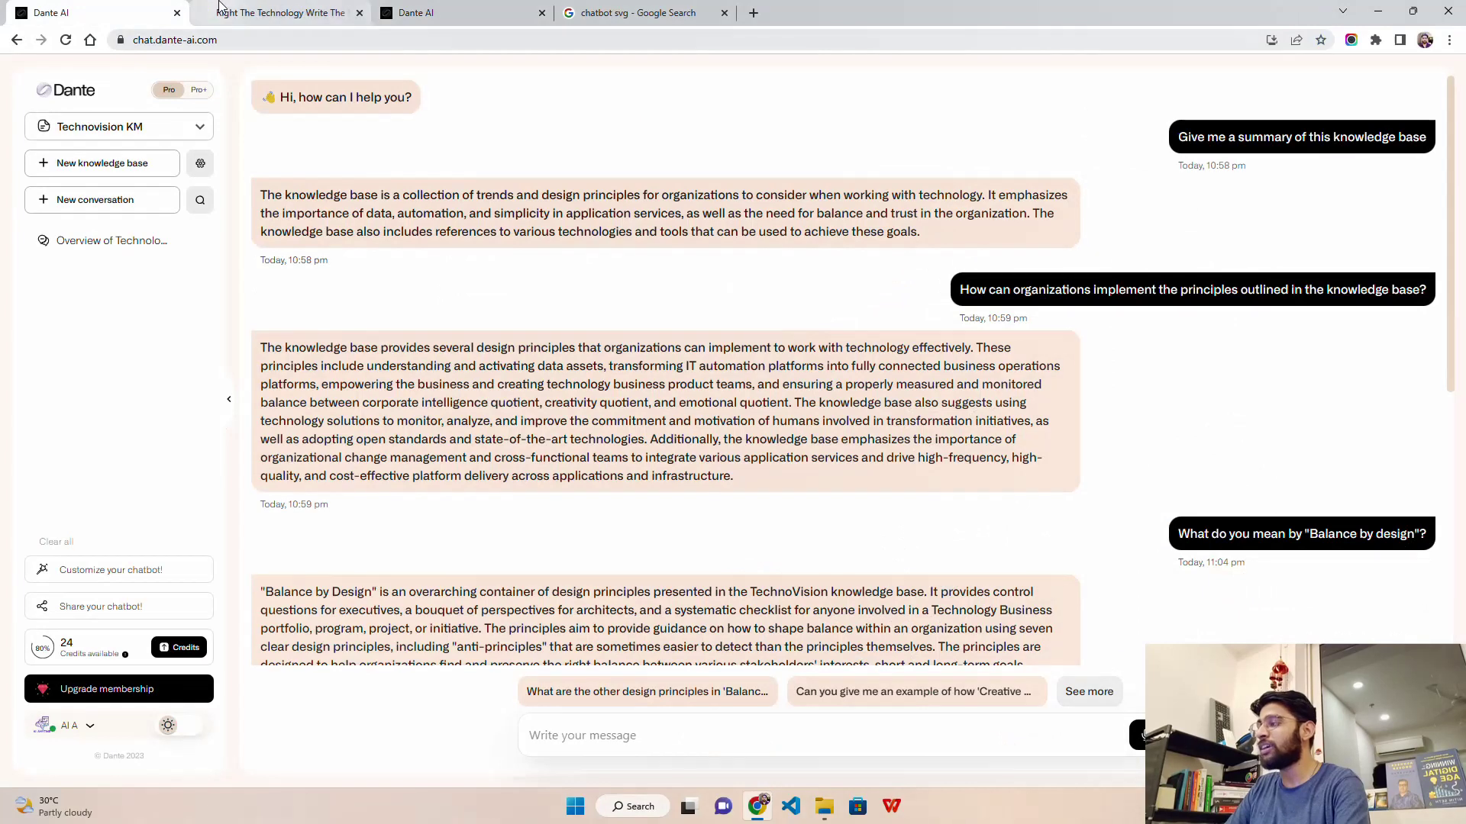